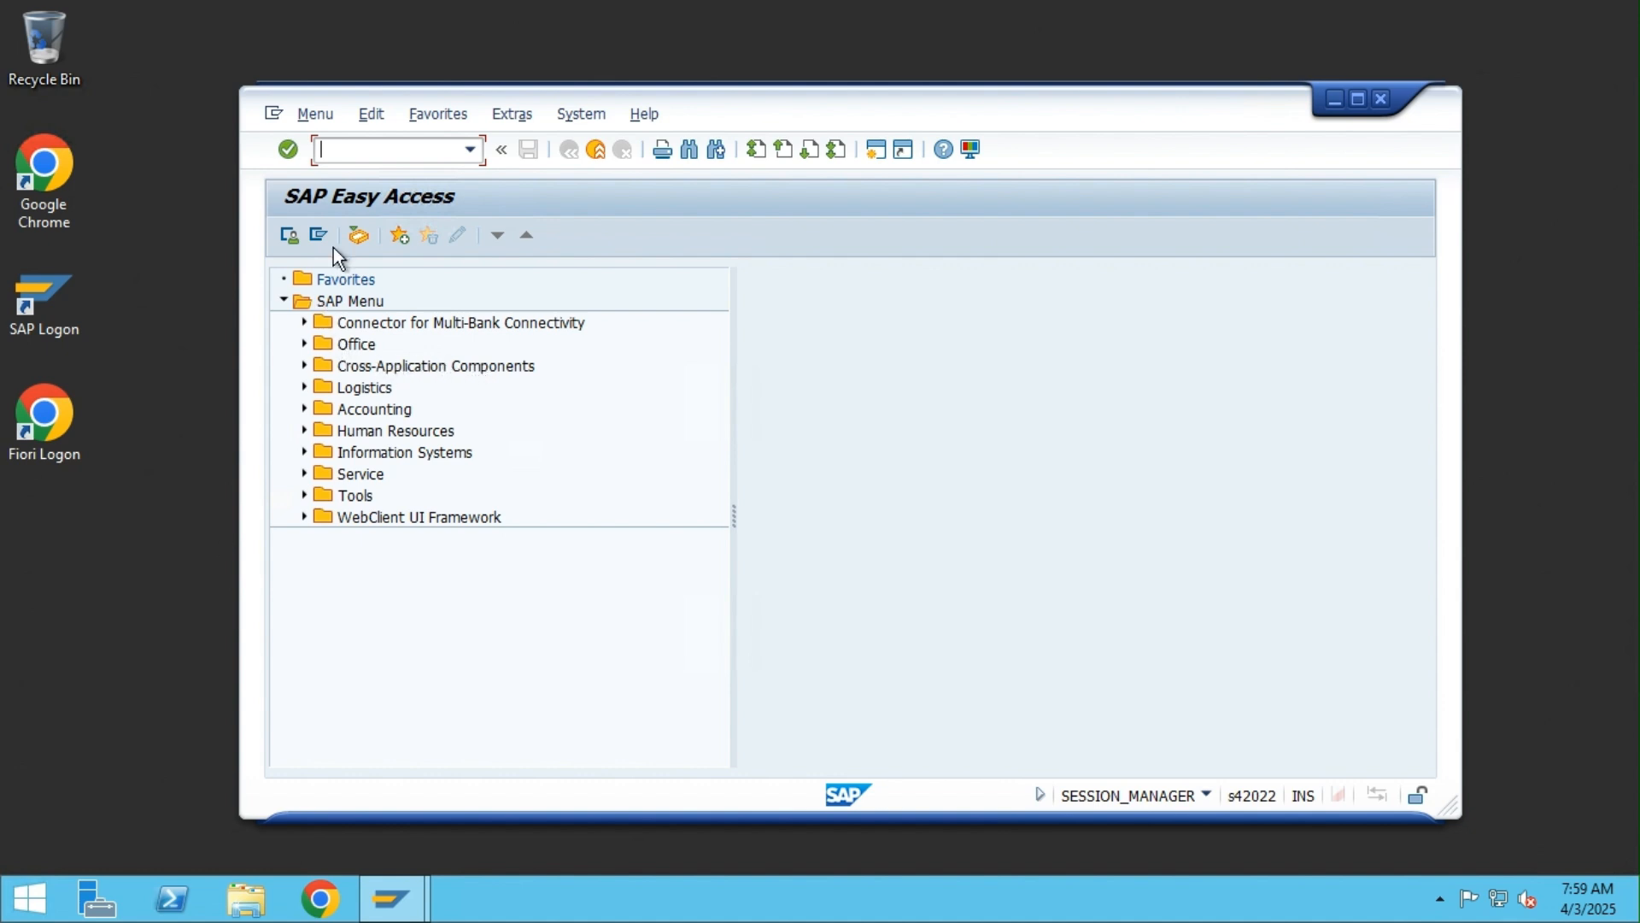
# Expand Accounting in the SAP menu and look through its Financial Accounting and Controlling folders
pyautogui.click(305, 409)
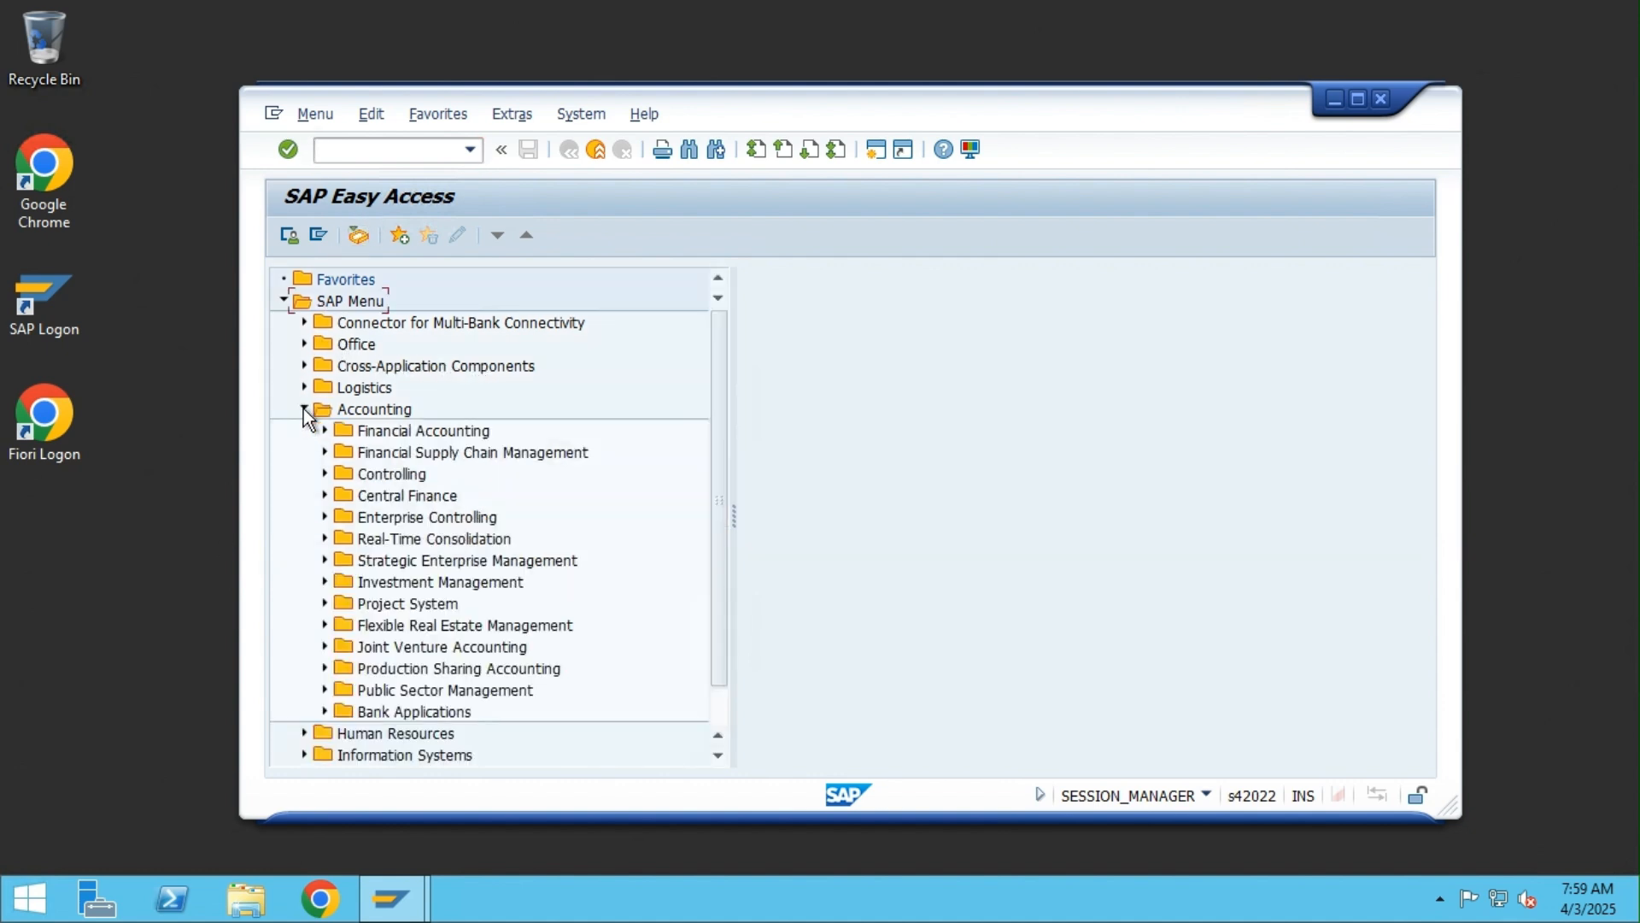
pyautogui.click(325, 431)
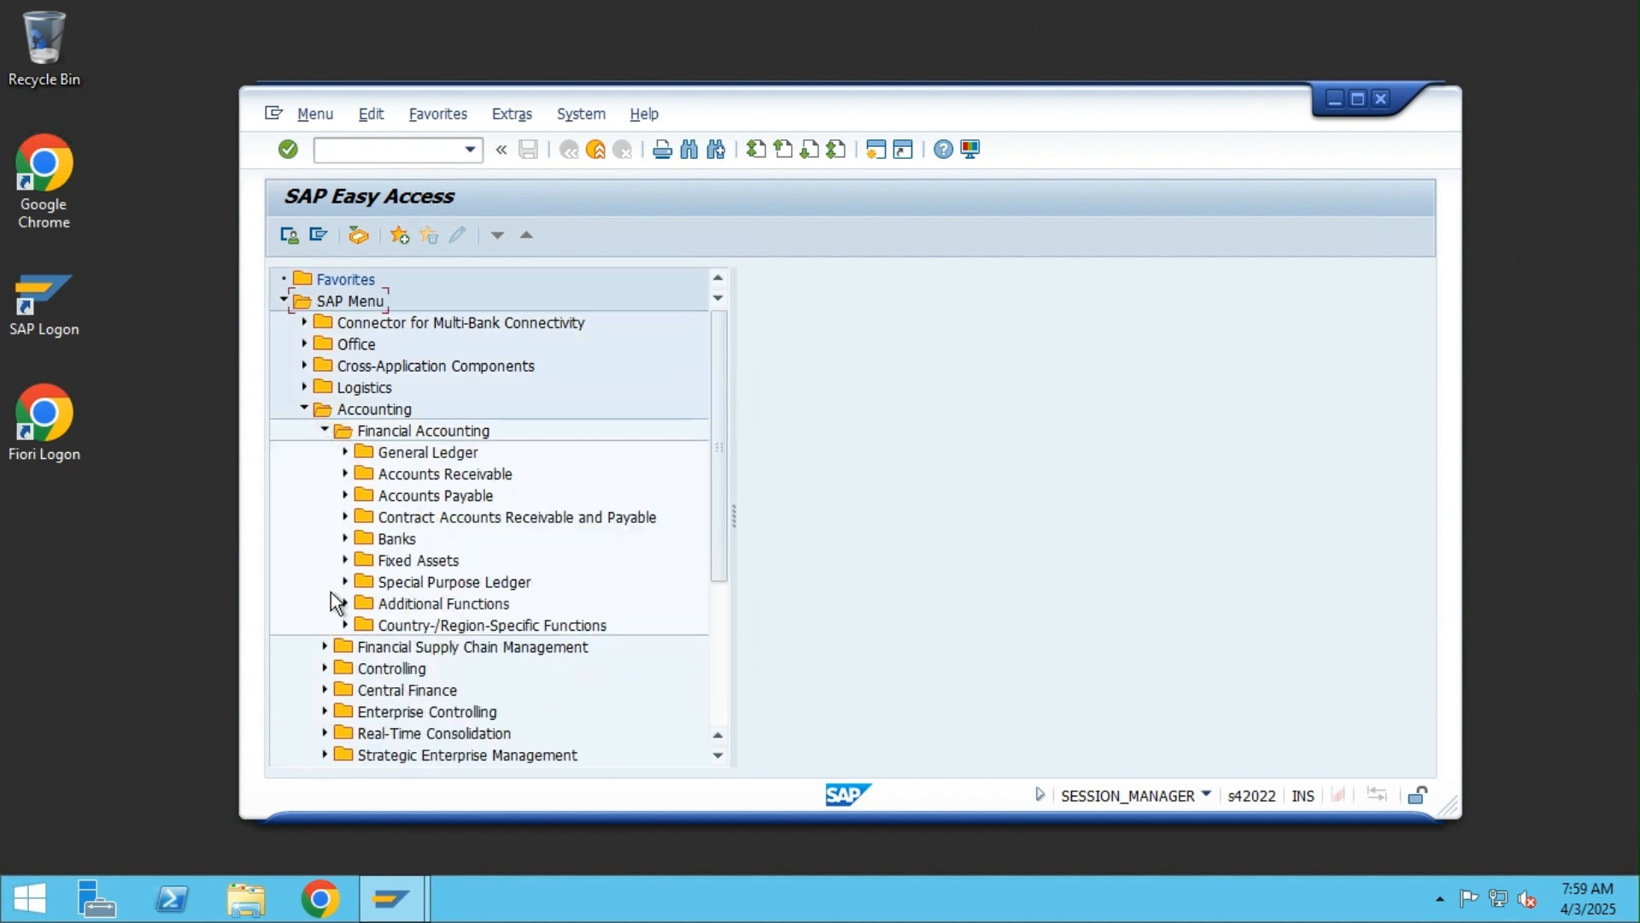
pyautogui.click(324, 669)
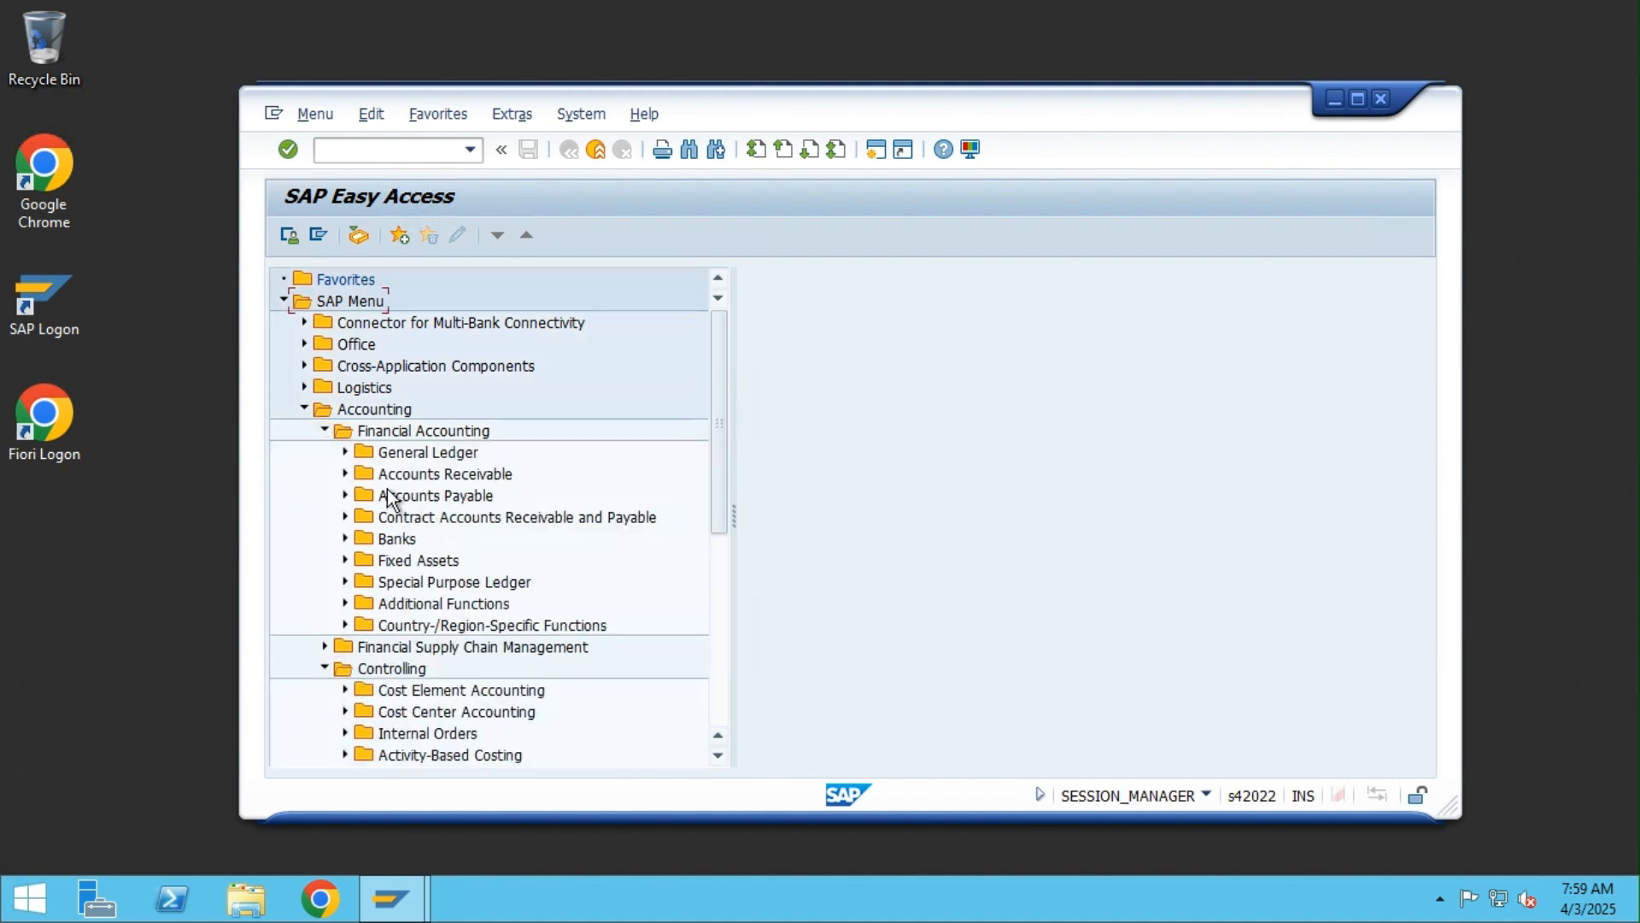
pyautogui.scroll(-1, 428, 549)
pyautogui.scroll(-1, 476, 597)
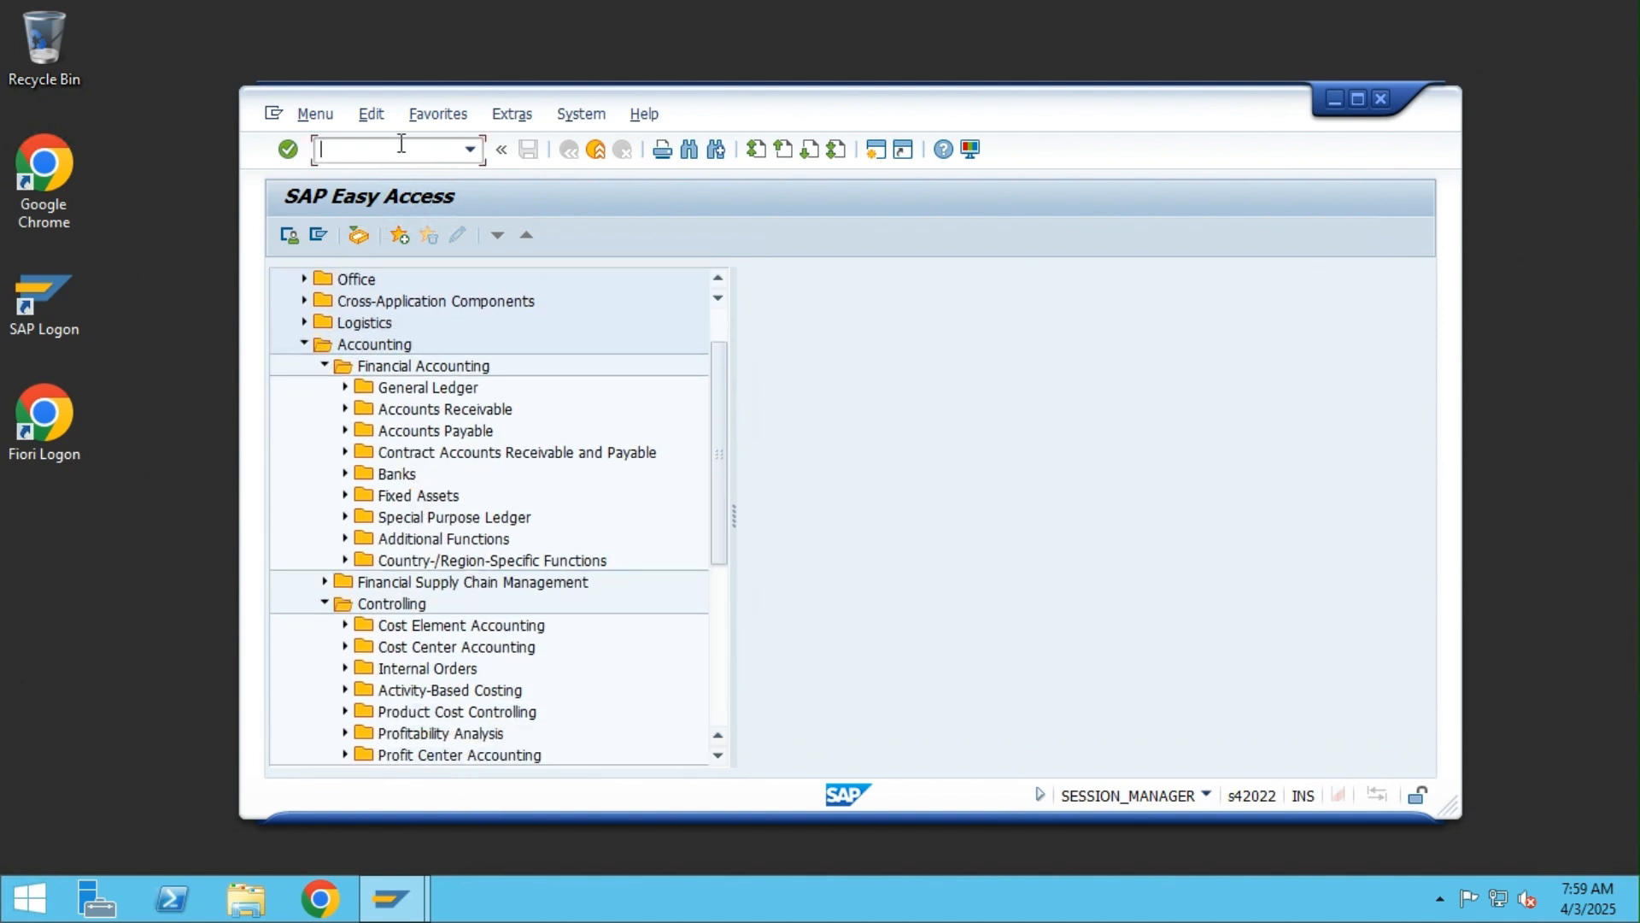
# Open the SAP Reference IMG through transaction SPRO in a new session and expand Enterprise Structure
pyautogui.write('/ospro')
pyautogui.press('Return')
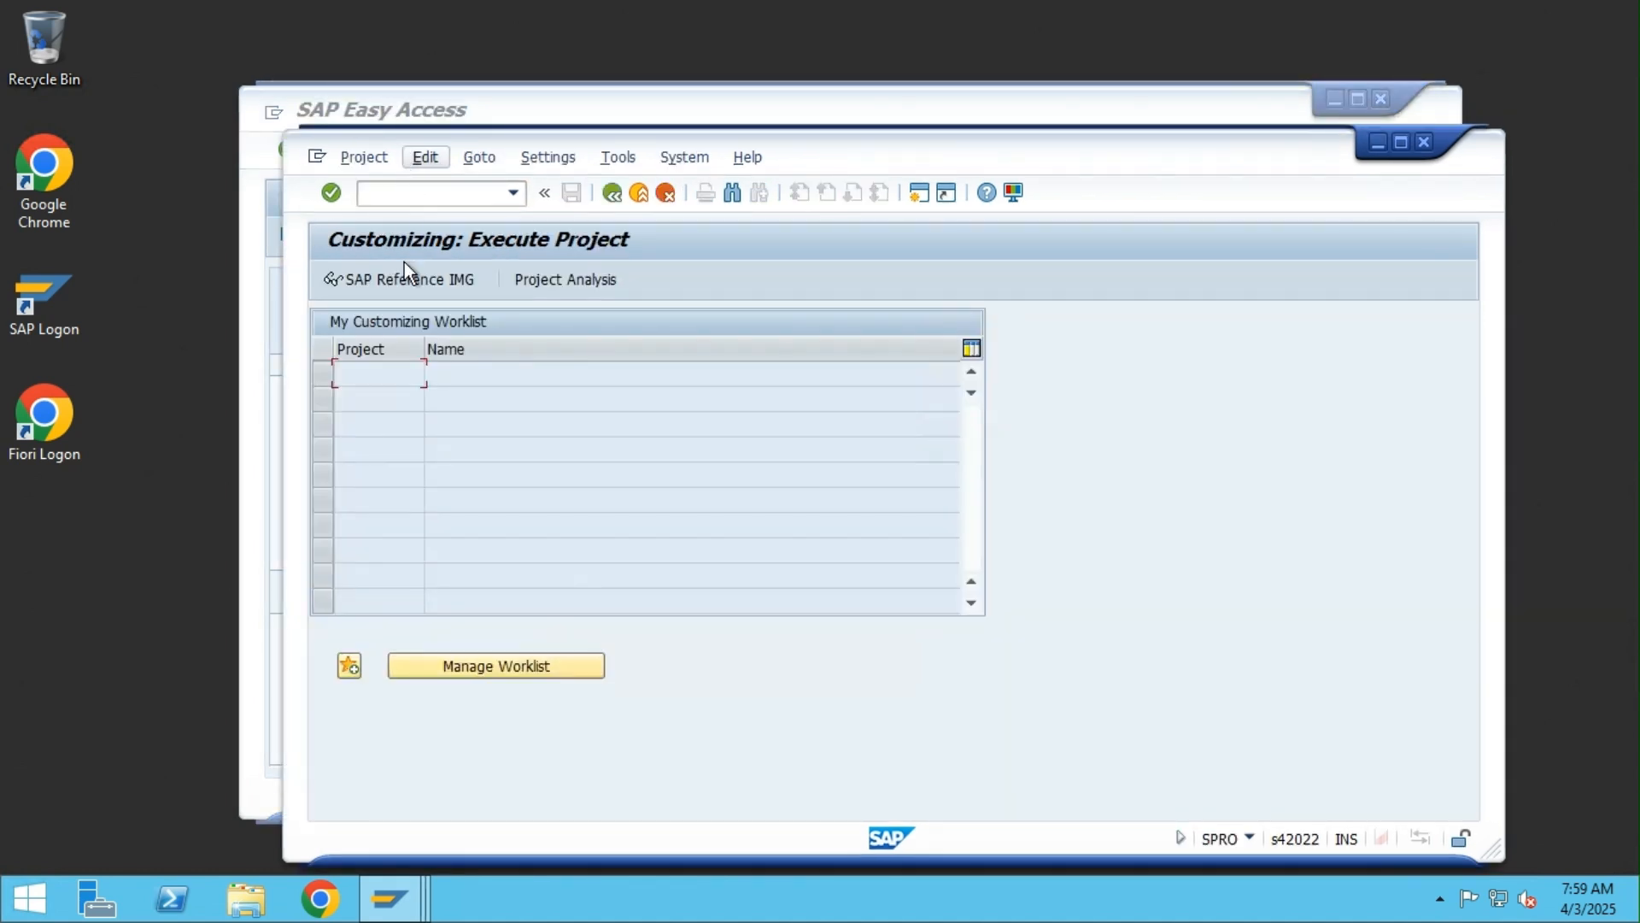
pyautogui.click(417, 285)
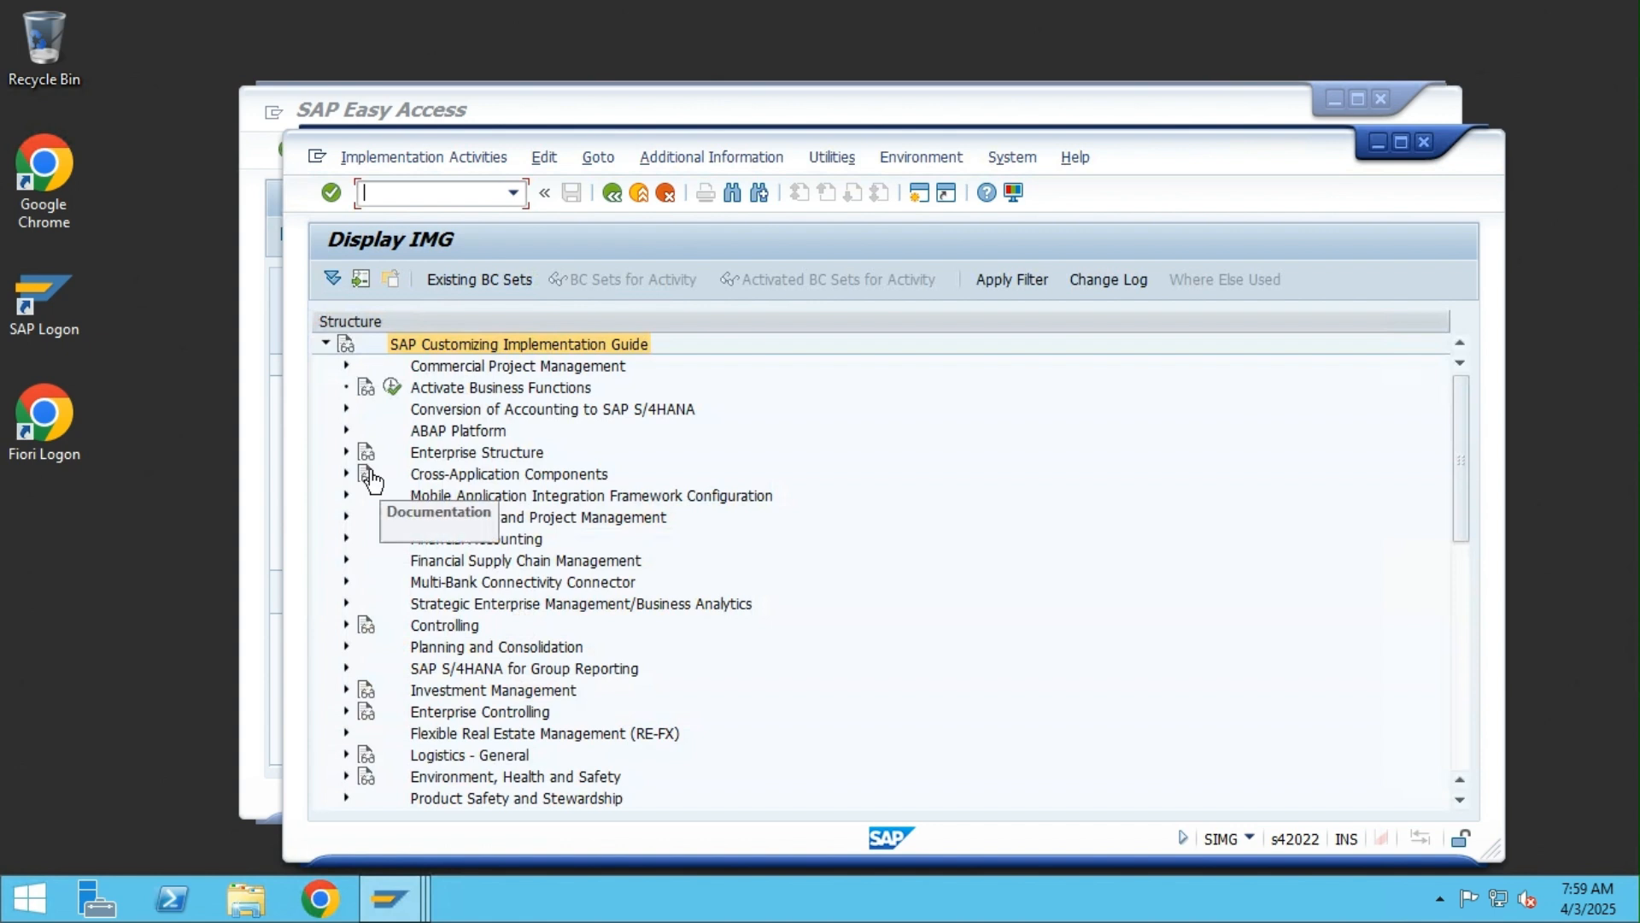
pyautogui.click(347, 453)
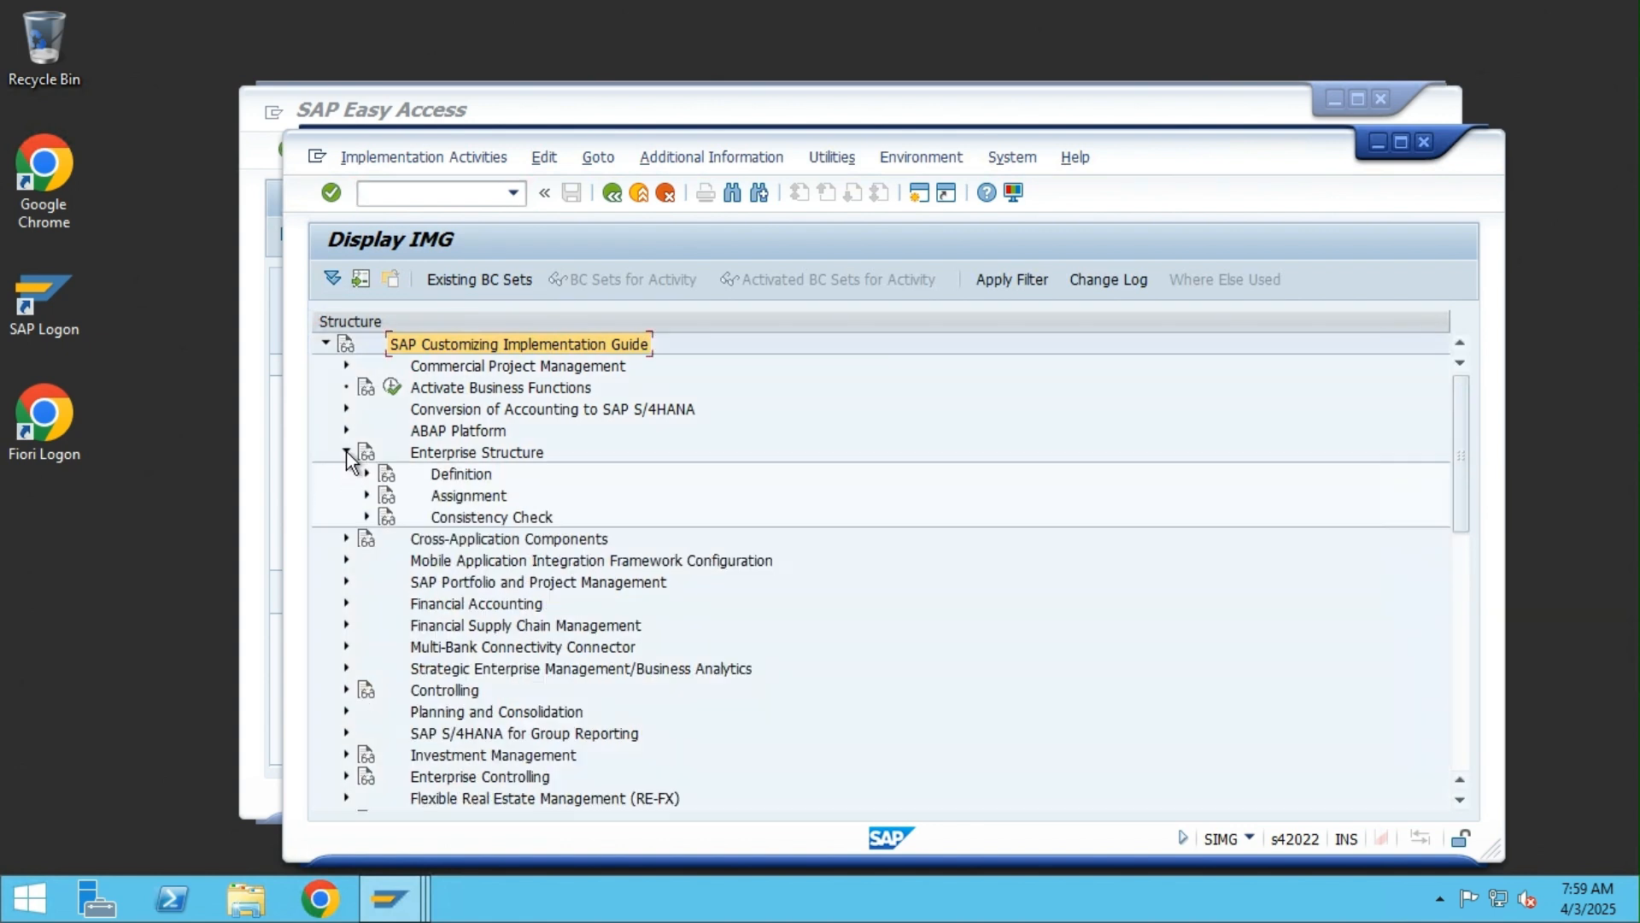
# Examine the contents of the Financial Accounting and Controlling nodes in the IMG, collapsing each again
pyautogui.click(347, 603)
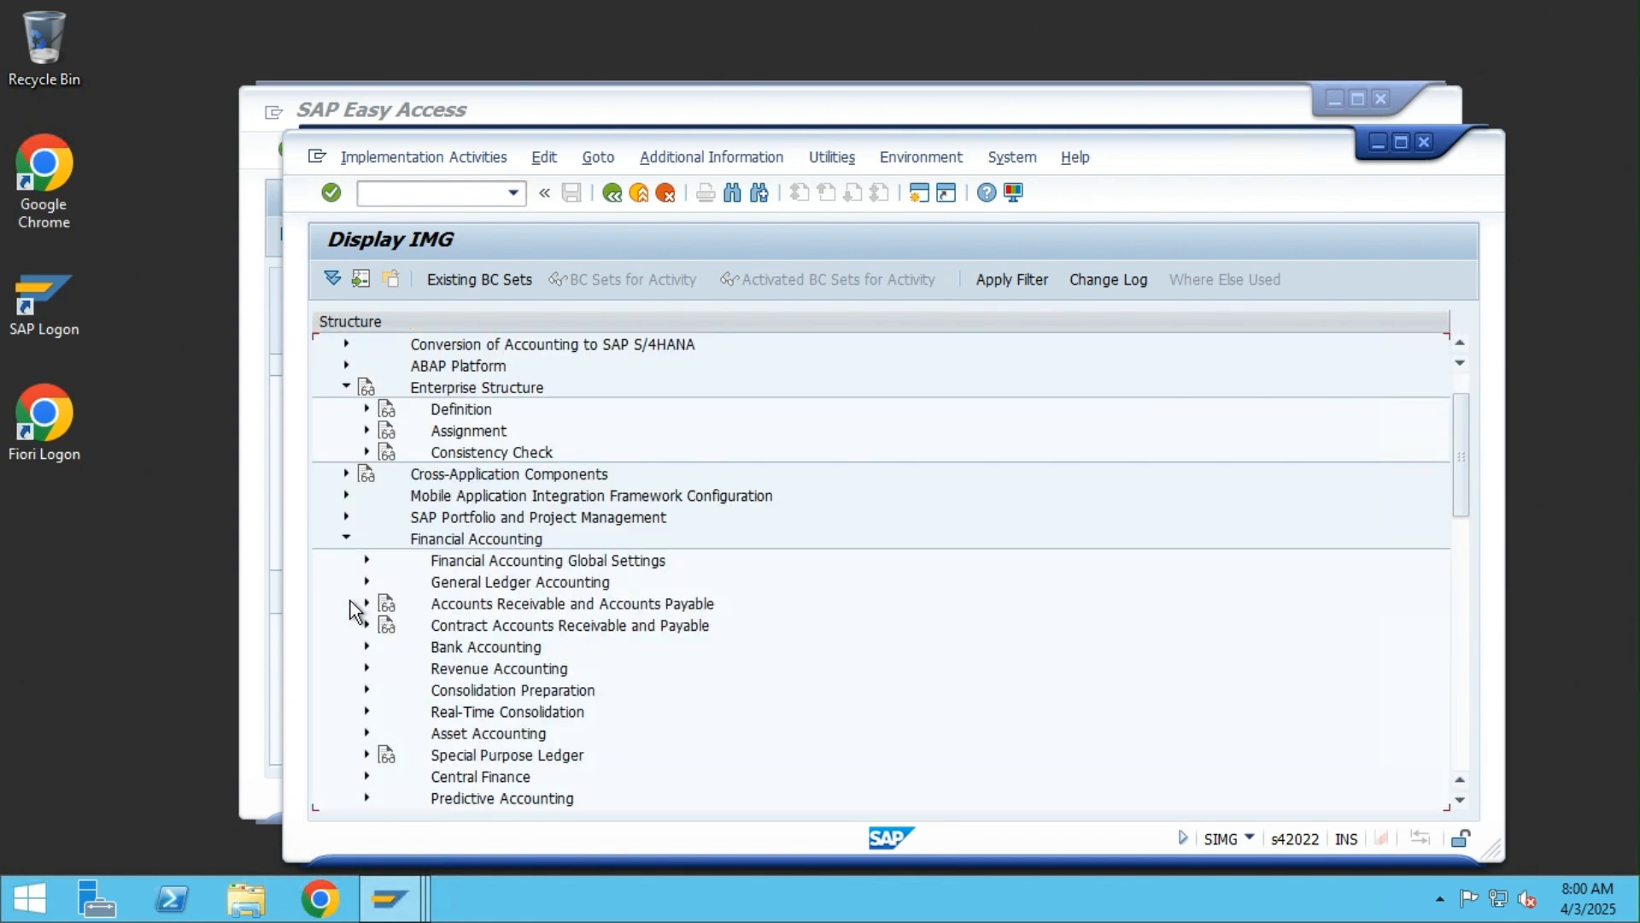
pyautogui.click(345, 538)
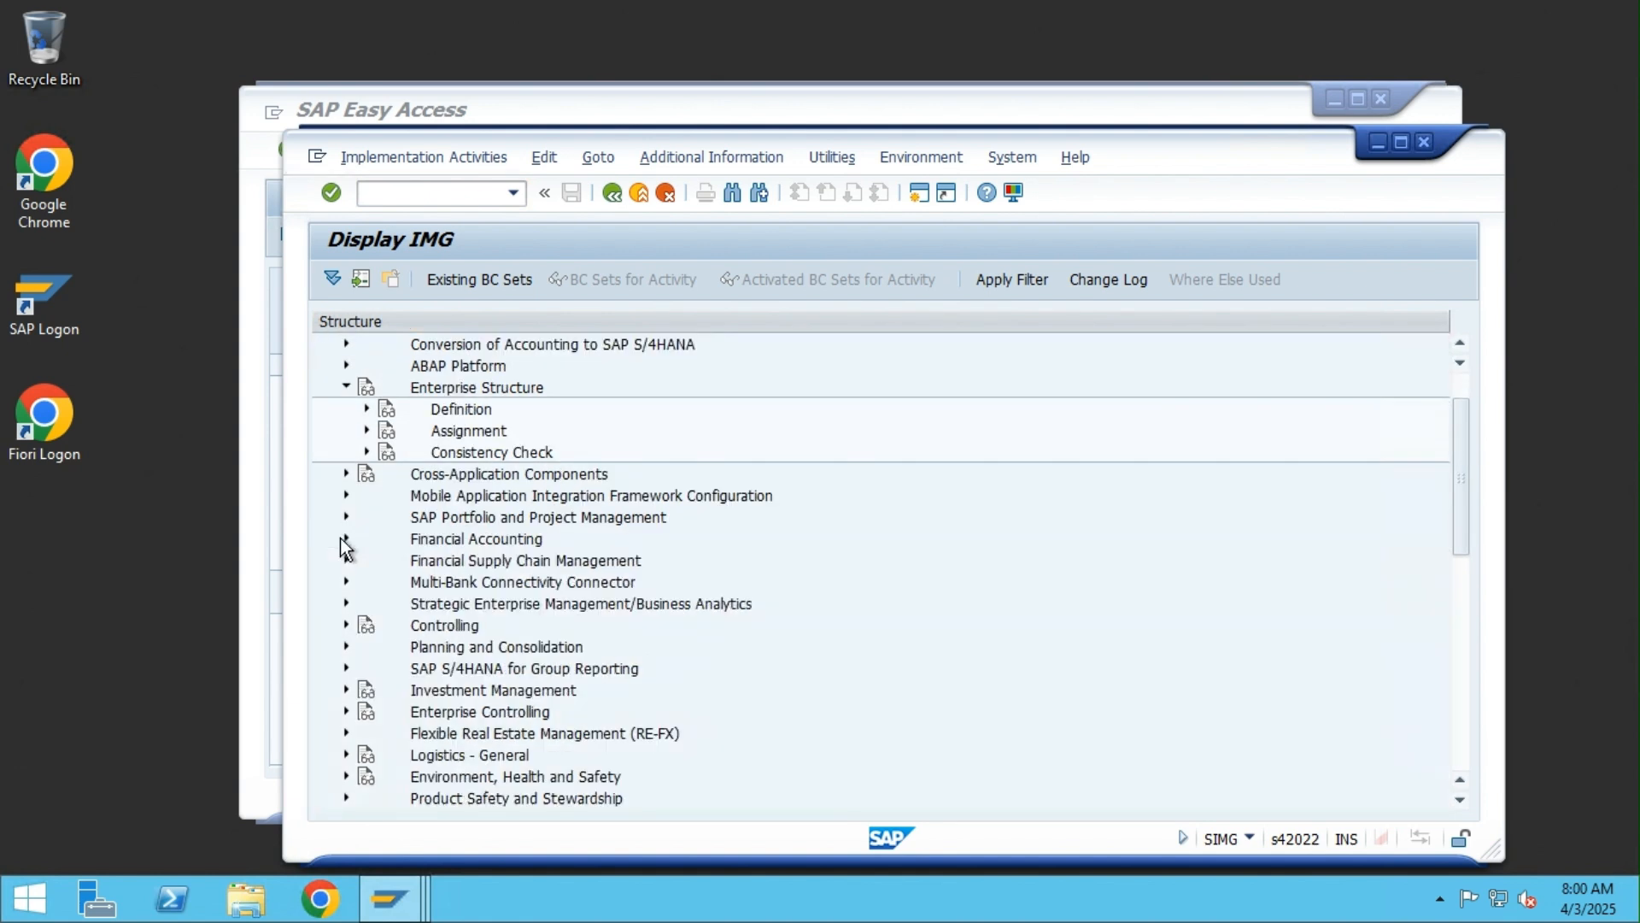
pyautogui.click(346, 625)
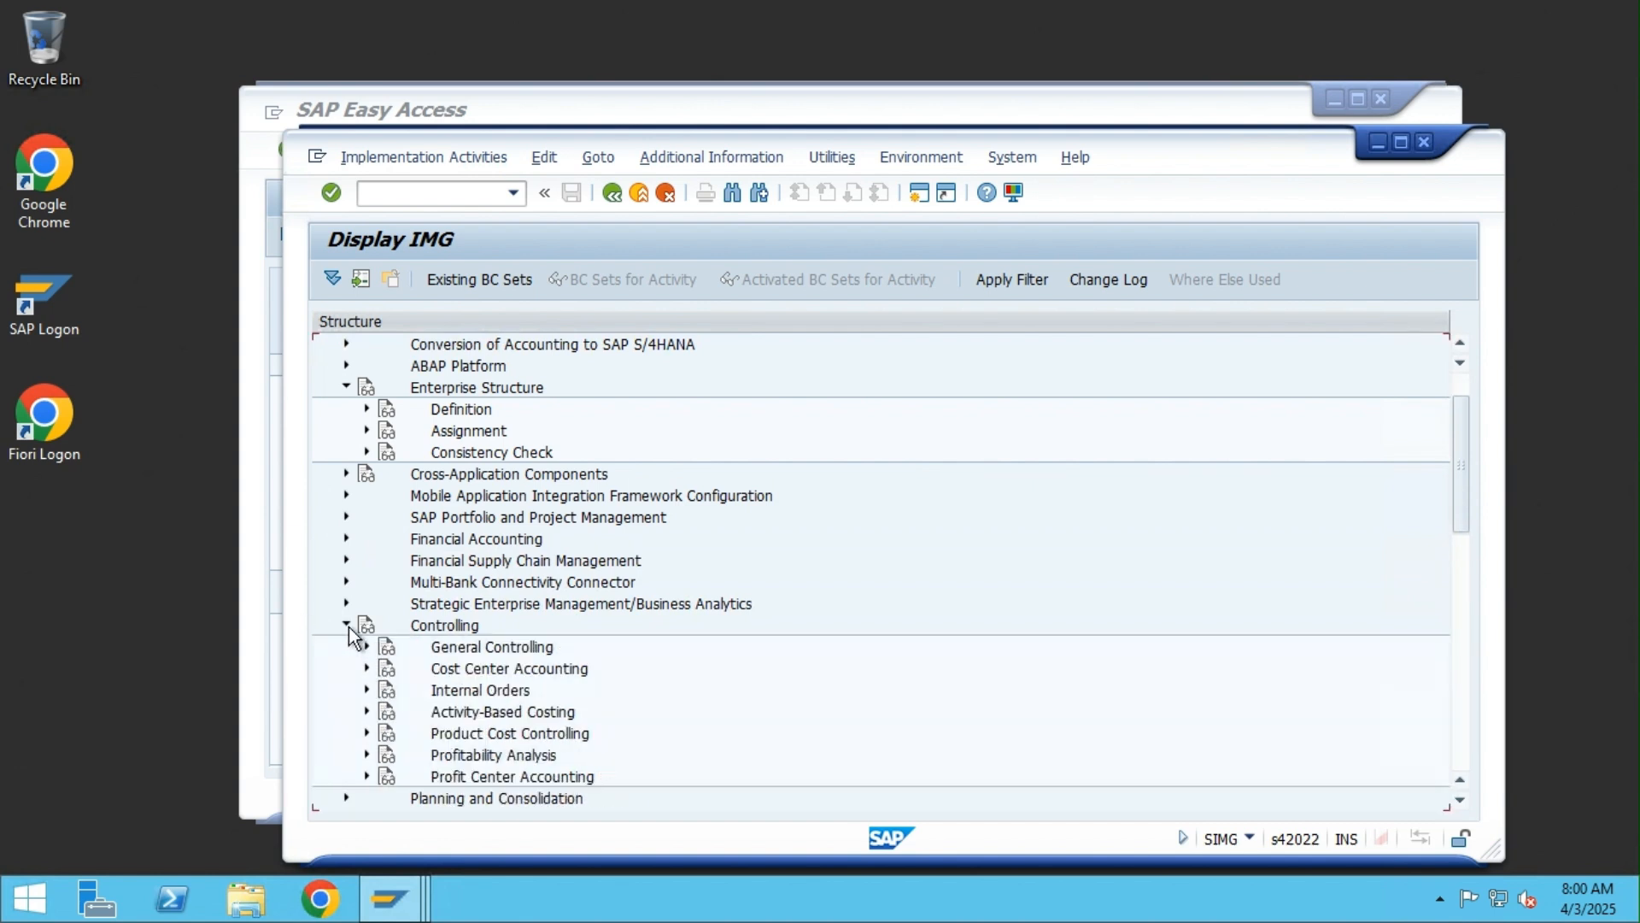
pyautogui.click(347, 625)
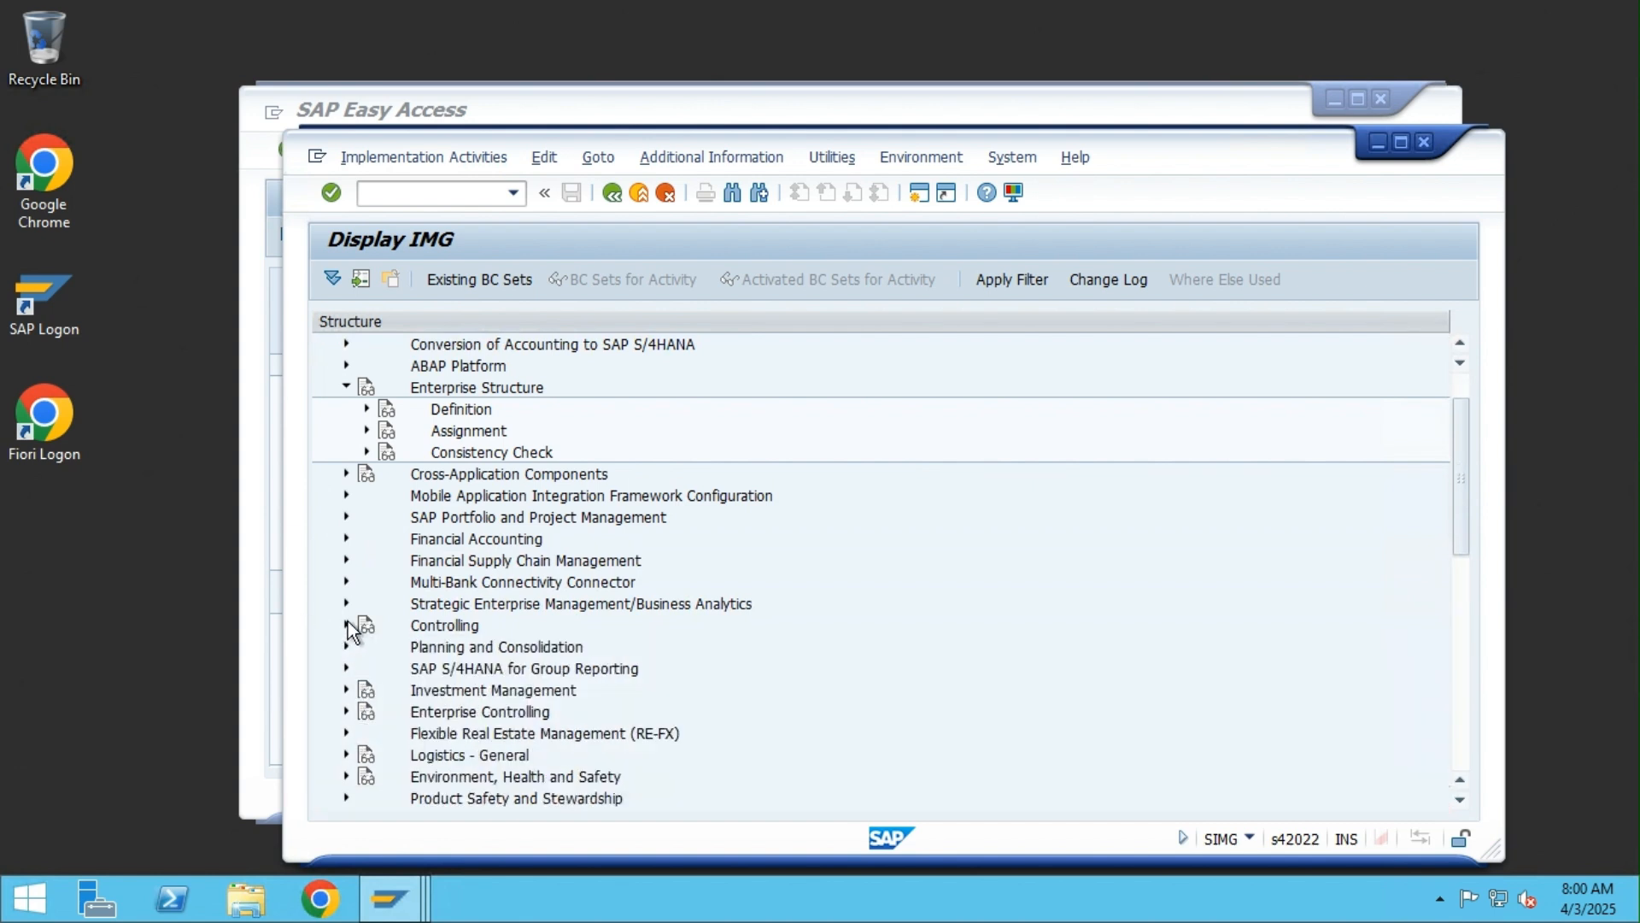
# Open the Define company activity under Enterprise Structure, Definition, Financial Accounting
pyautogui.click(366, 409)
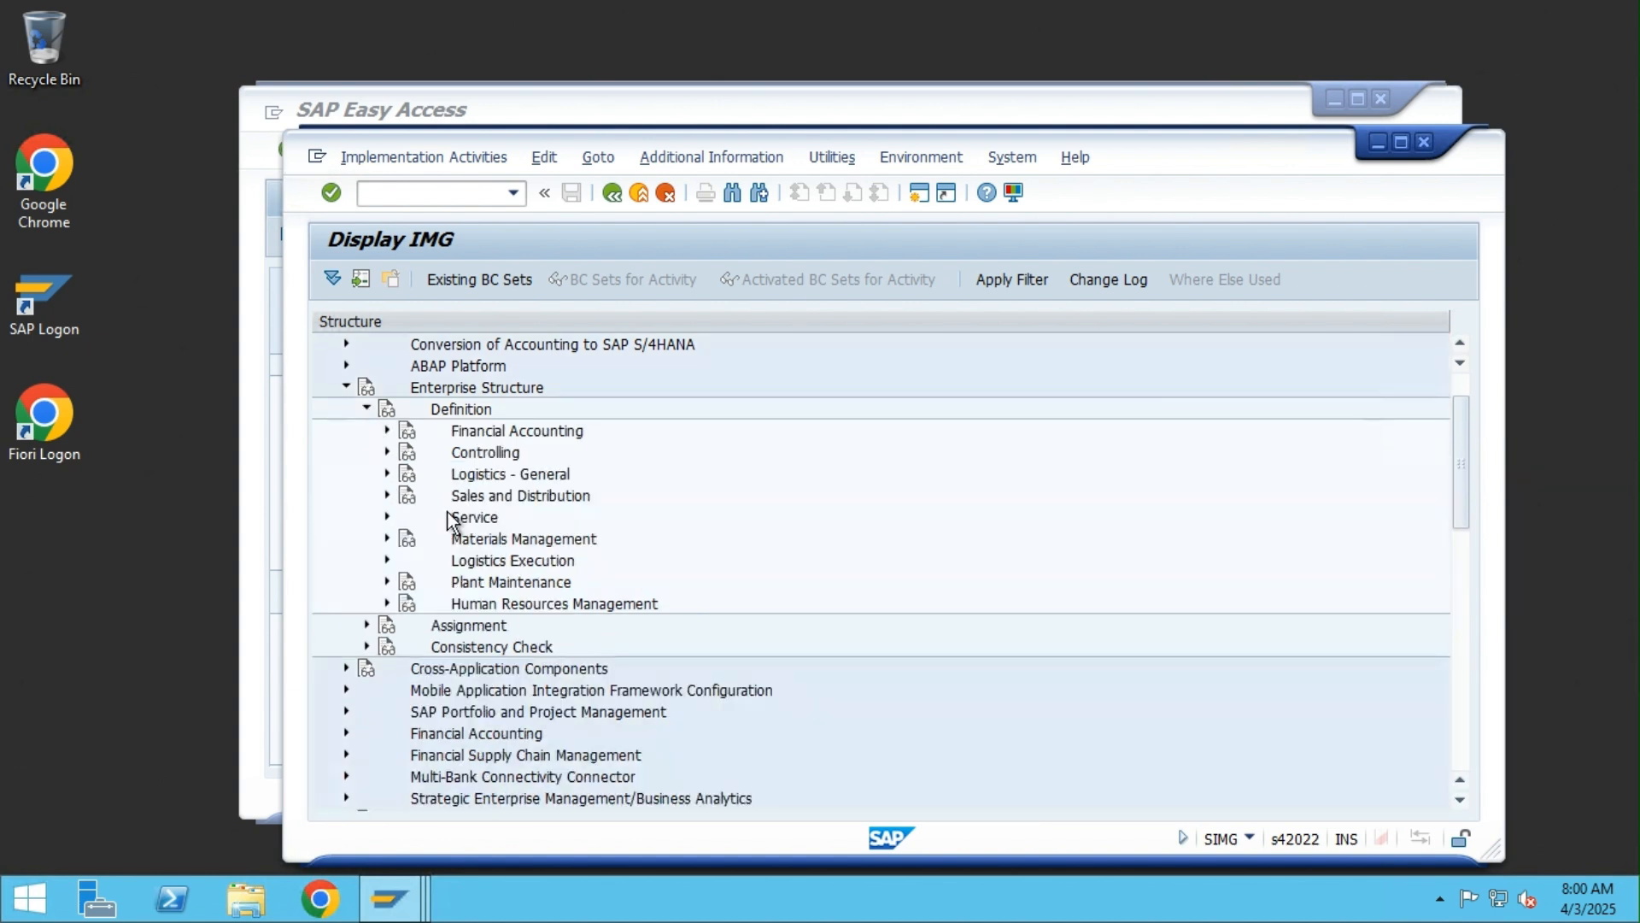
pyautogui.click(388, 432)
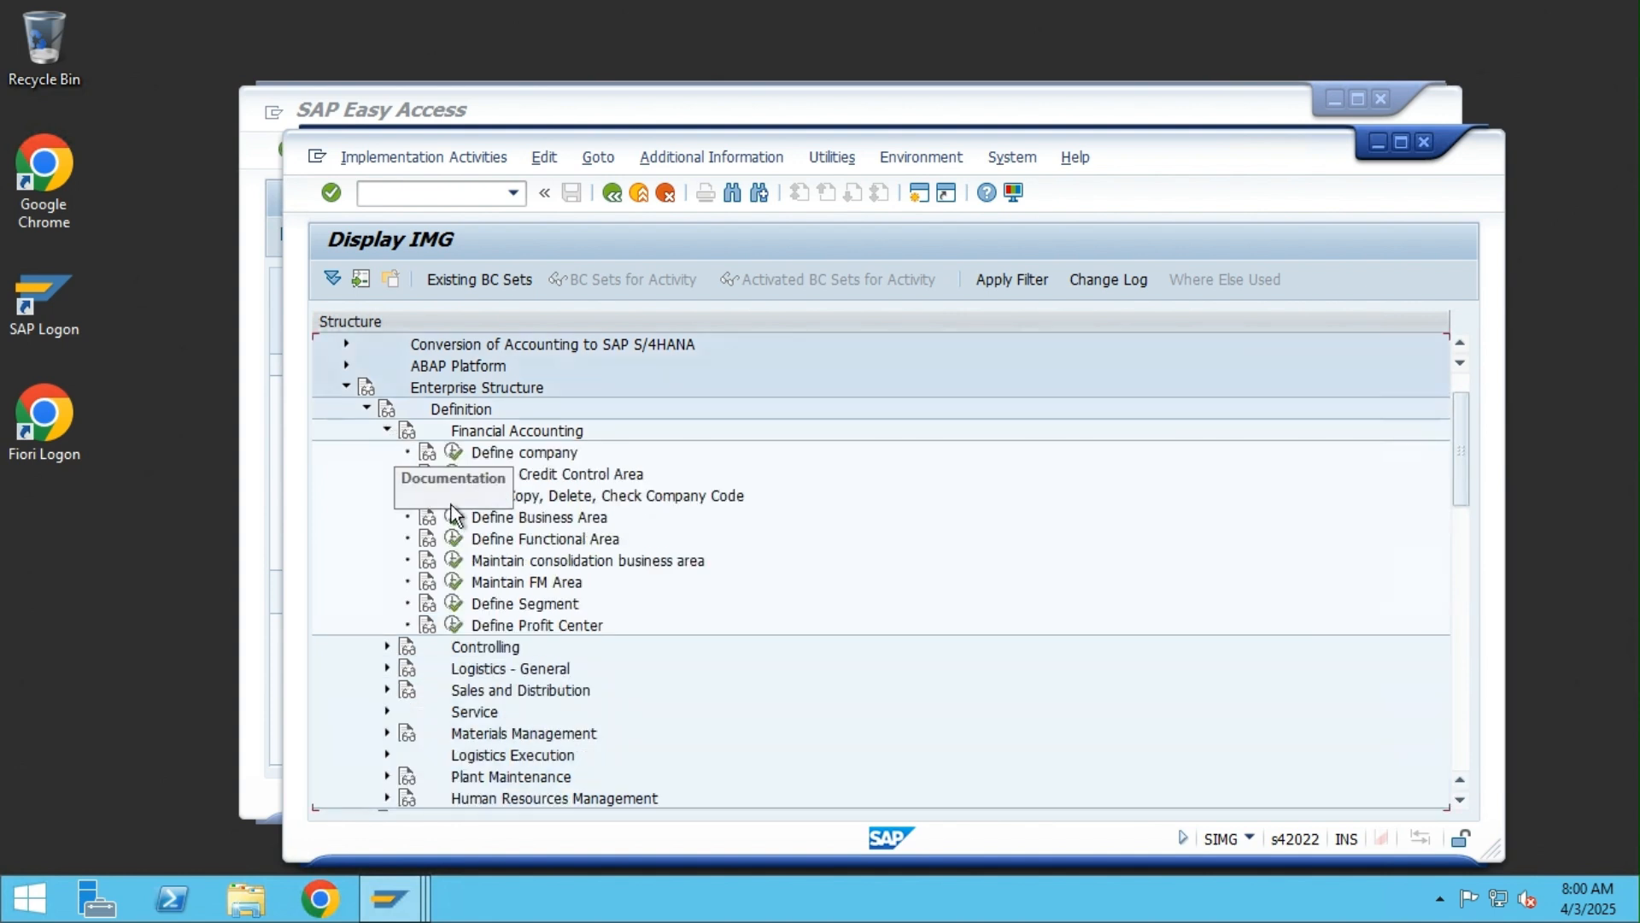
pyautogui.click(547, 455)
pyautogui.click(453, 452)
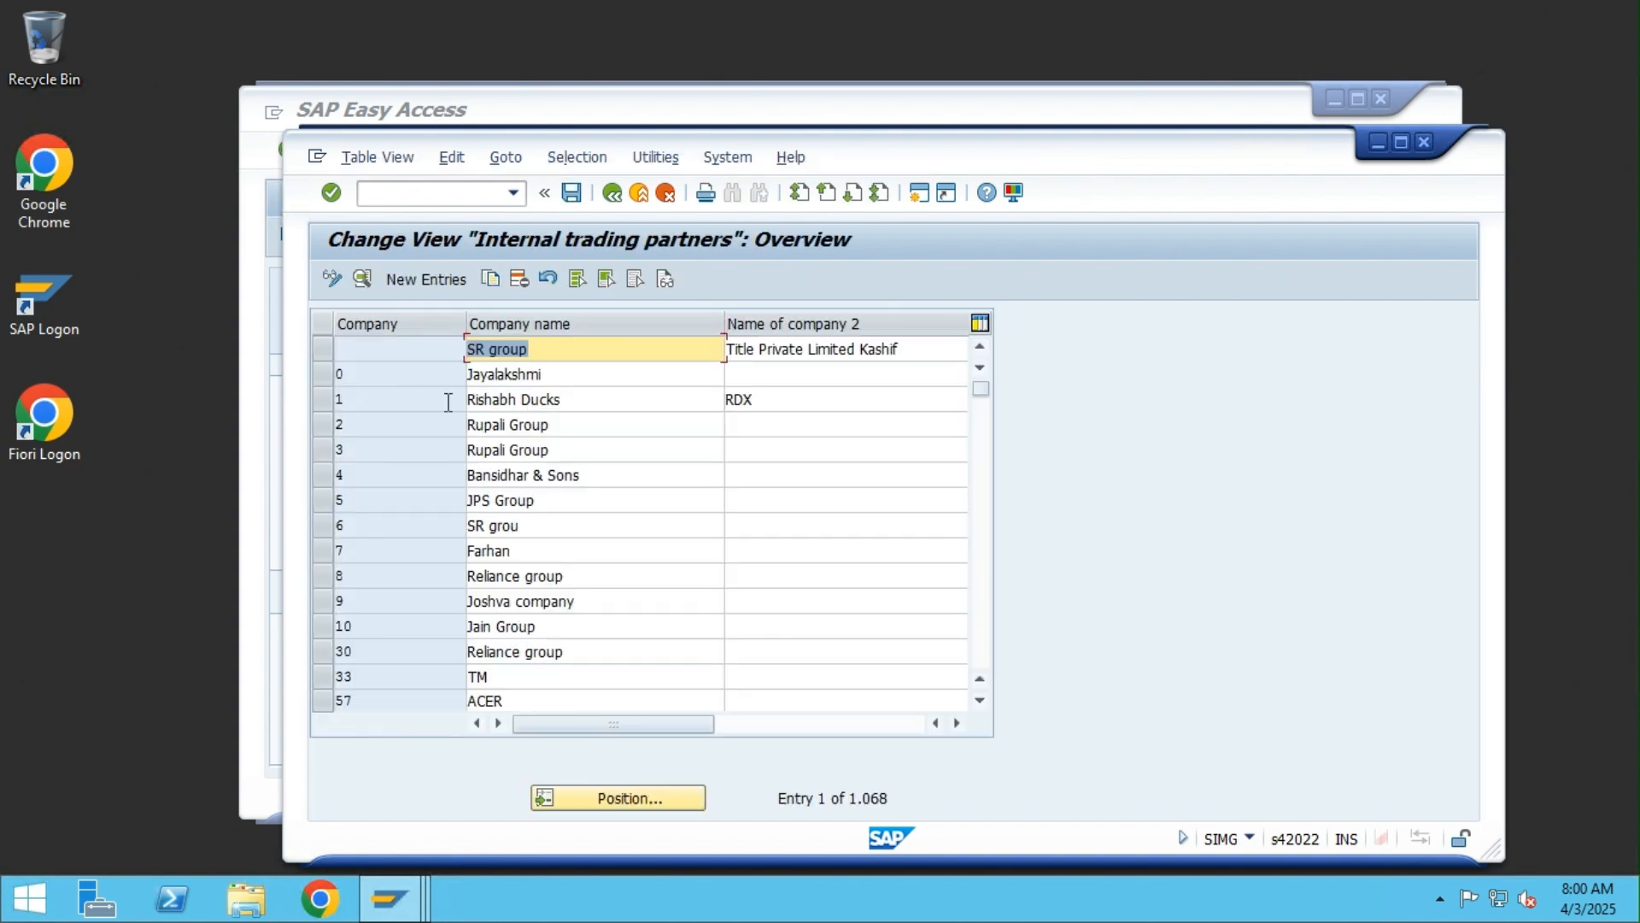
# Create a new company entry with the ID NSCO and the company name "NS Company"
pyautogui.click(419, 278)
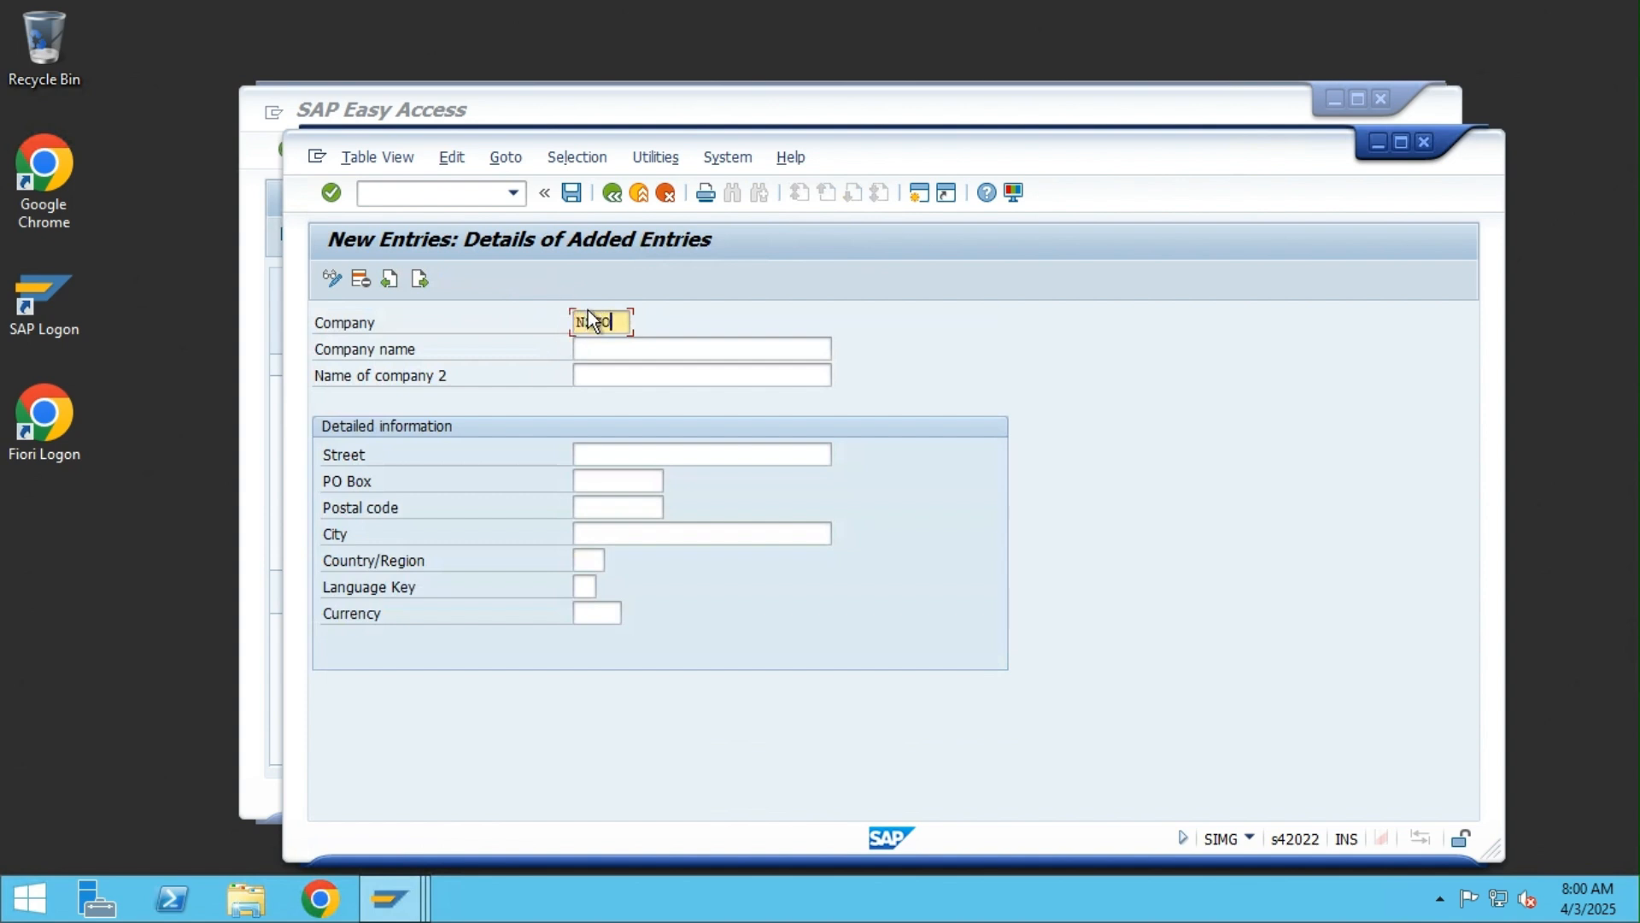
pyautogui.press('Tab')
pyautogui.write('NS Company')
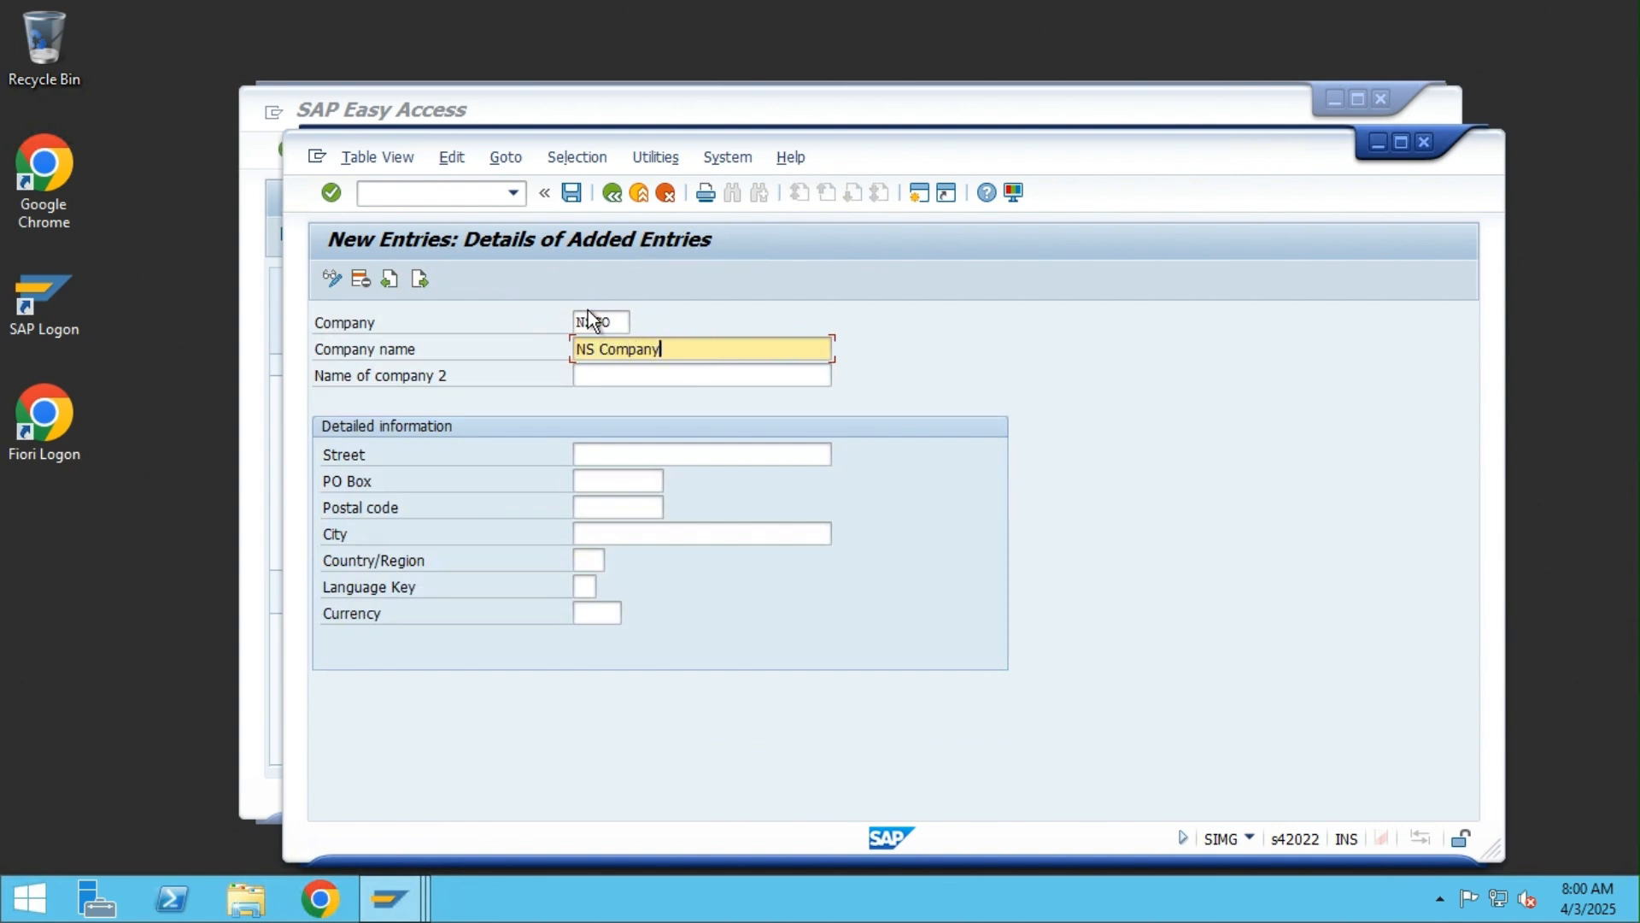
# Set the company's currency to USD, country to US and language key to EN
pyautogui.click(598, 609)
pyautogui.write('USD')
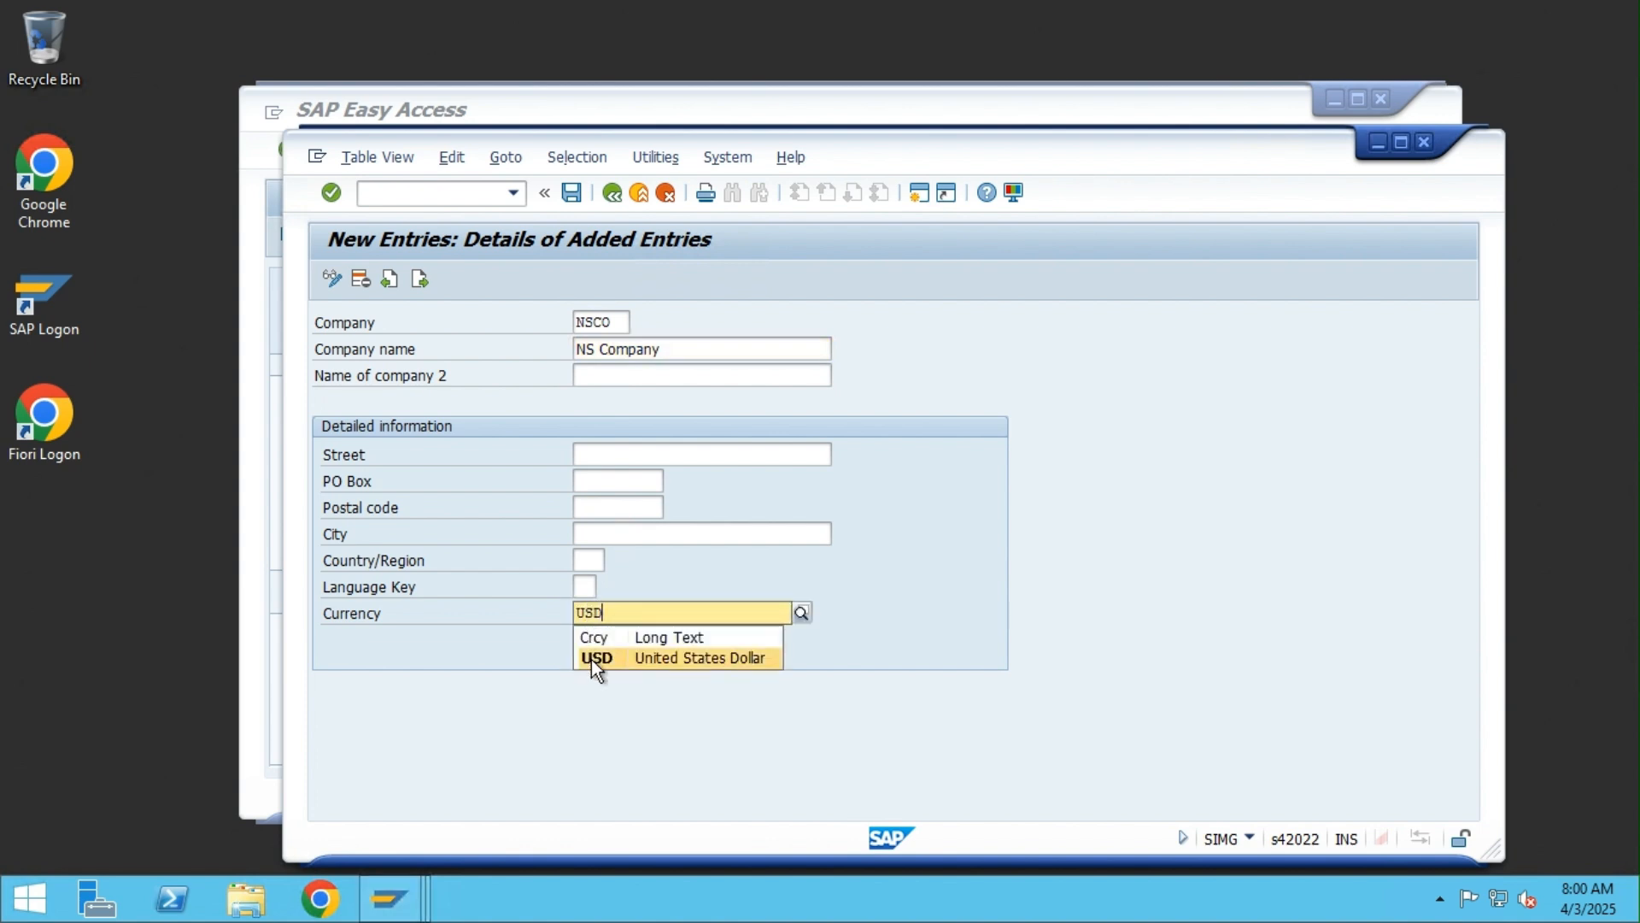
pyautogui.click(591, 659)
pyautogui.click(588, 561)
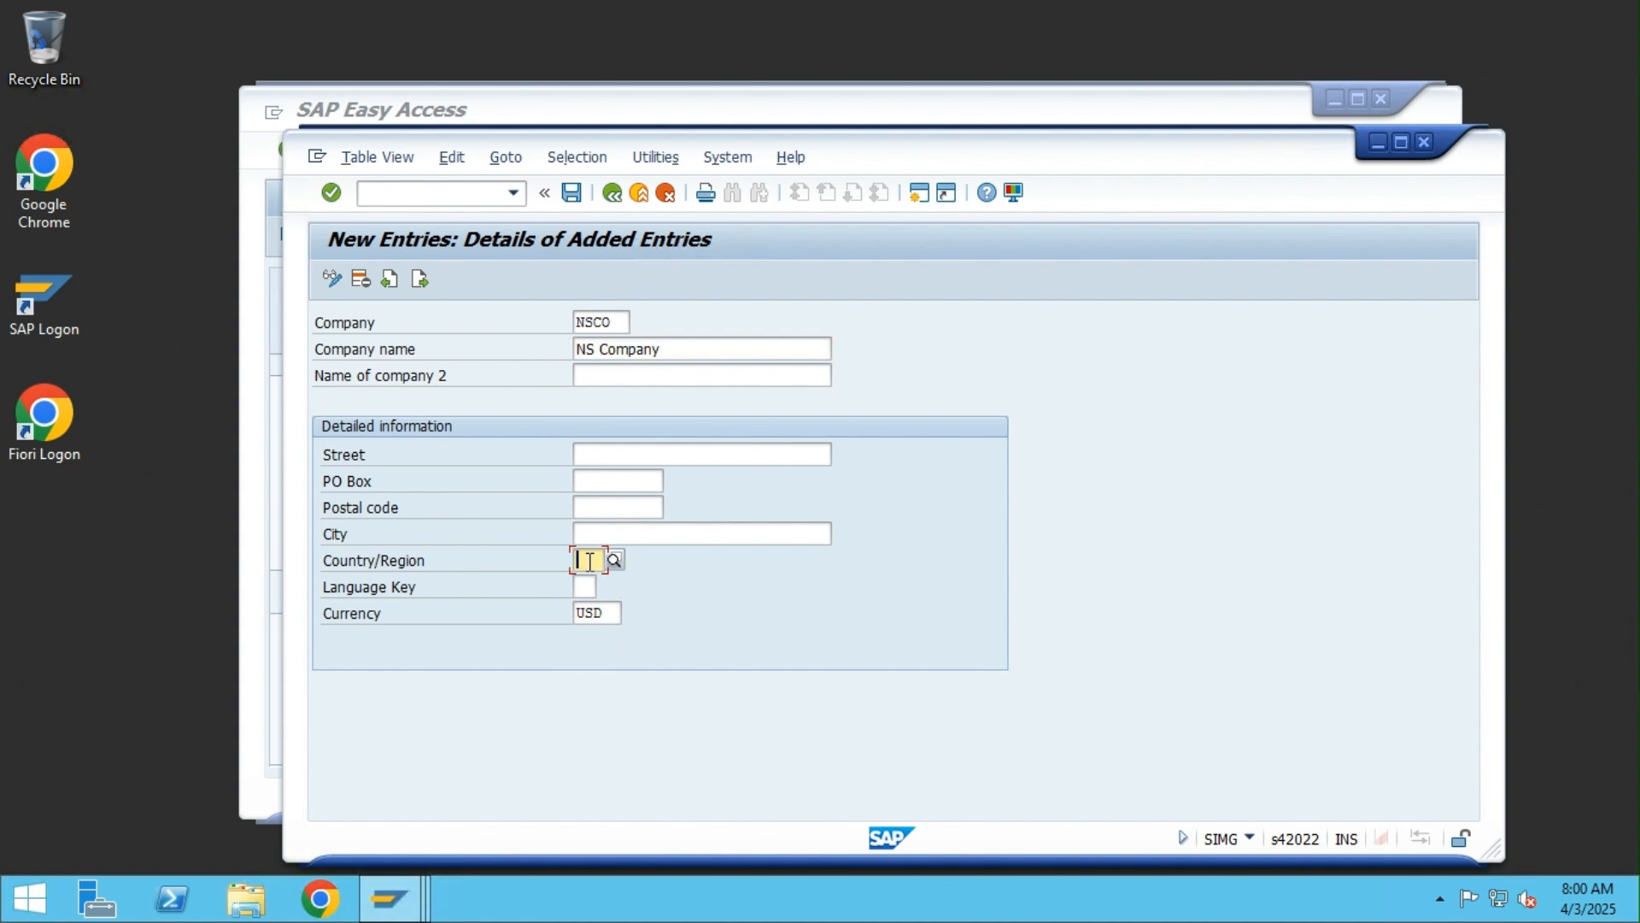
pyautogui.write('US')
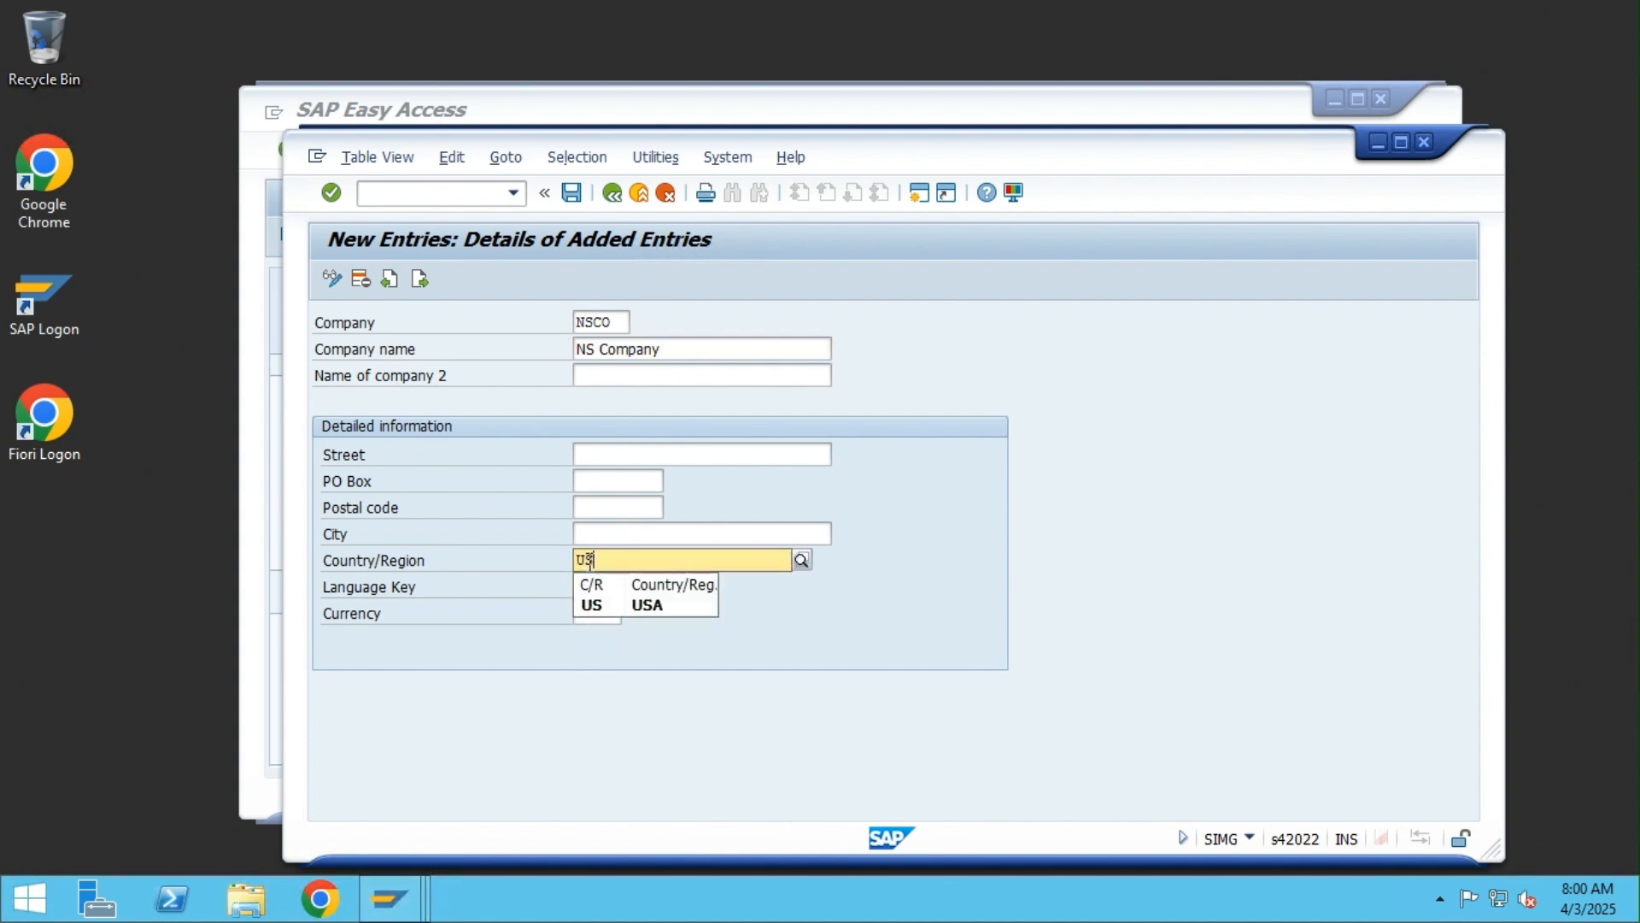
pyautogui.click(597, 605)
pyautogui.click(588, 586)
pyautogui.write('en')
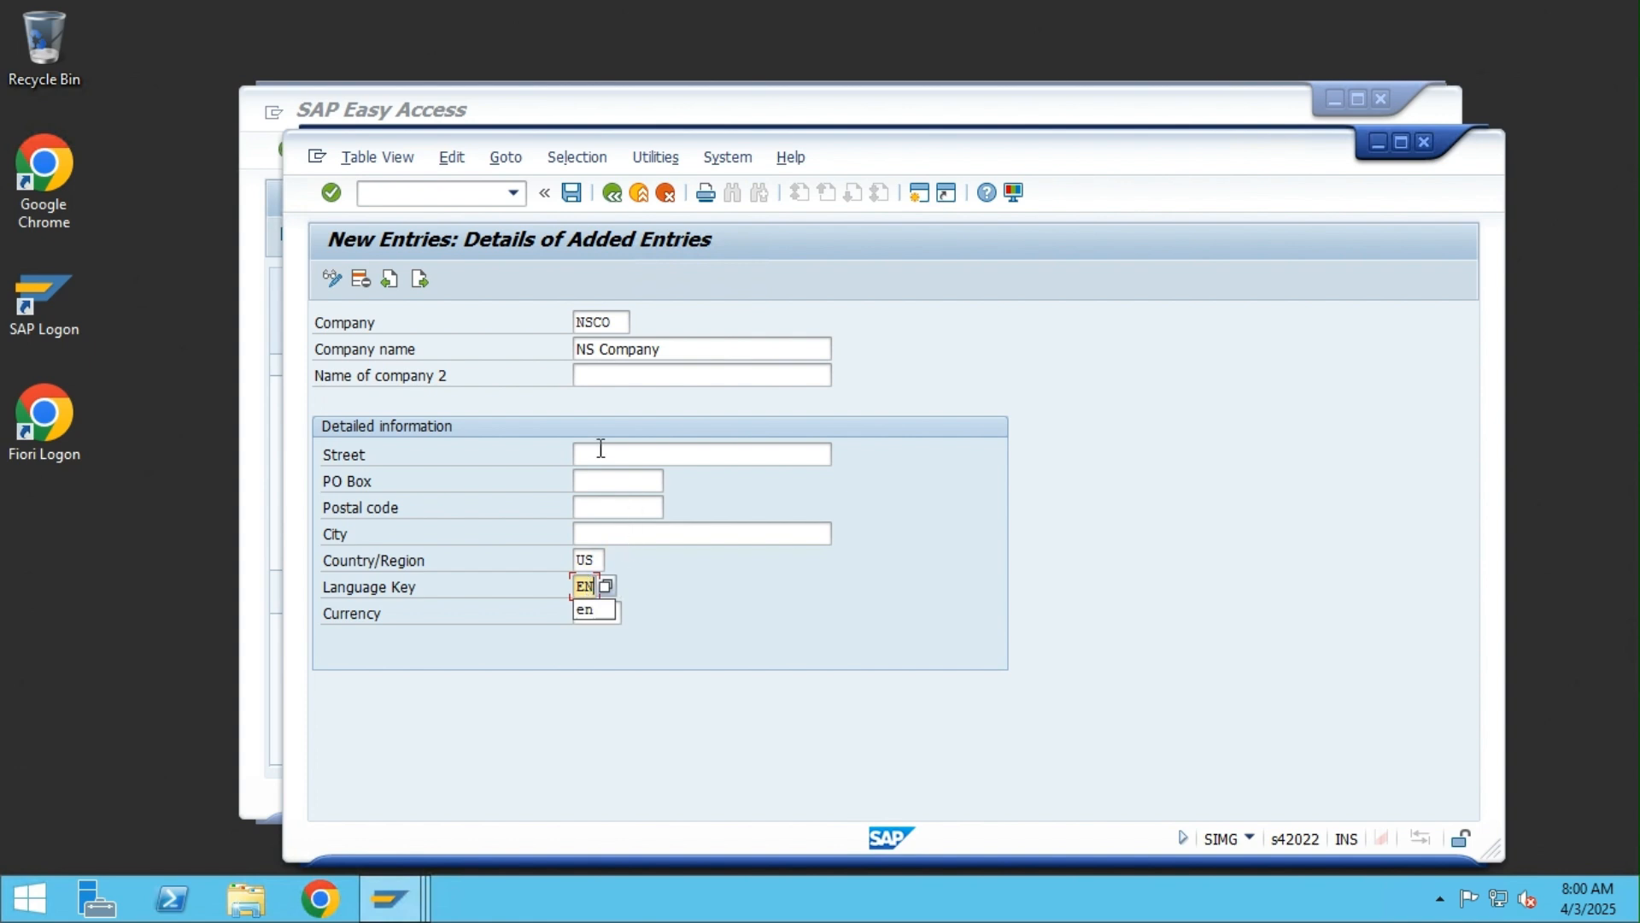
# Save the new company under the proposed customizing request and return to the IMG structure
pyautogui.click(571, 193)
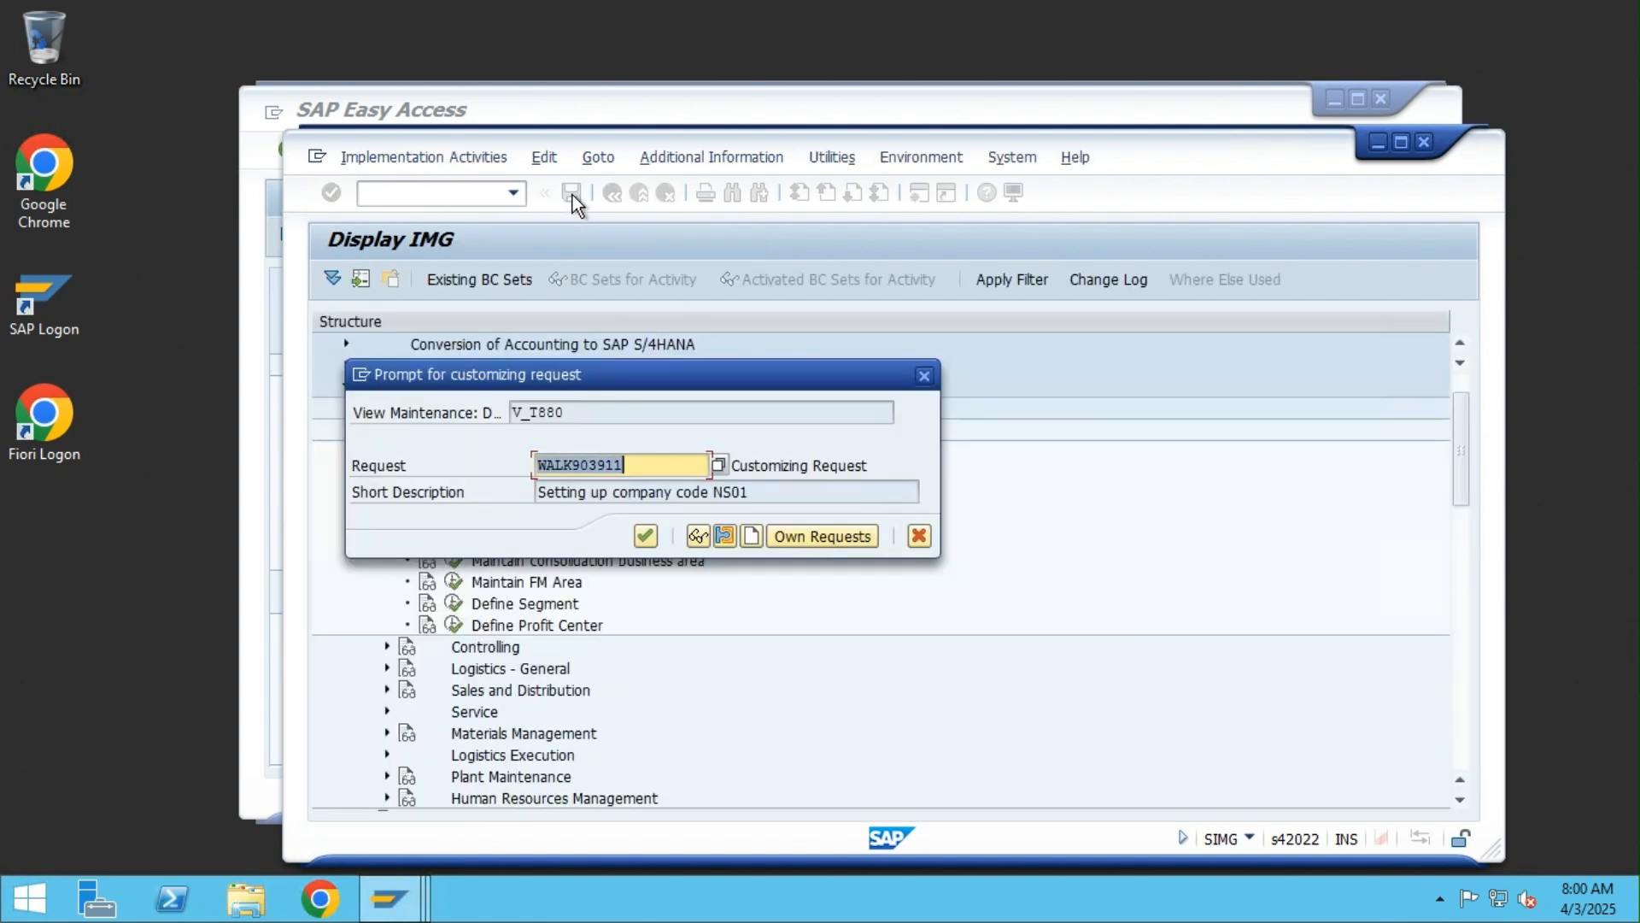
pyautogui.click(654, 539)
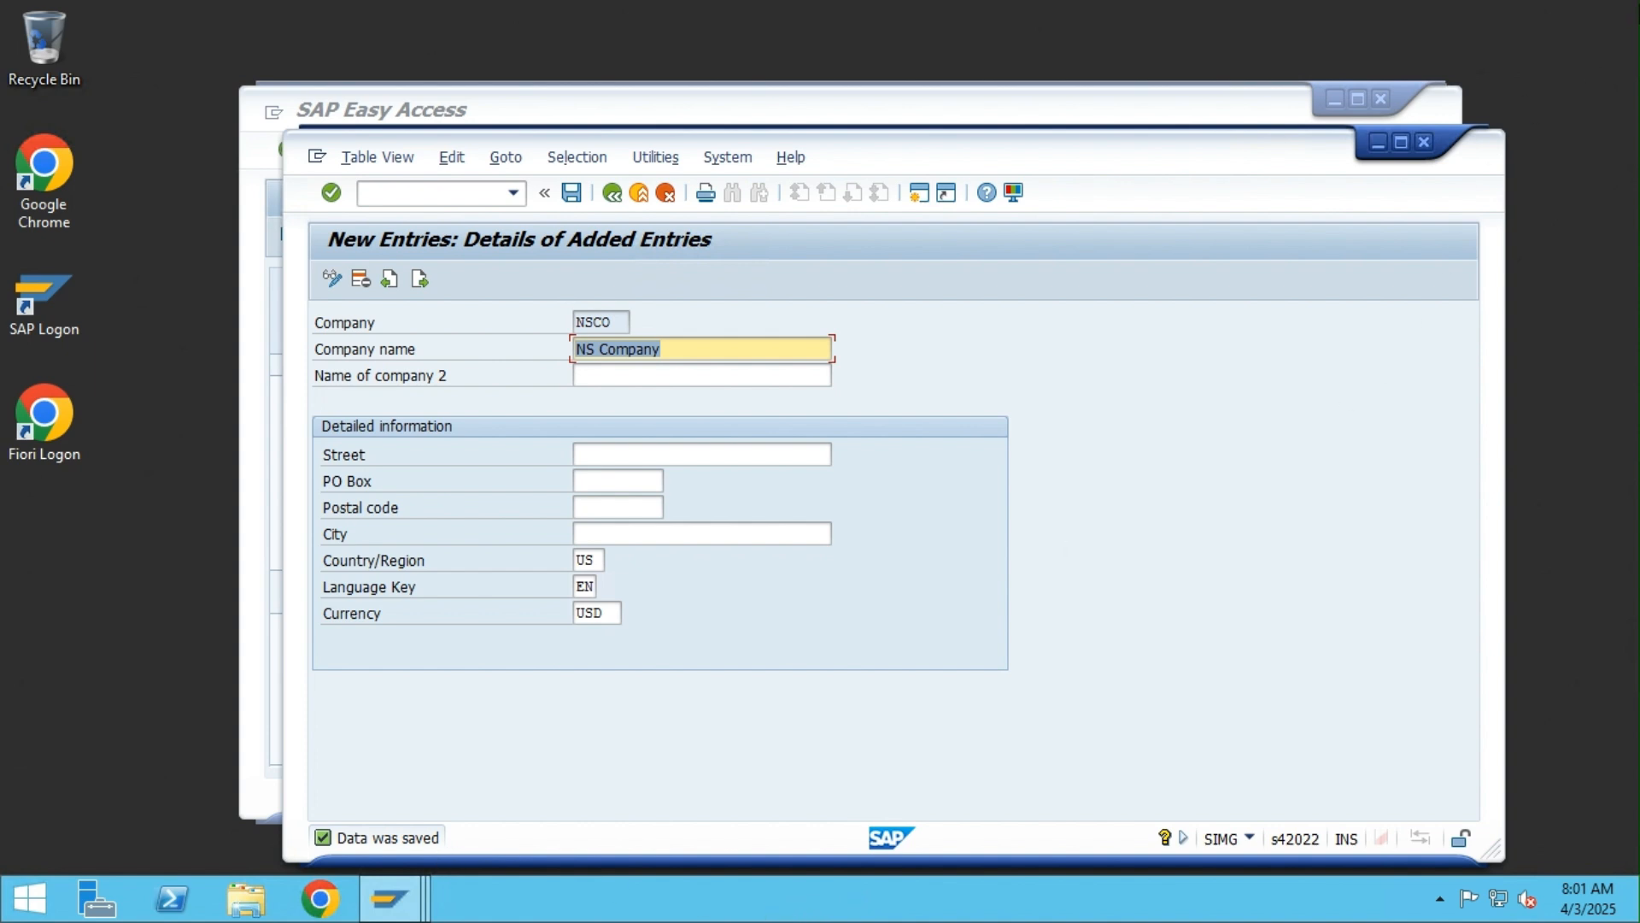
pyautogui.click(643, 195)
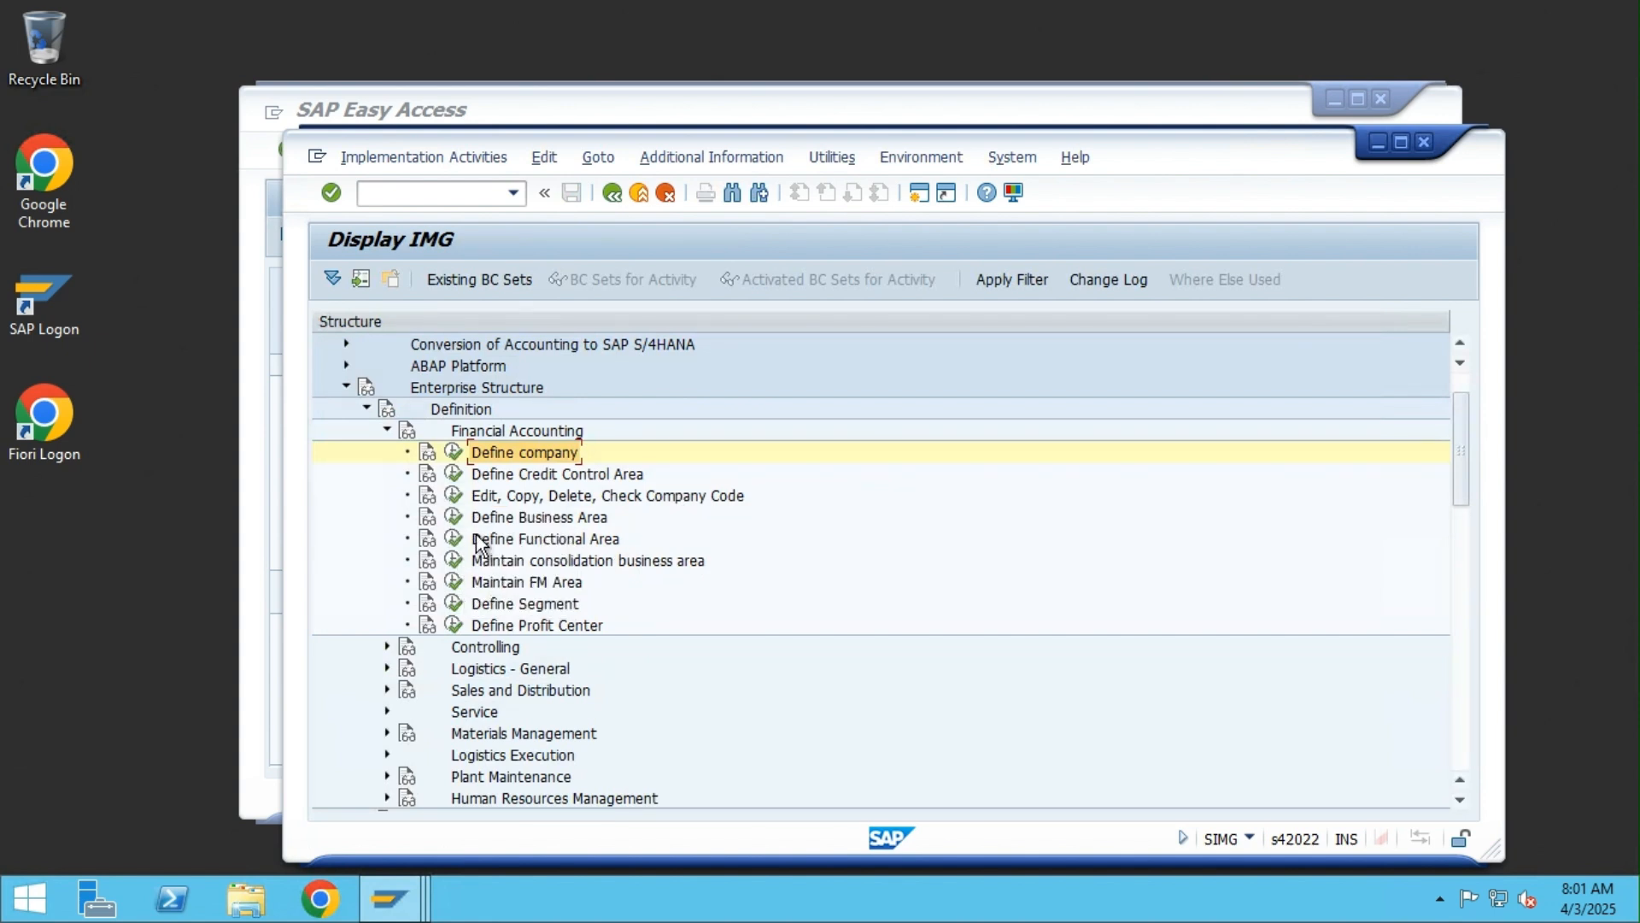
# Start a new company code entry in the Edit Company Code Data activity
pyautogui.click(454, 495)
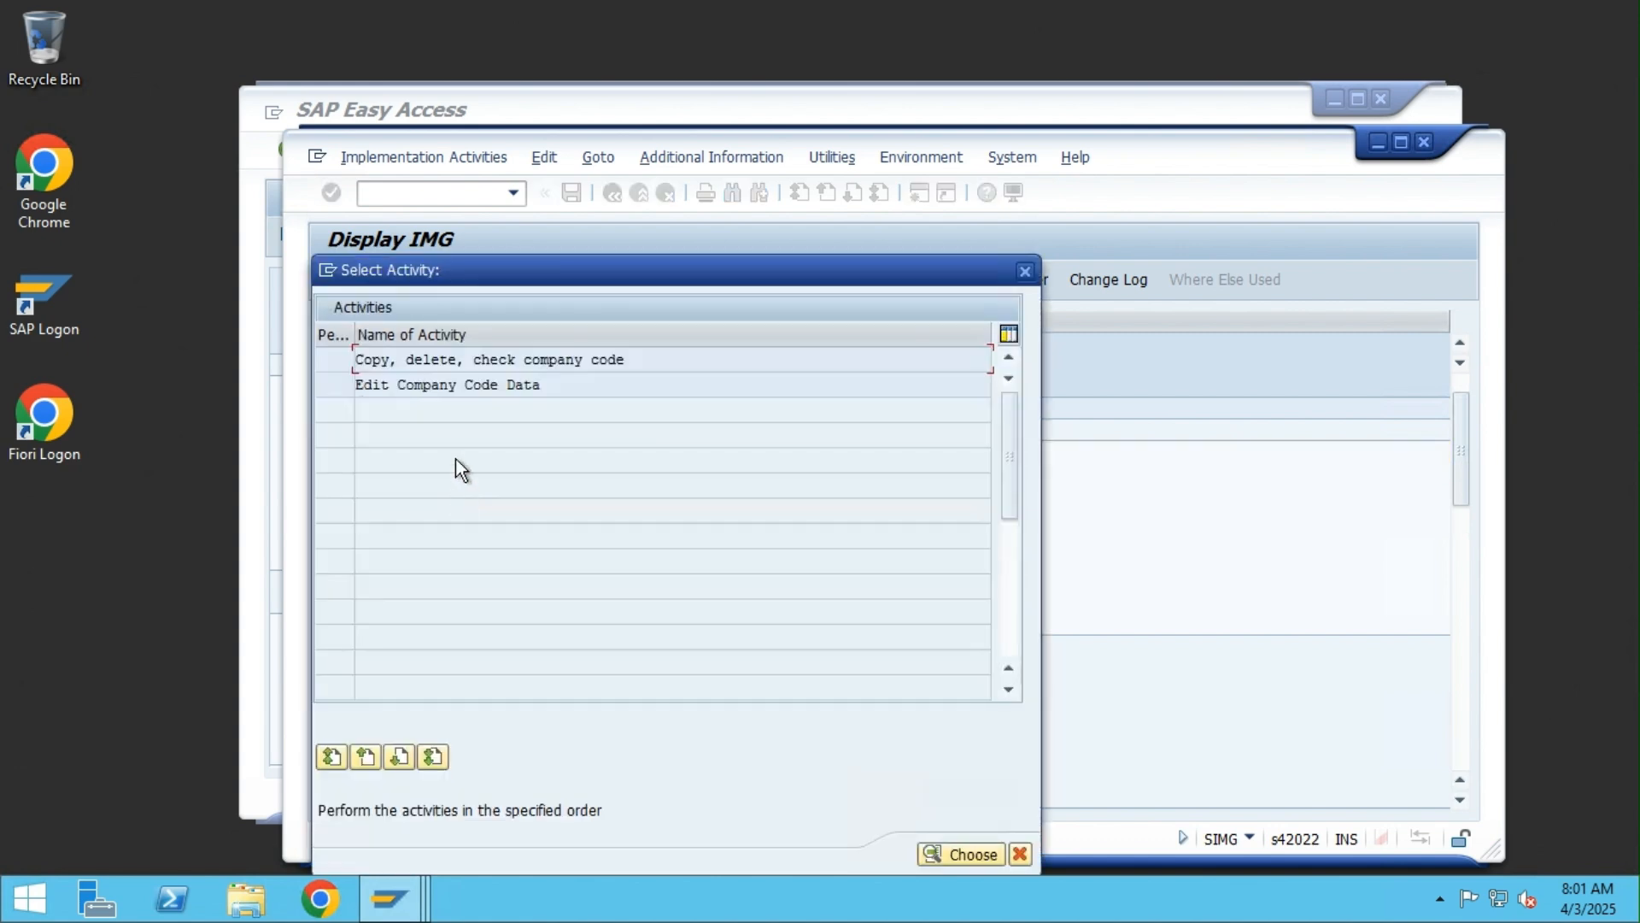
pyautogui.doubleClick(473, 385)
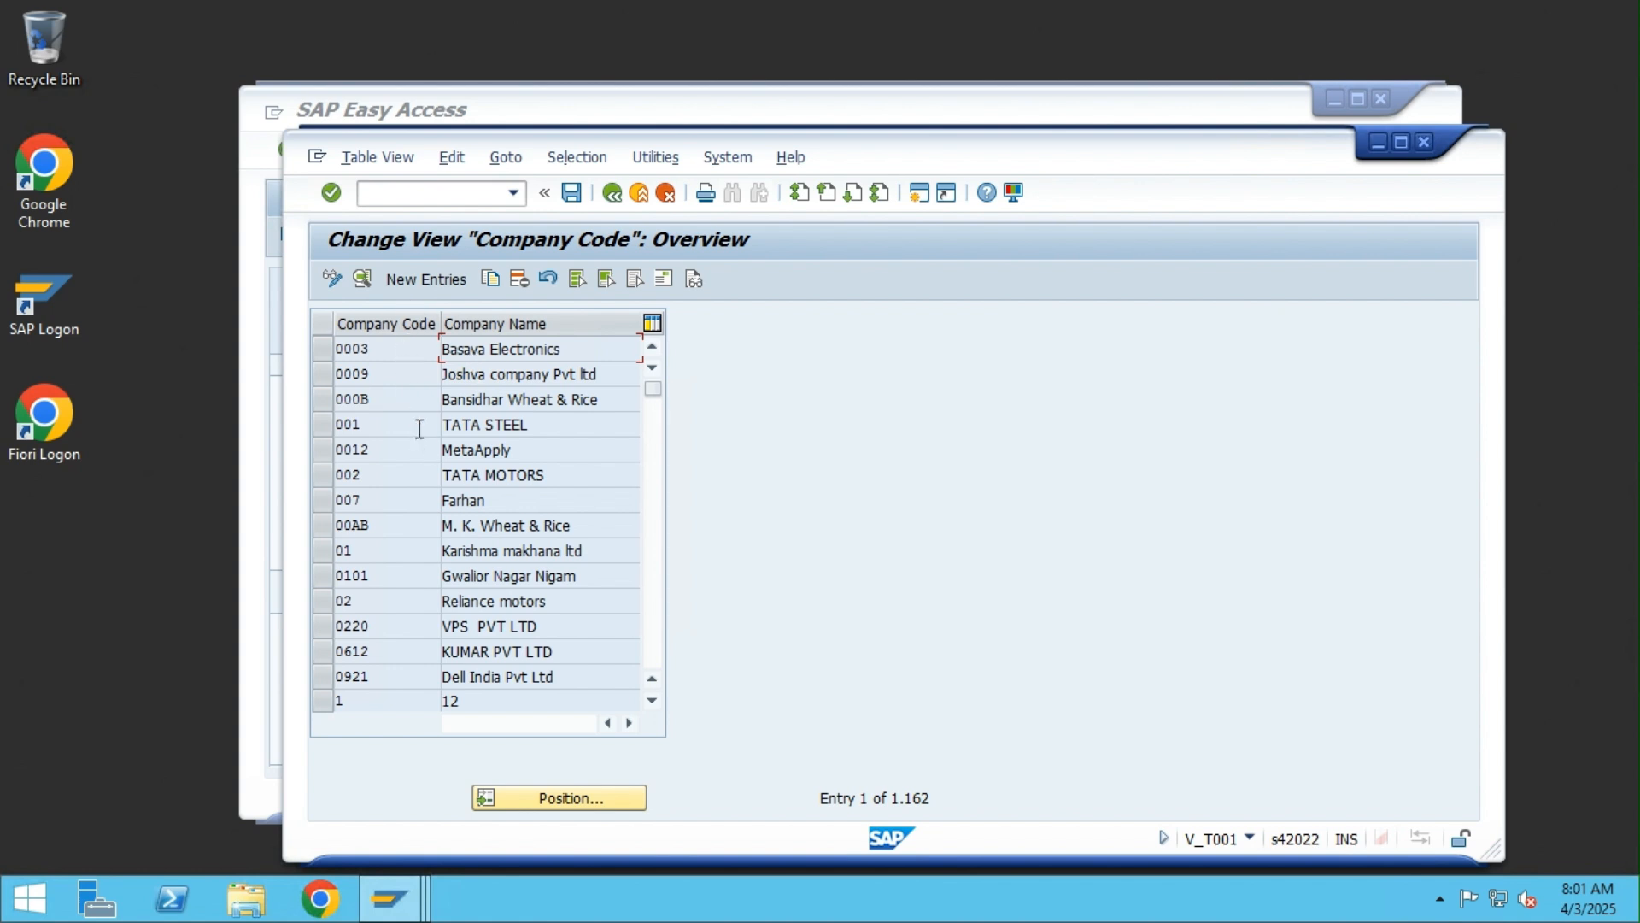
pyautogui.click(402, 278)
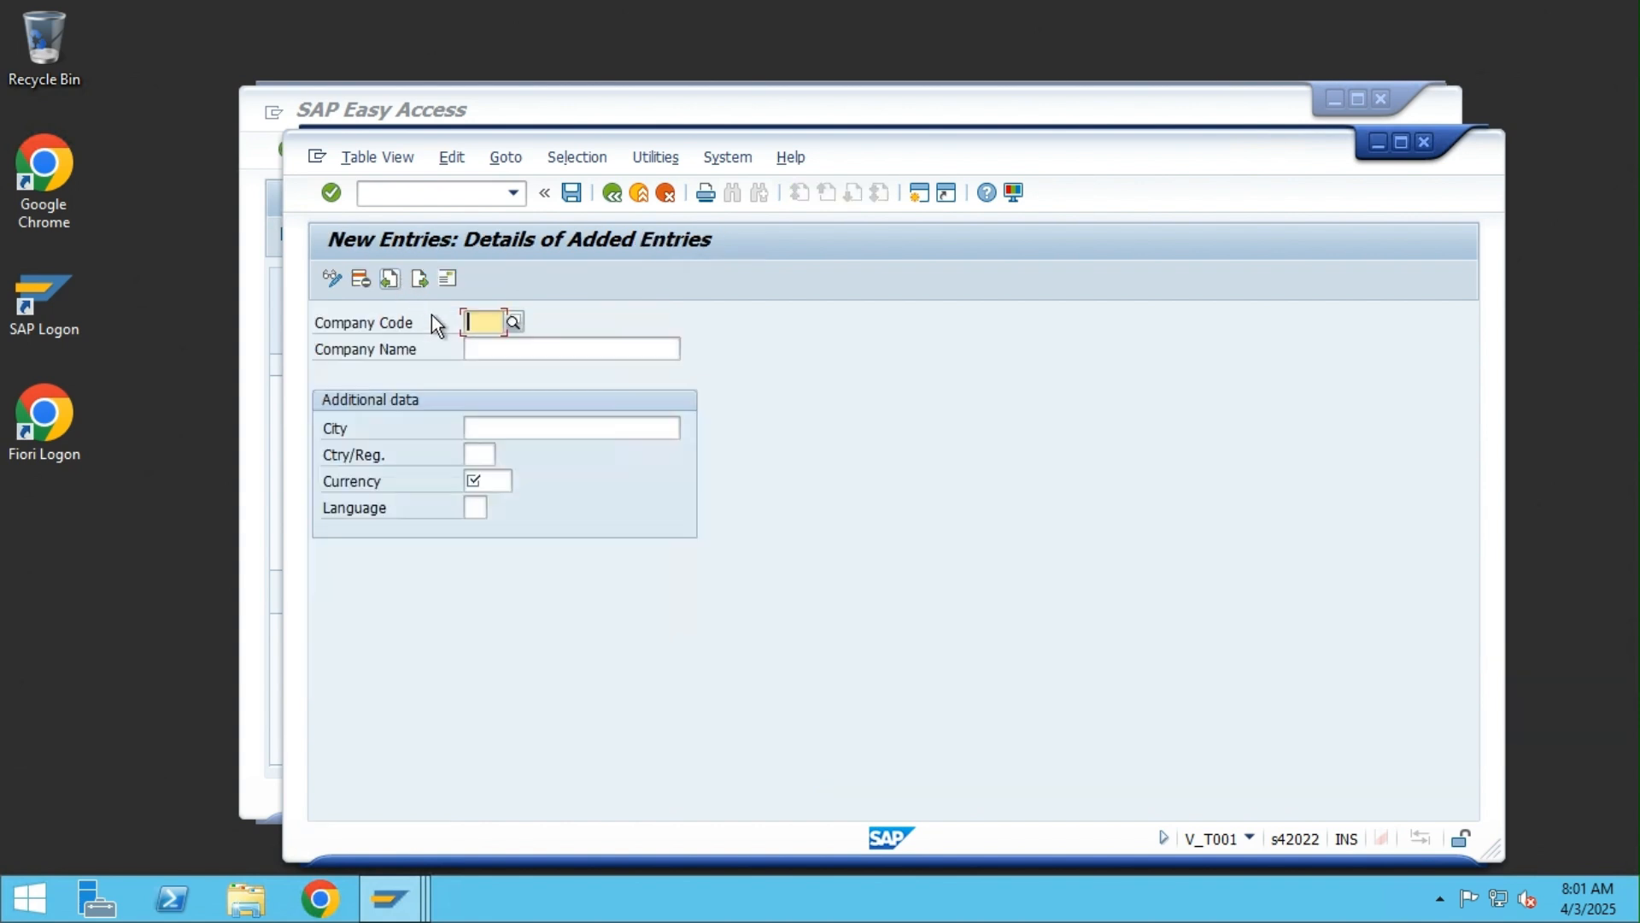
# Enter NS02 as the company code and "NS02 Company Code" as the company name
pyautogui.write('NS02')
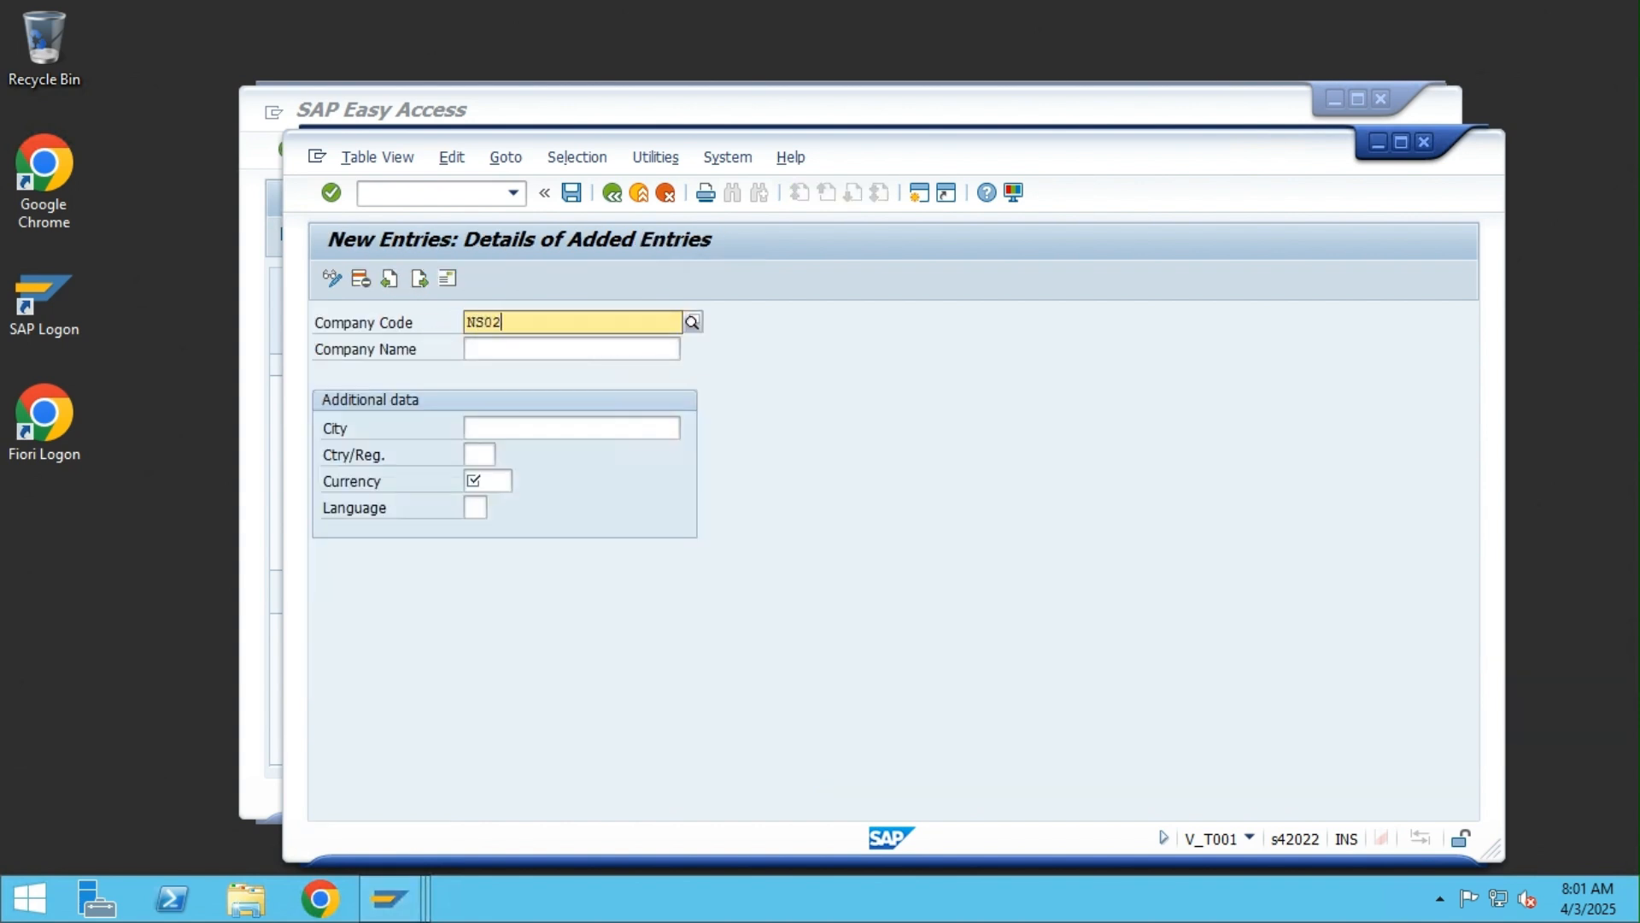
pyautogui.press('Tab')
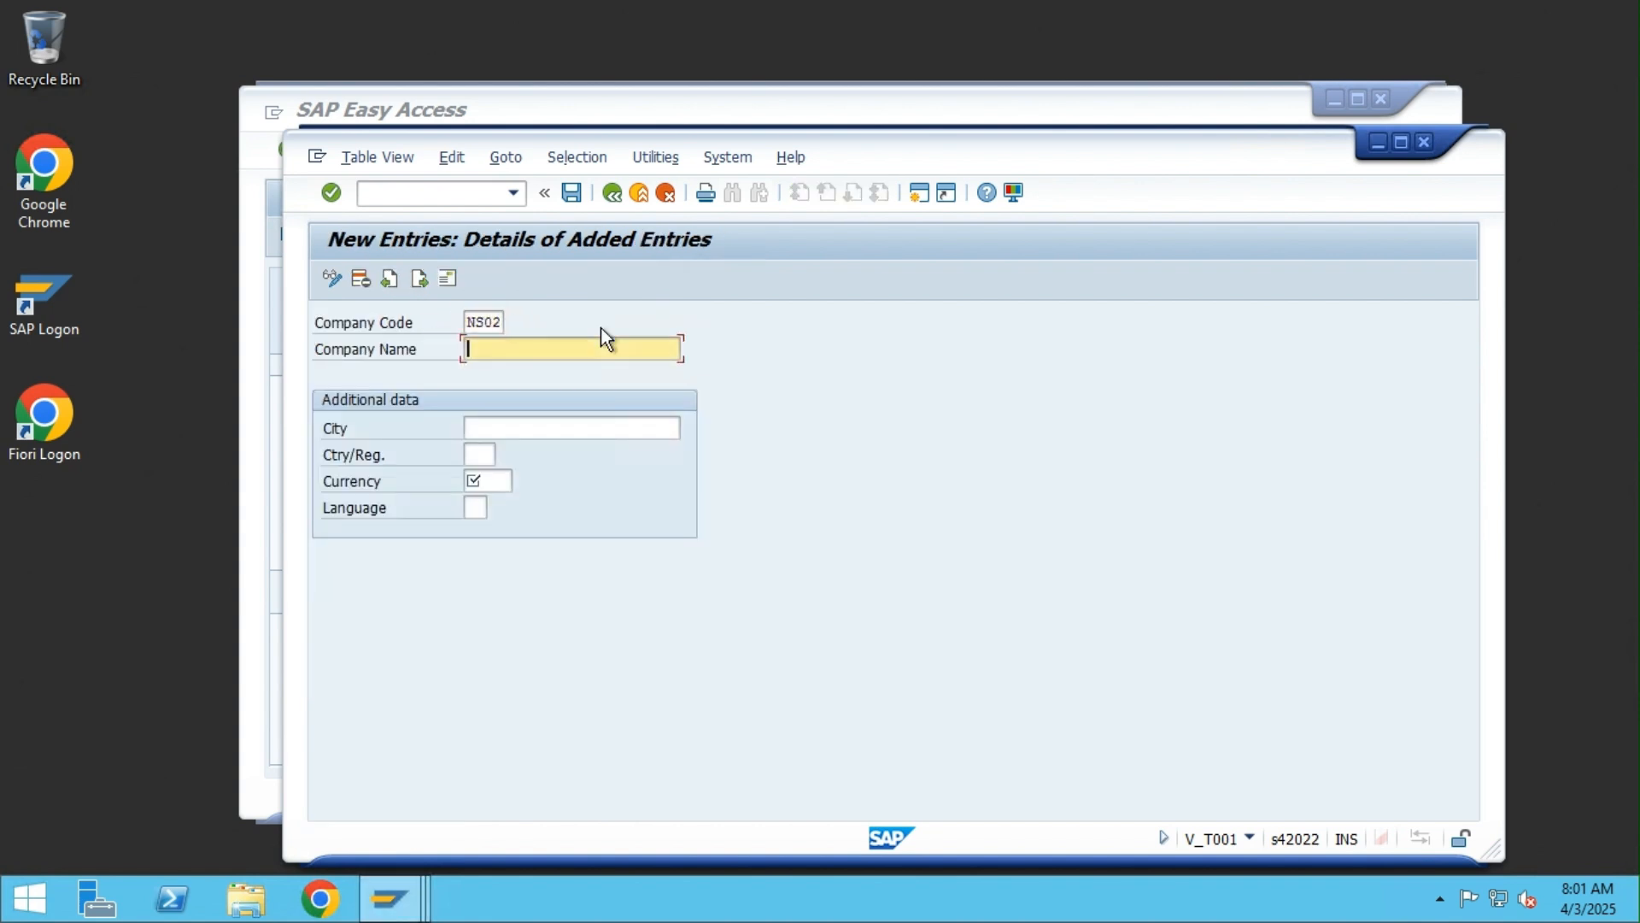
pyautogui.write('NS)2')
pyautogui.press('BackSpace')
pyautogui.press('BackSpace')
pyautogui.press('BackSpace')
pyautogui.write('02')
pyautogui.write(' XC')
pyautogui.press('BackSpace')
pyautogui.press('BackSpace')
pyautogui.write('Company')
# Fill in the company code's additional data with city Dallas, country US, currency USD and language EN
pyautogui.click(500, 430)
pyautogui.write('Dallas')
pyautogui.press('Tab')
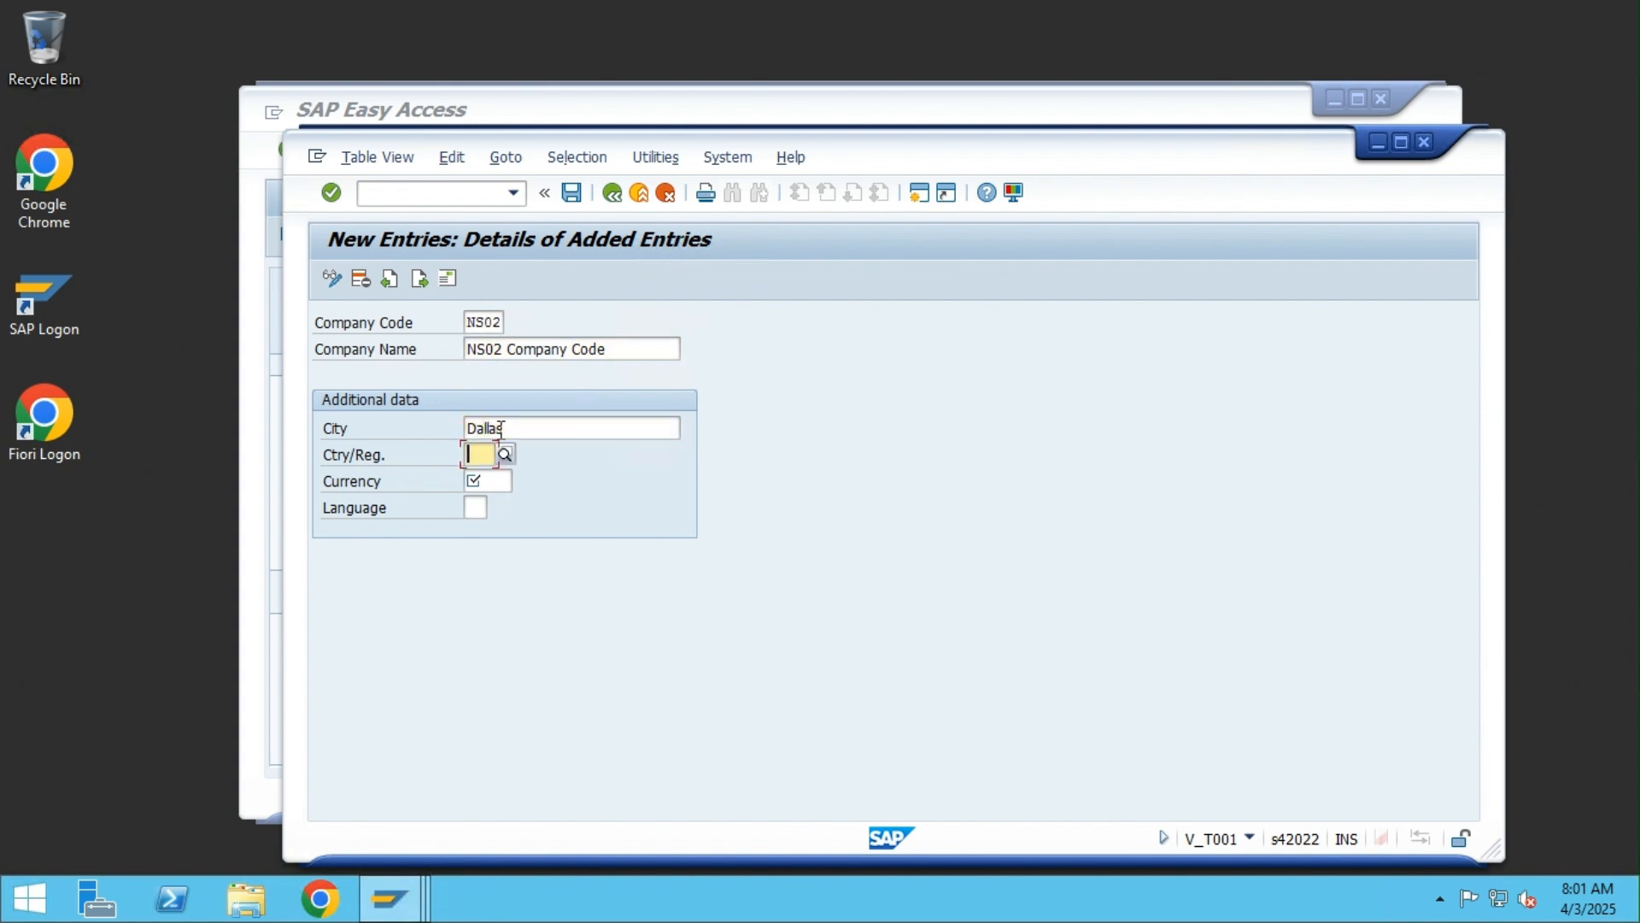
pyautogui.write('US')
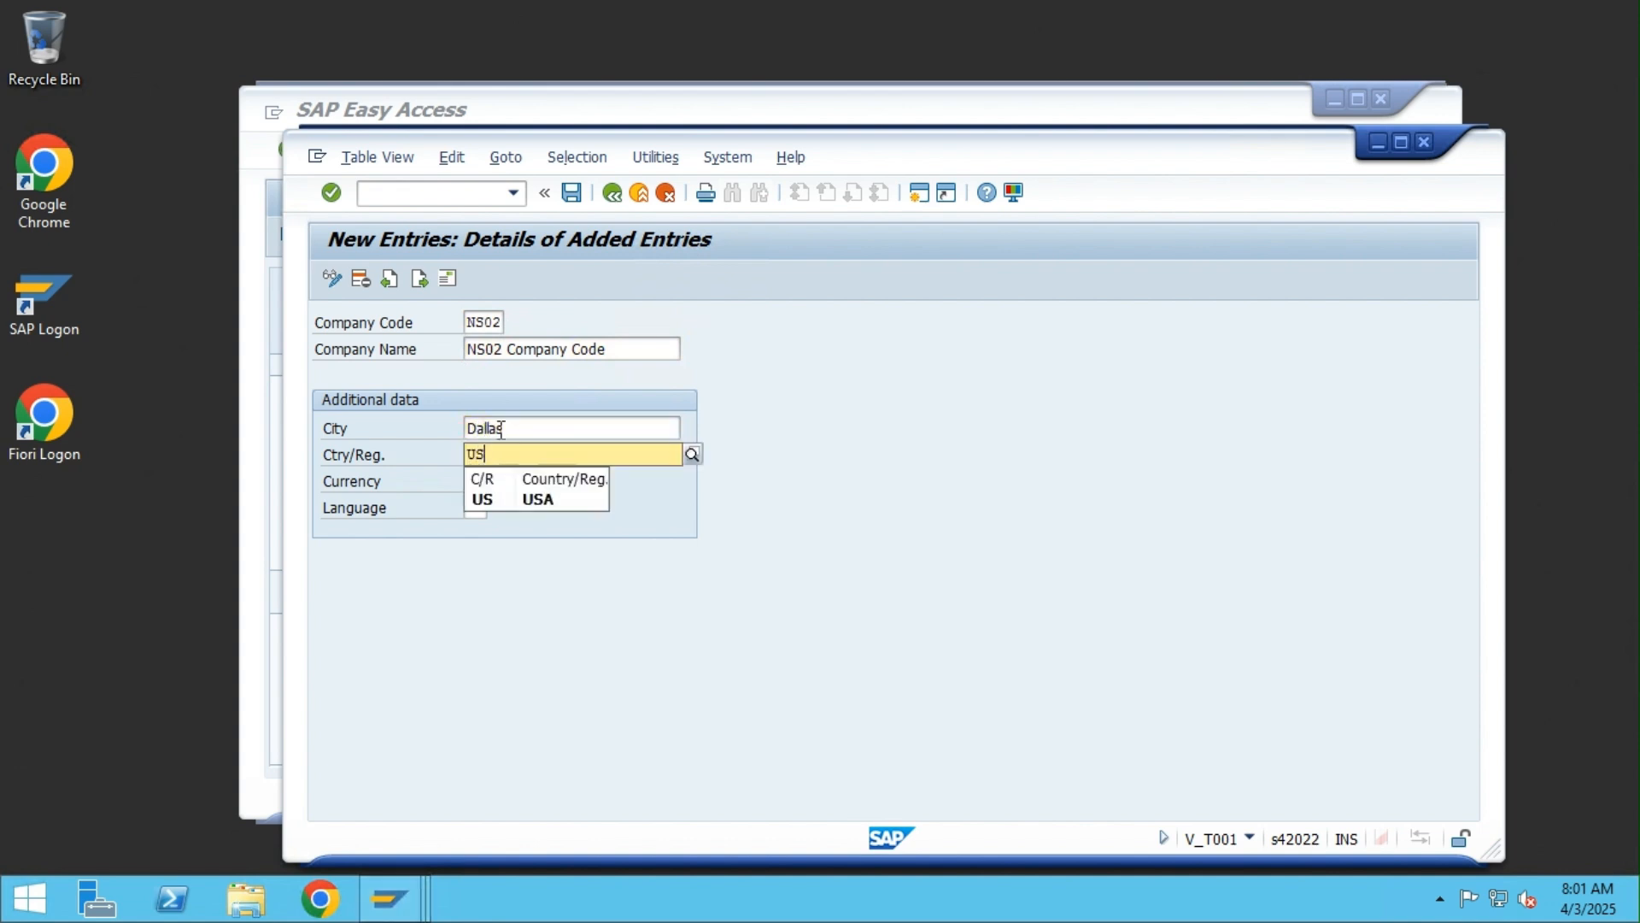
pyautogui.press('Tab')
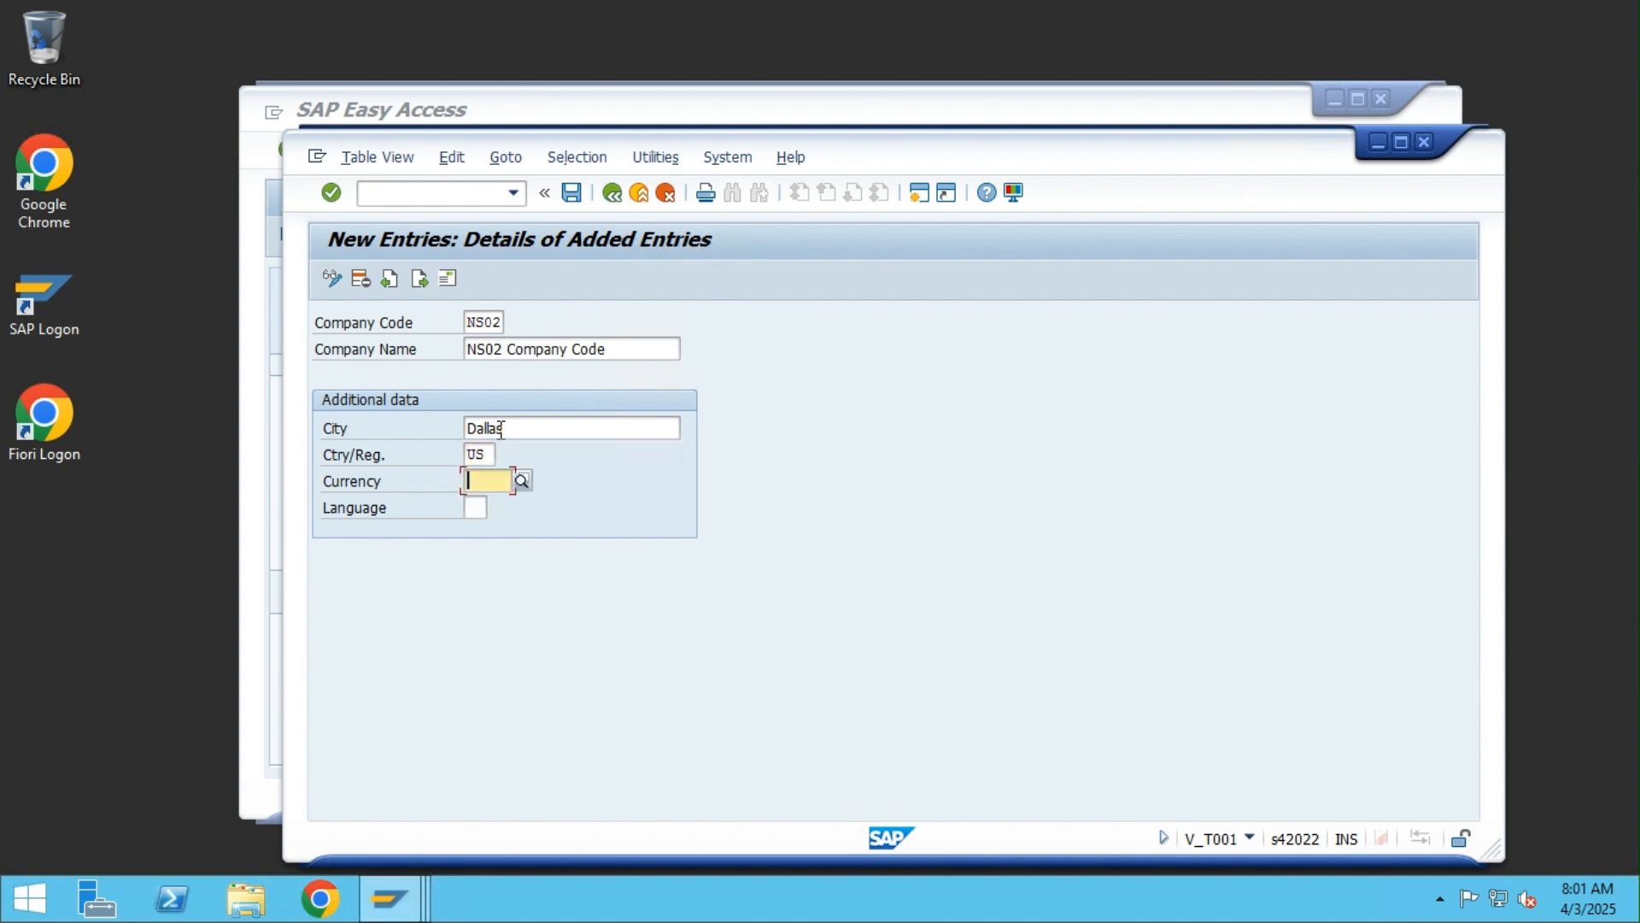
pyautogui.write('USD')
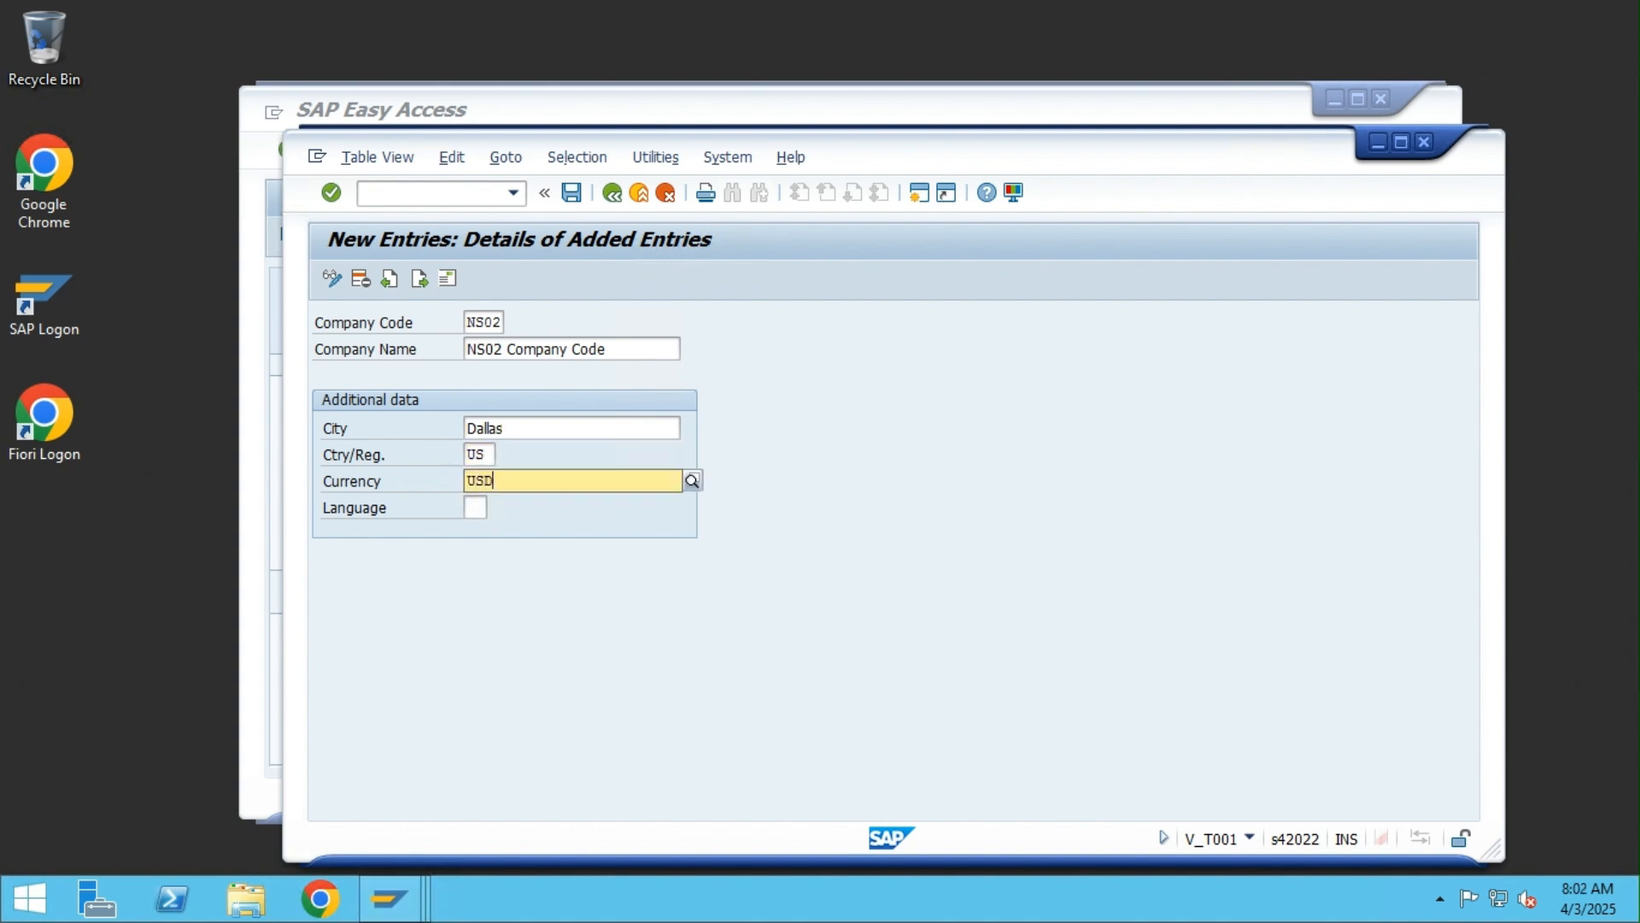
pyautogui.press('Tab')
pyautogui.write('EN')
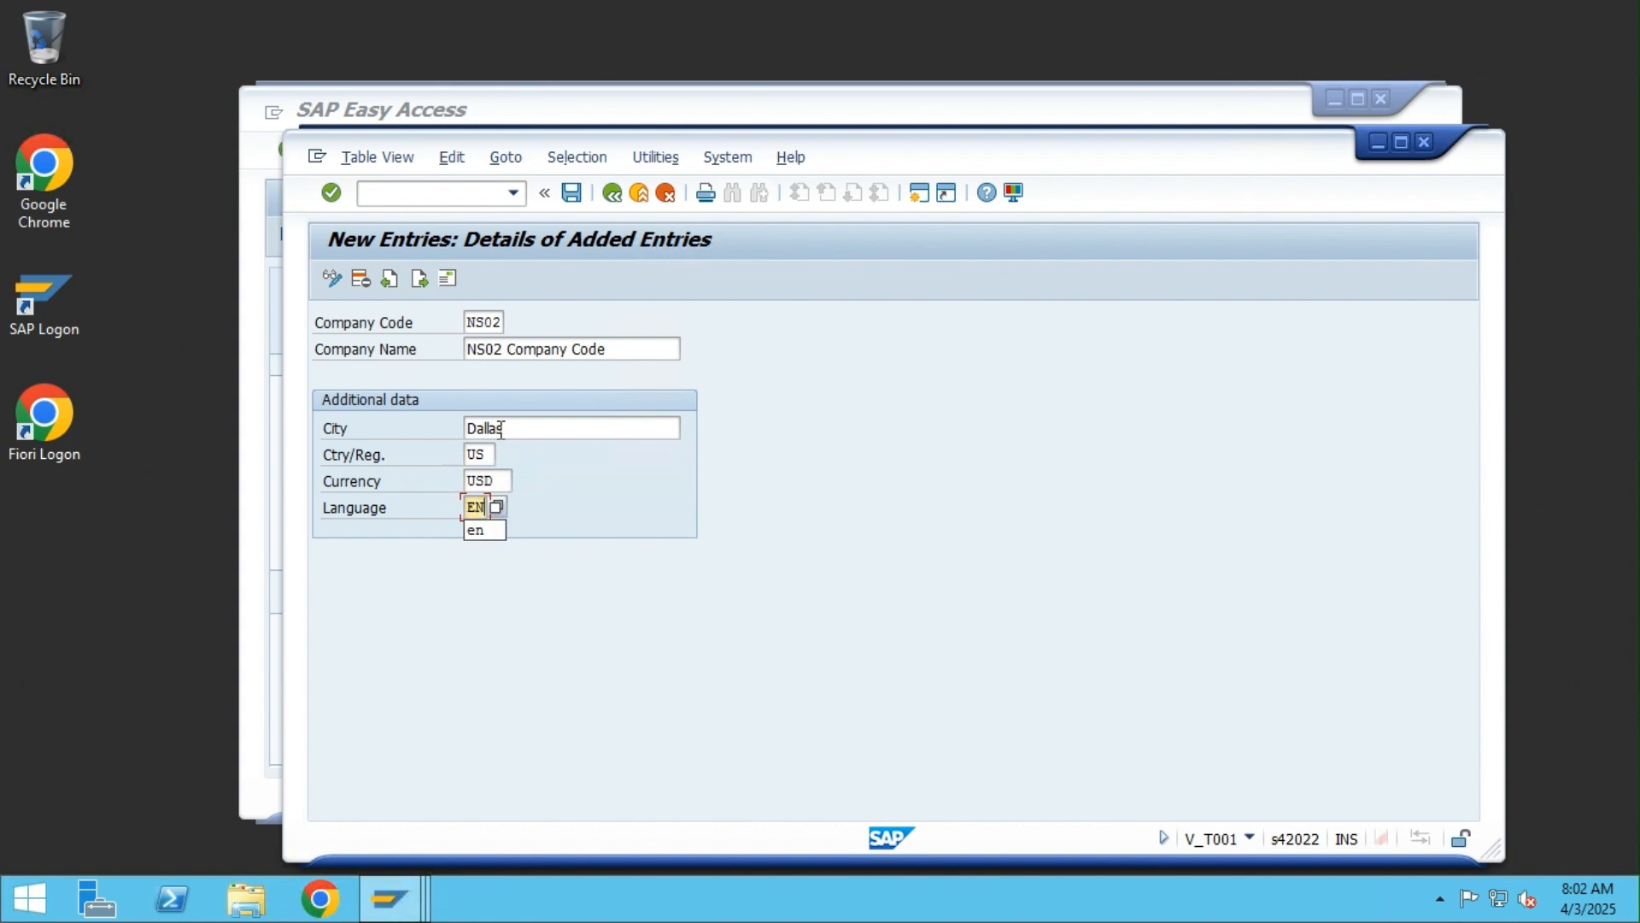
pyautogui.press('Tab')
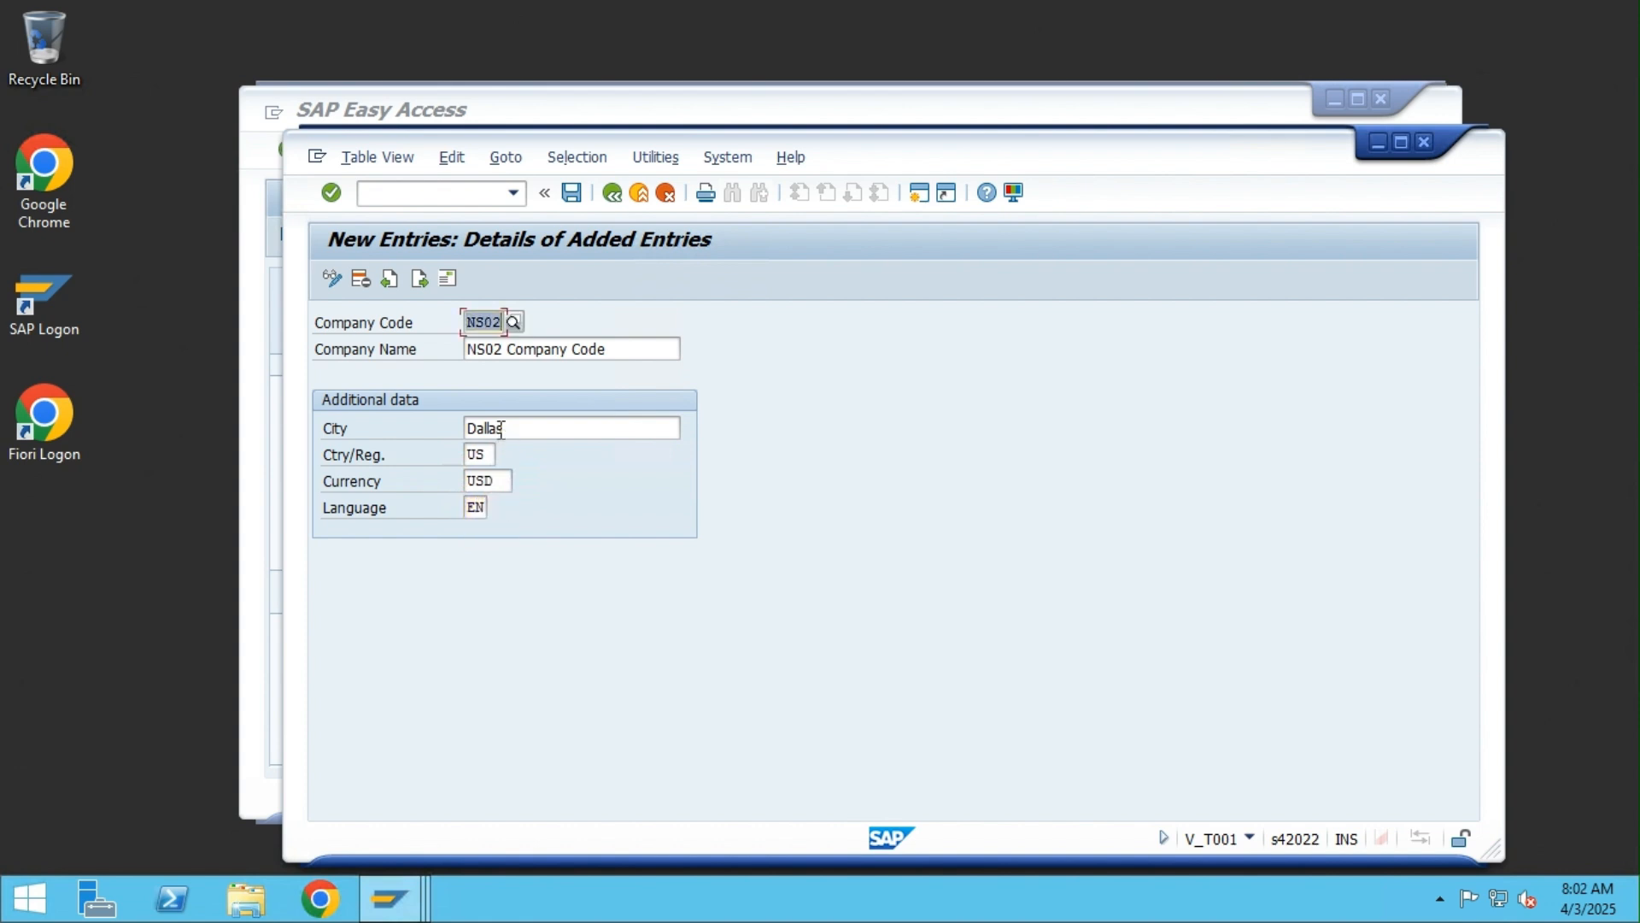
# Open the address data of company code NS02 and fill in the name with the suggested person's name
pyautogui.click(447, 279)
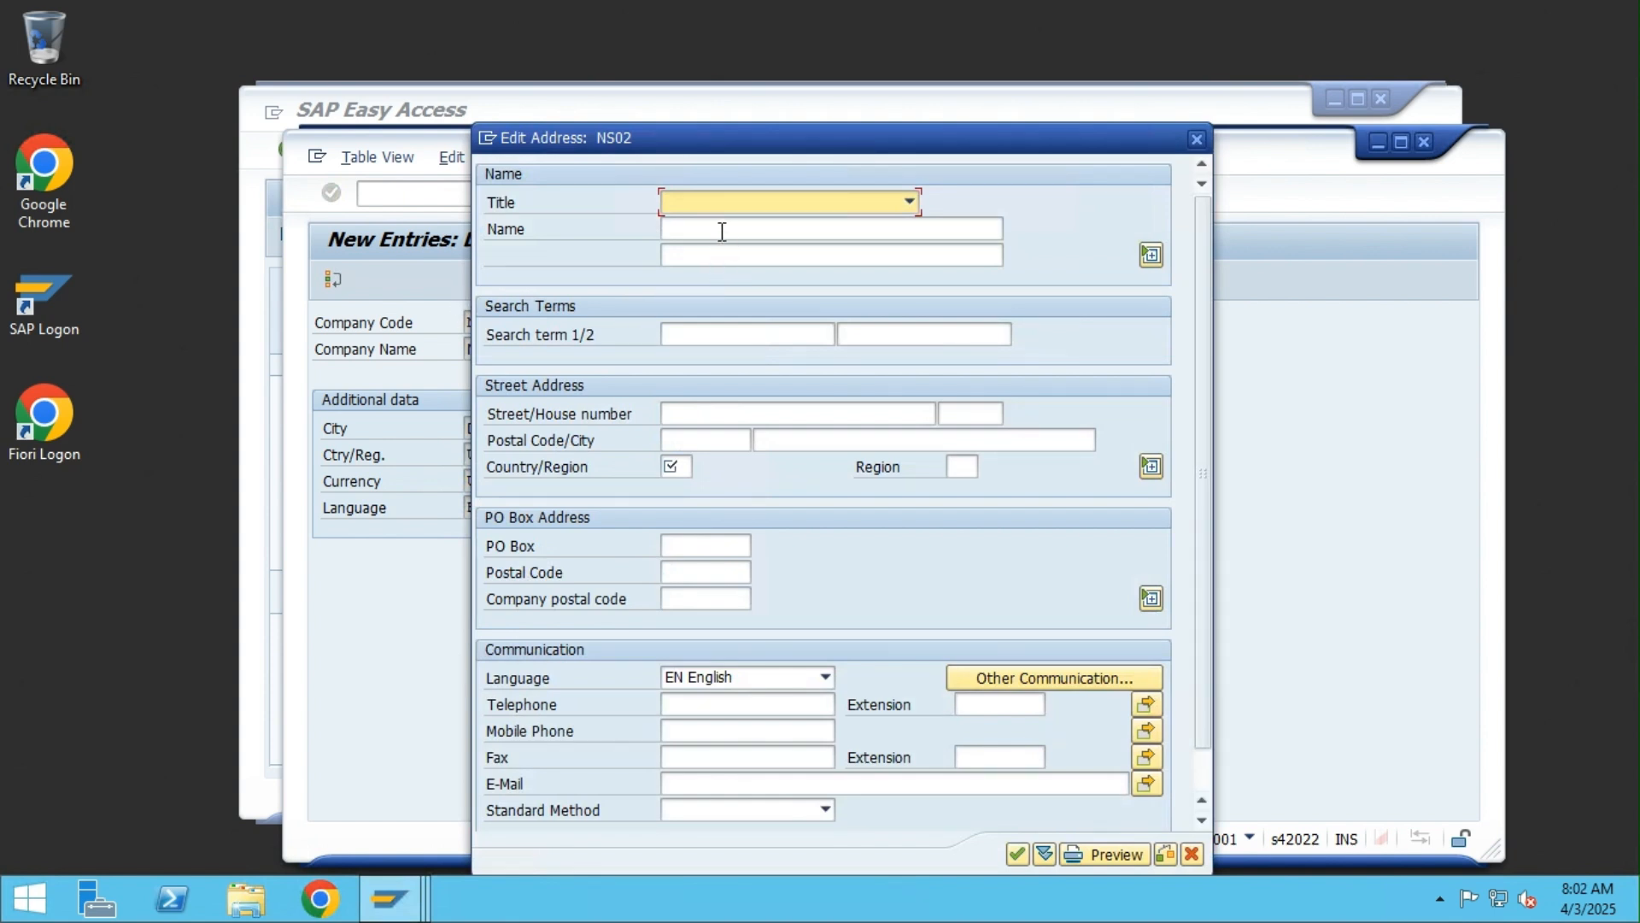
pyautogui.click(723, 231)
pyautogui.write('N')
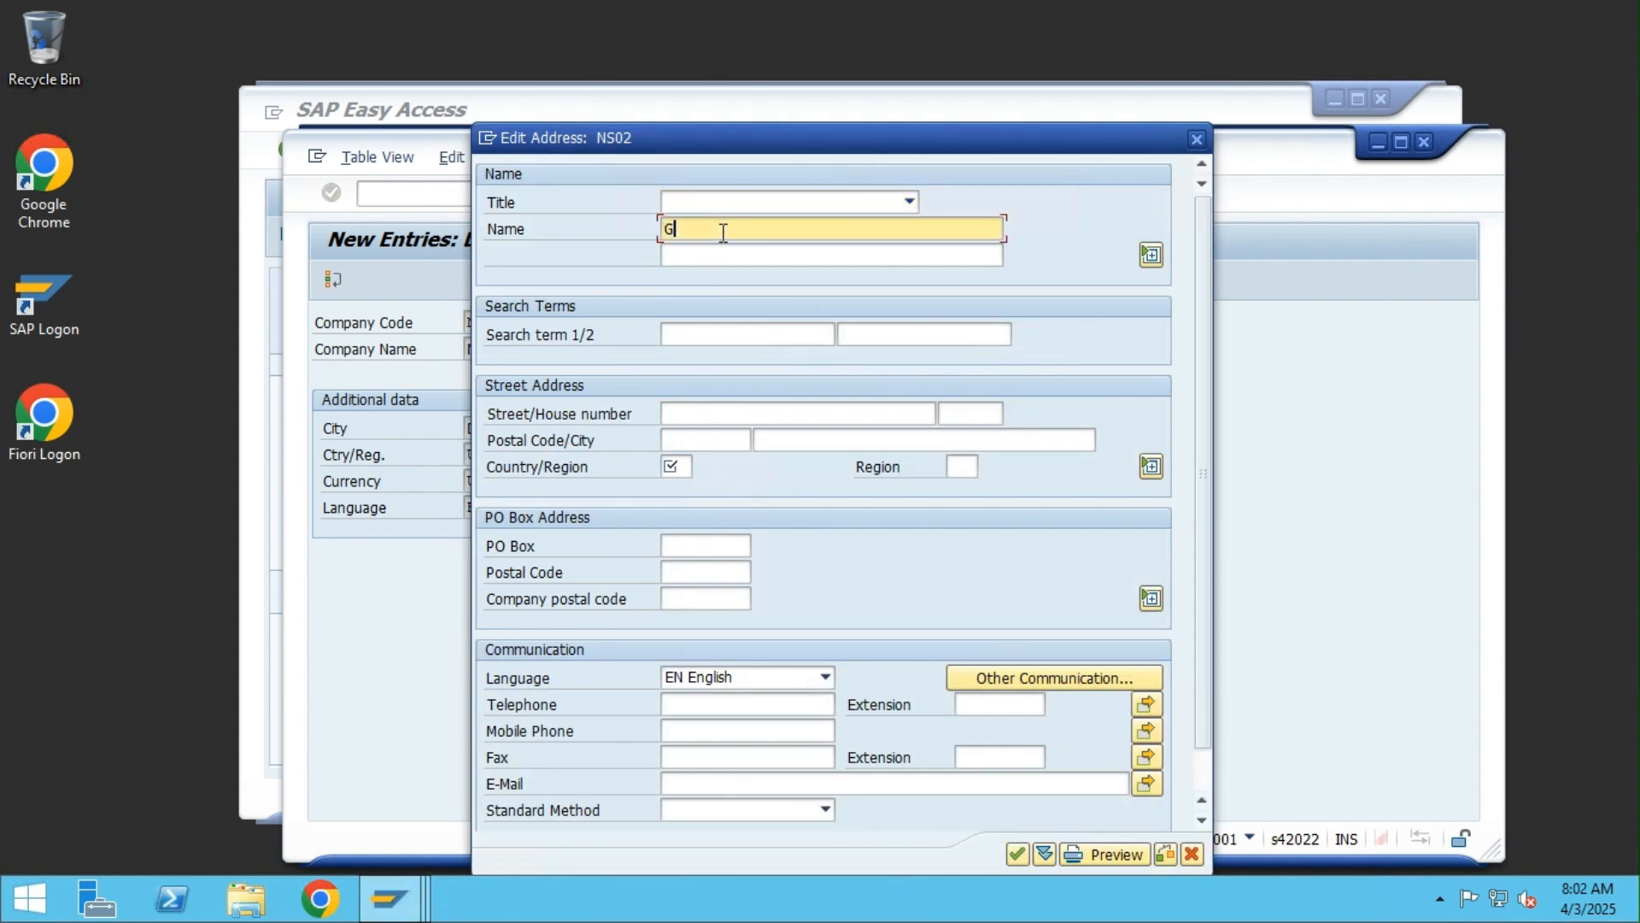
pyautogui.press('BackSpace')
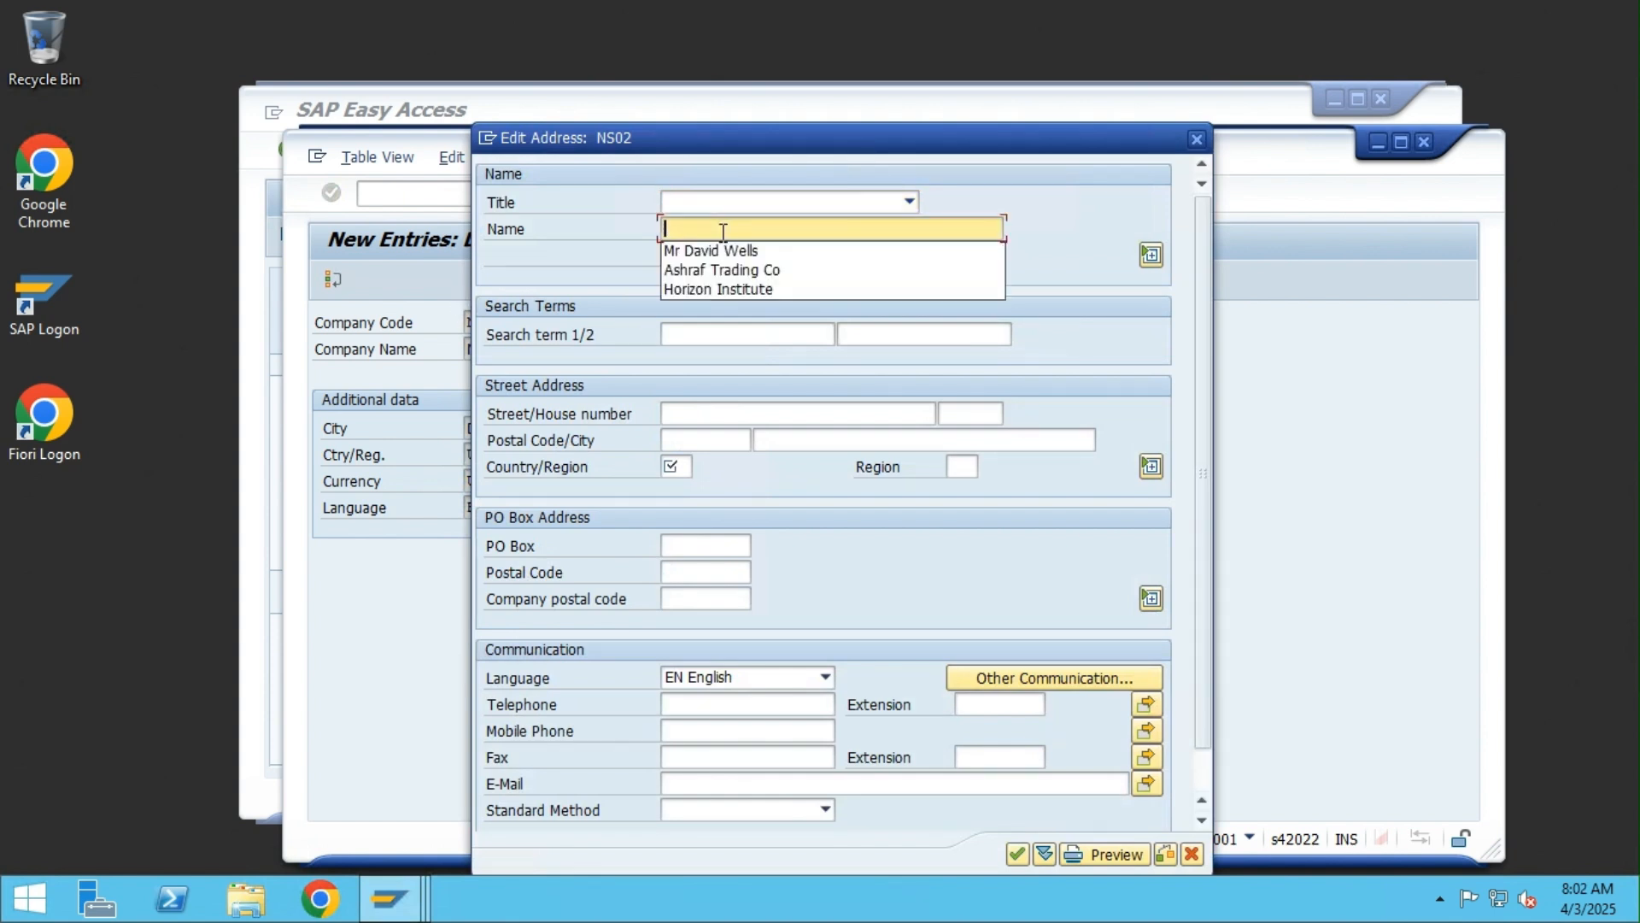
pyautogui.press('Down')
pyautogui.press('Return')
pyautogui.press('BackSpace')
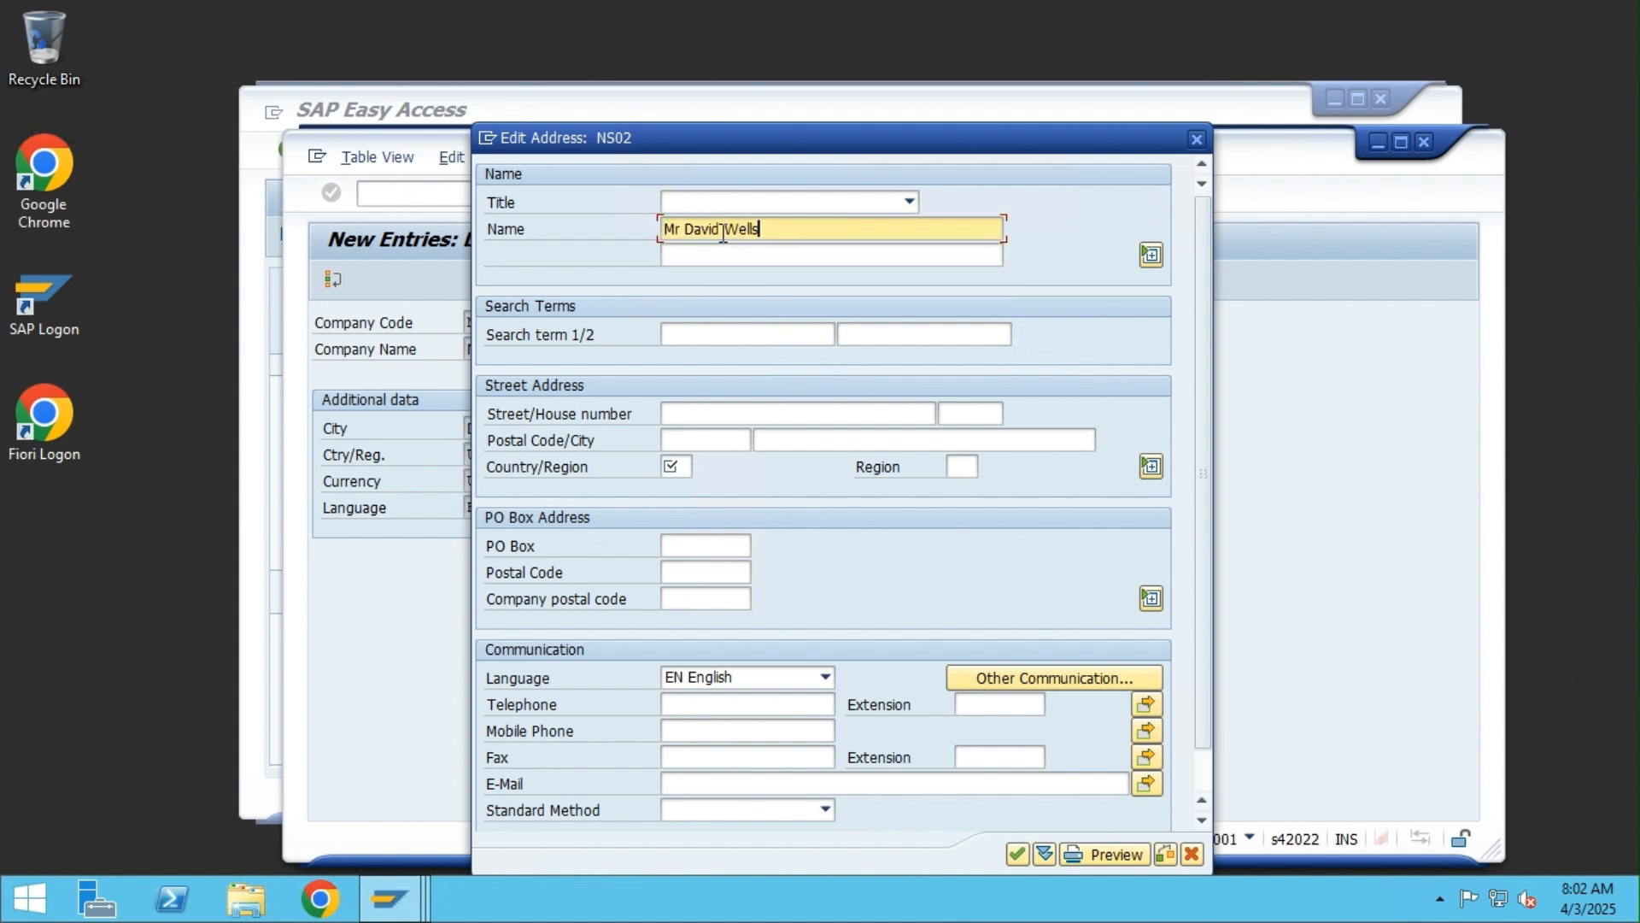
# Fill in the street, postal code and city of the company code's street address
pyautogui.click(715, 416)
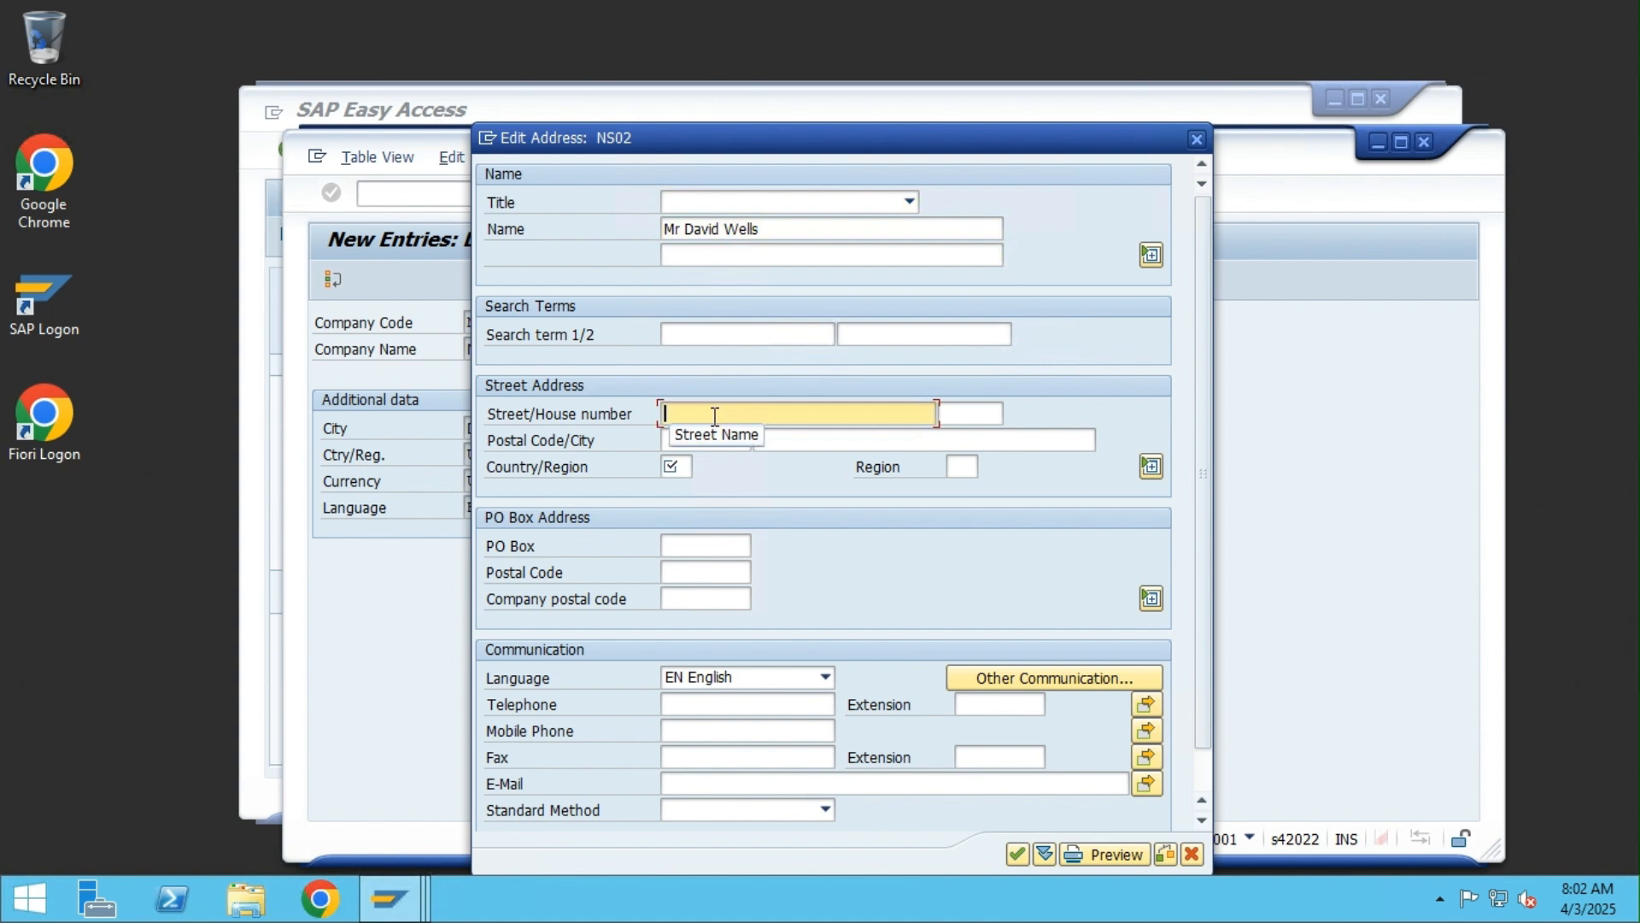
pyautogui.write('1234 Main Street')
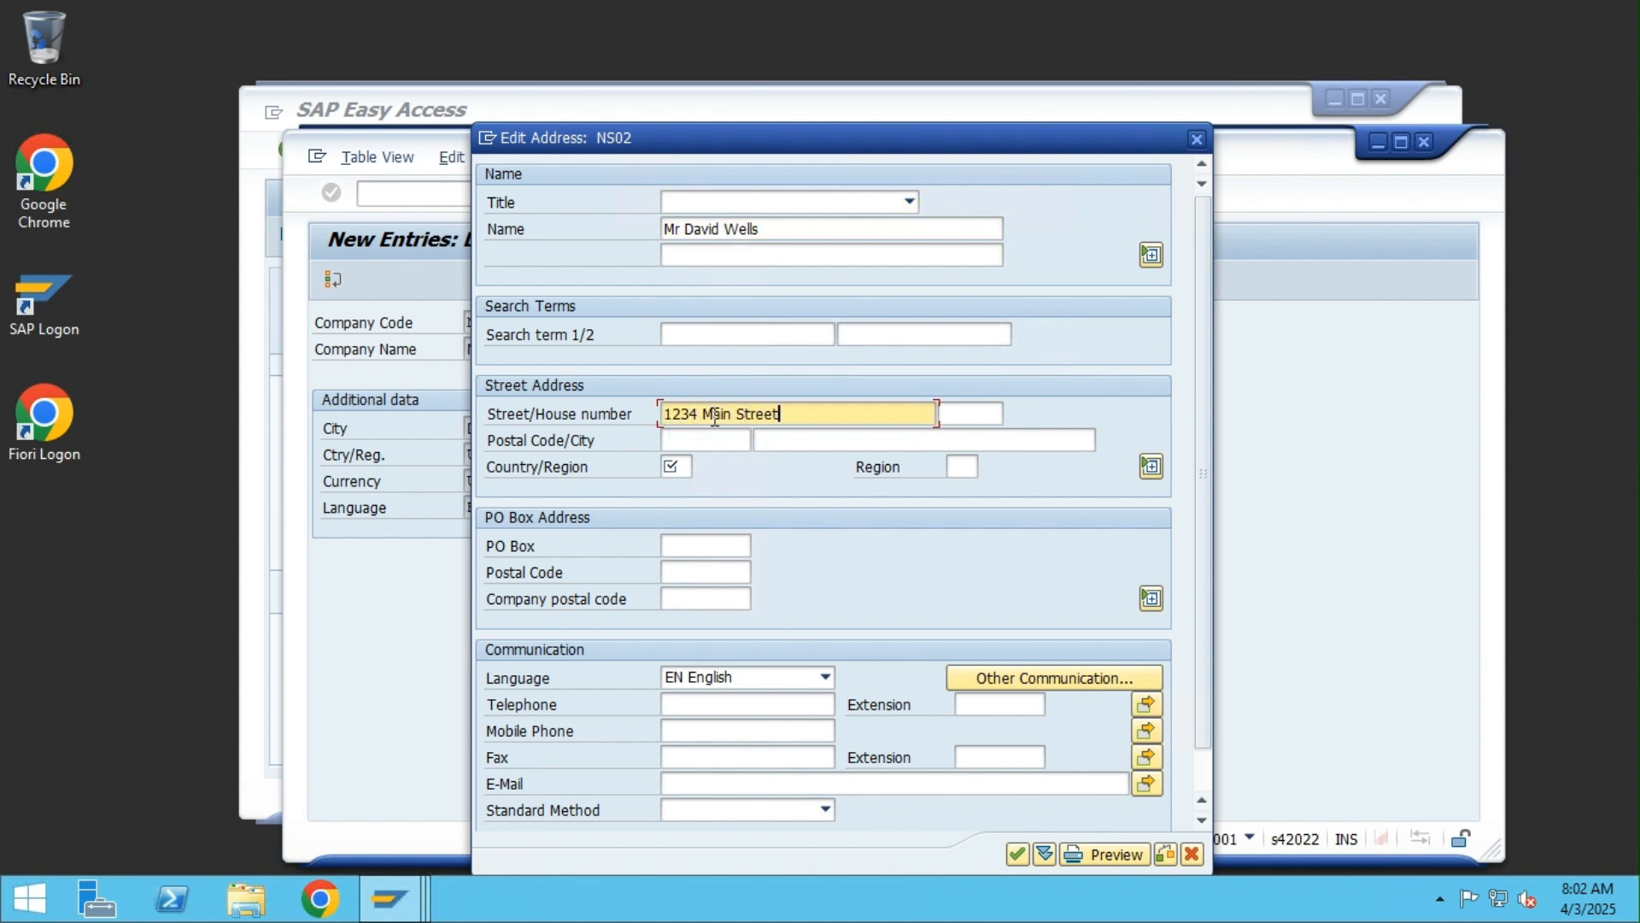
pyautogui.press('Tab')
pyautogui.press('Tab')
pyautogui.write('78345')
pyautogui.press('Tab')
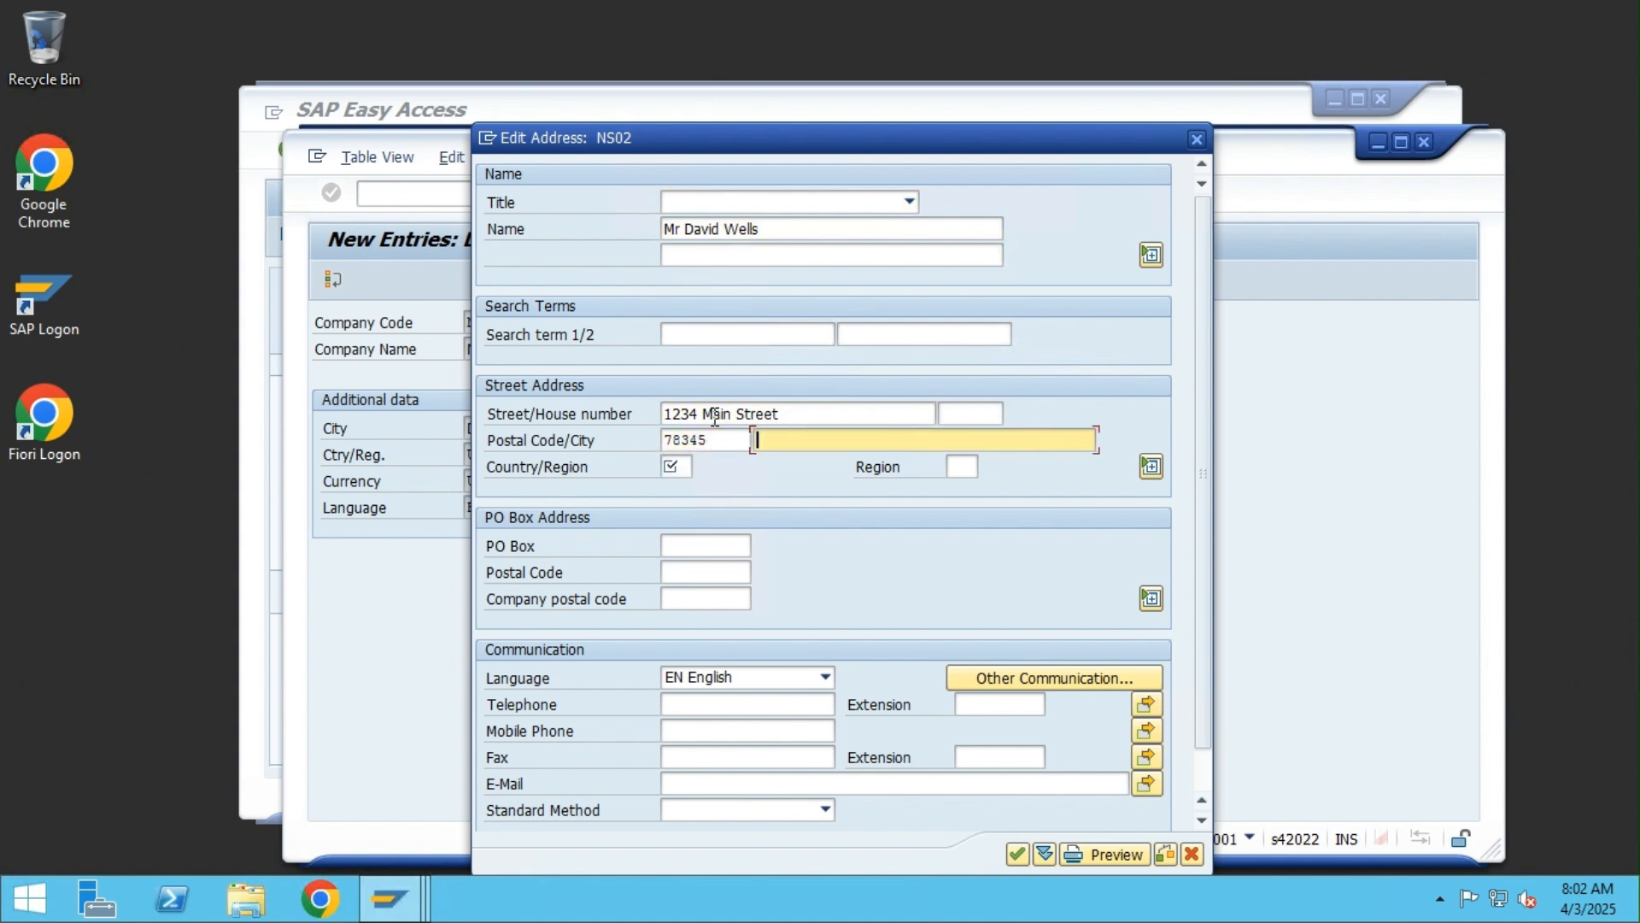
pyautogui.write('Dallas')
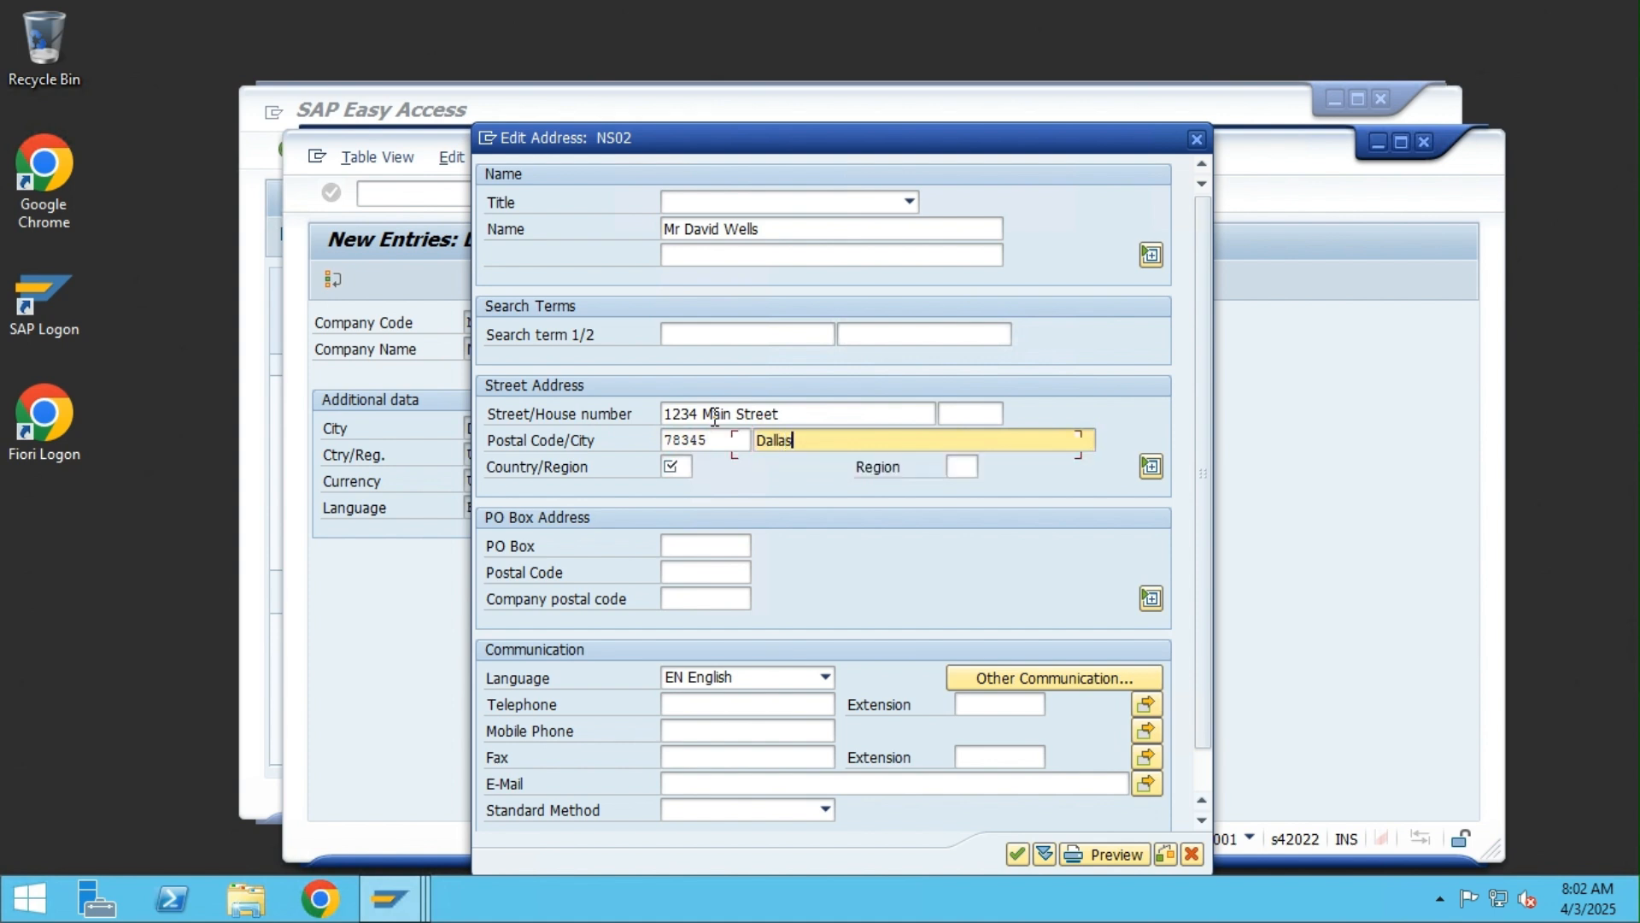
# Set the address country to US and the region to TX, and confirm the address
pyautogui.press('Tab')
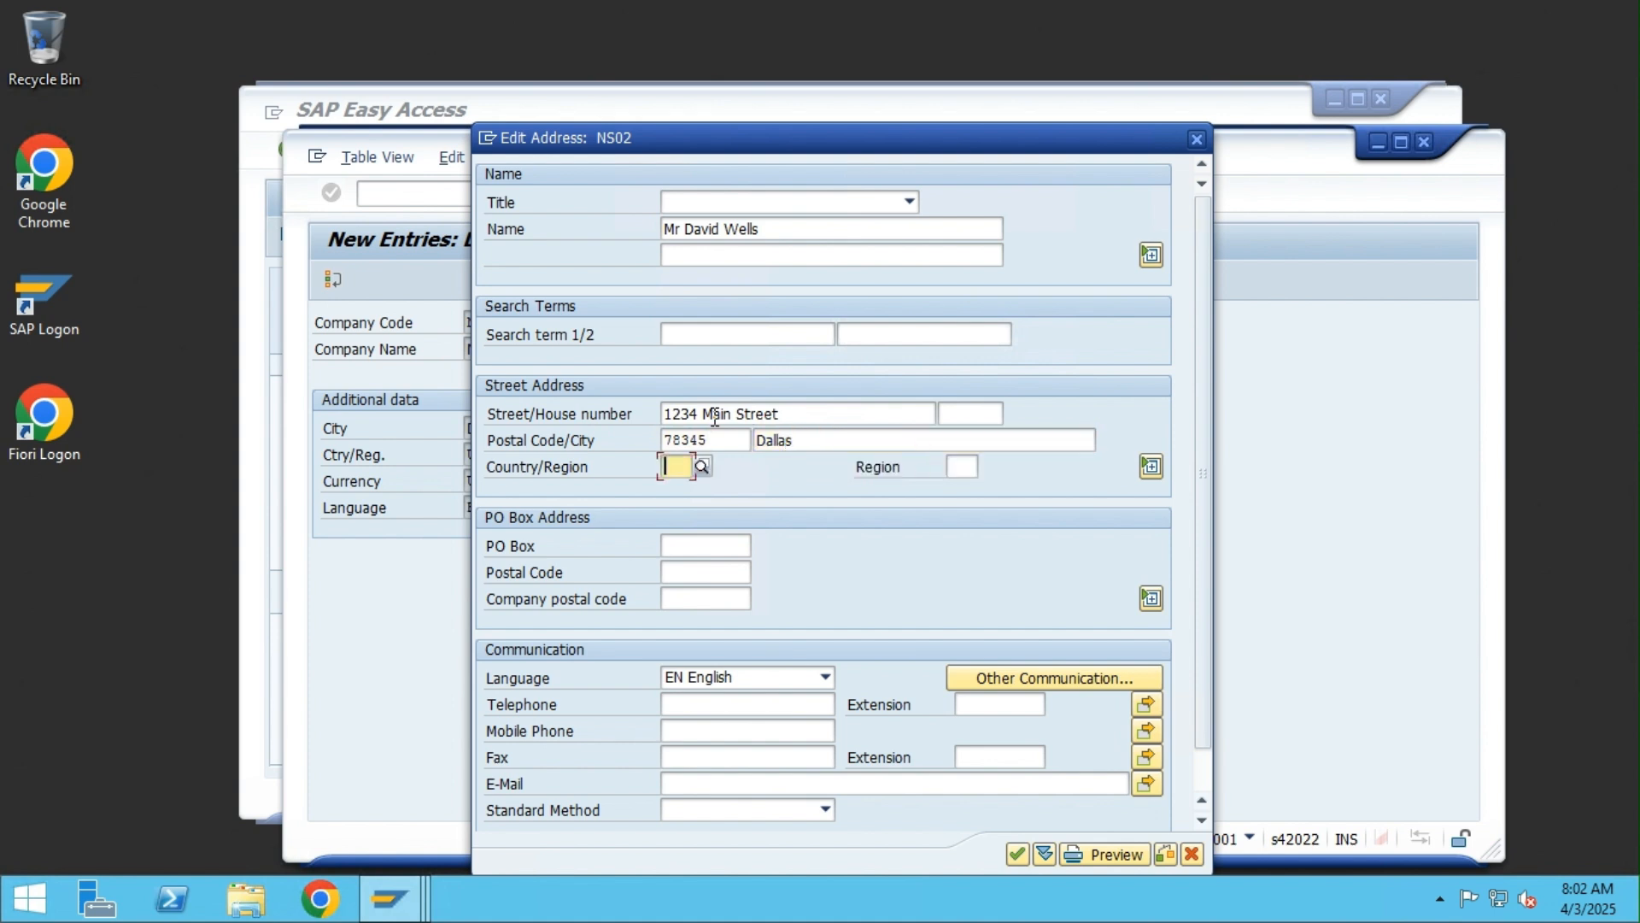
pyautogui.write('US')
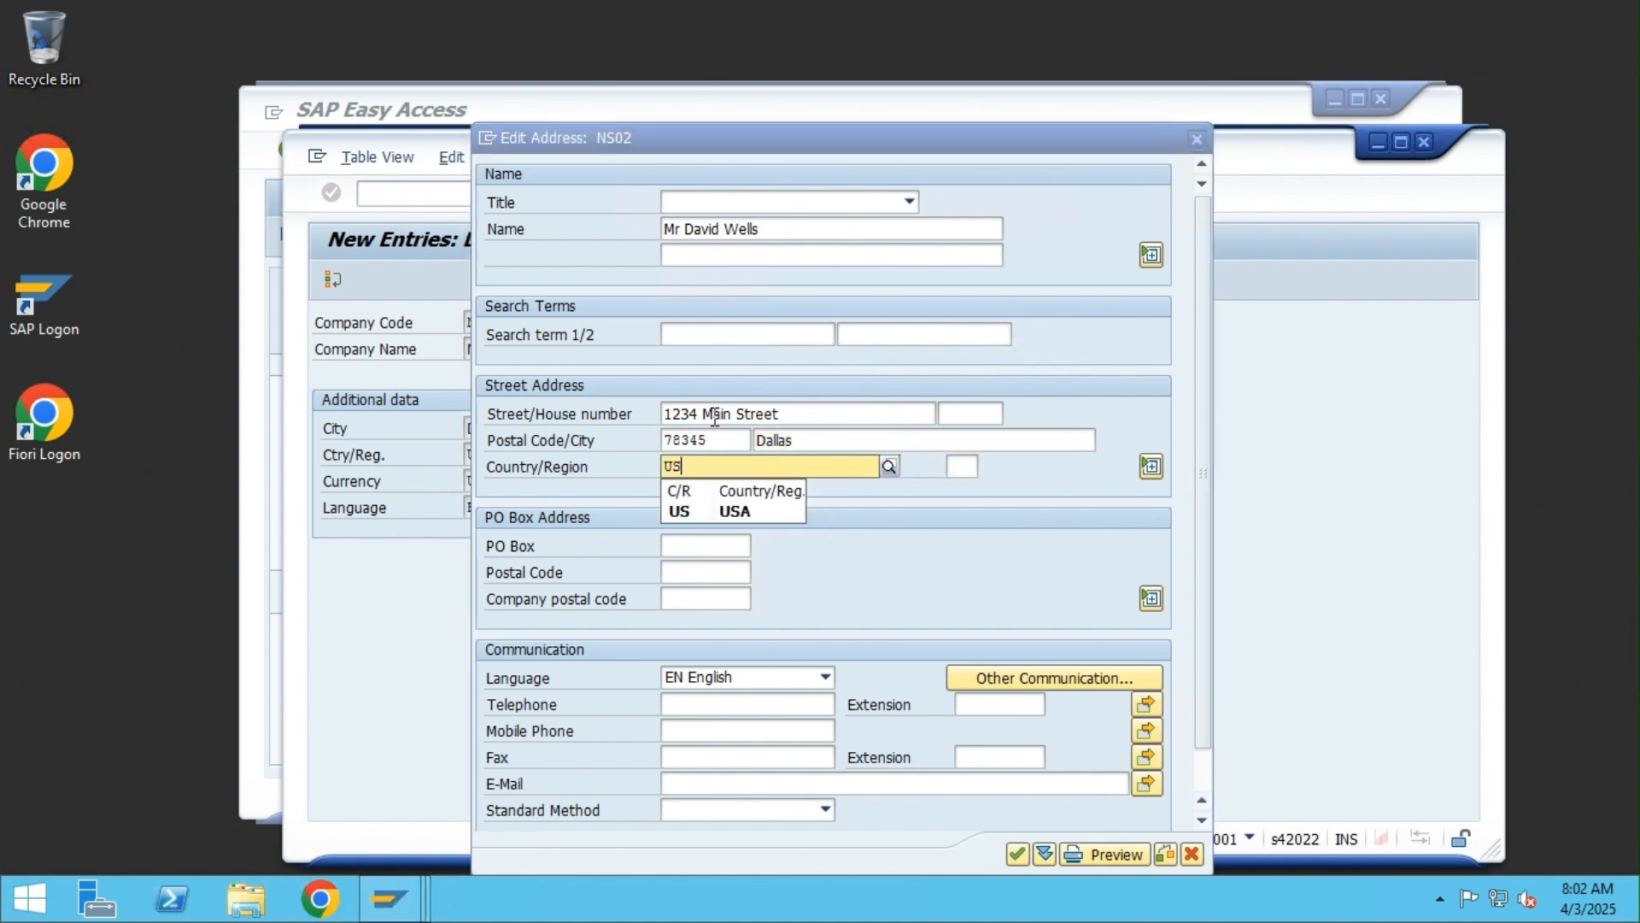
pyautogui.press('Down')
pyautogui.press('Return')
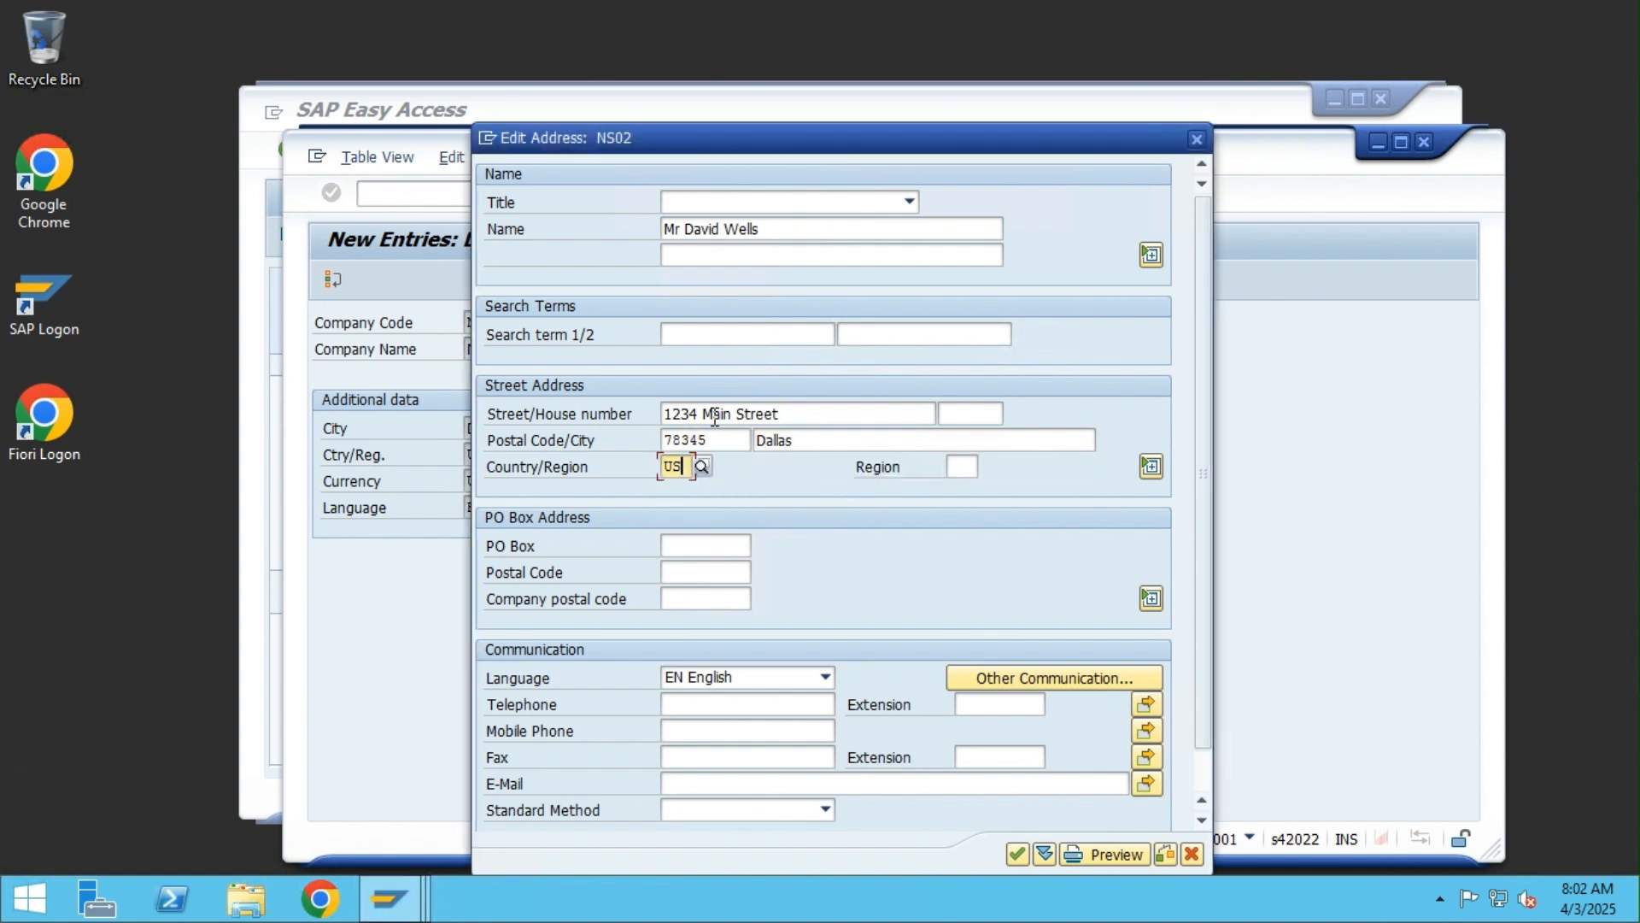
pyautogui.press('Tab')
pyautogui.write('TX')
pyautogui.press('Return')
pyautogui.click(1018, 855)
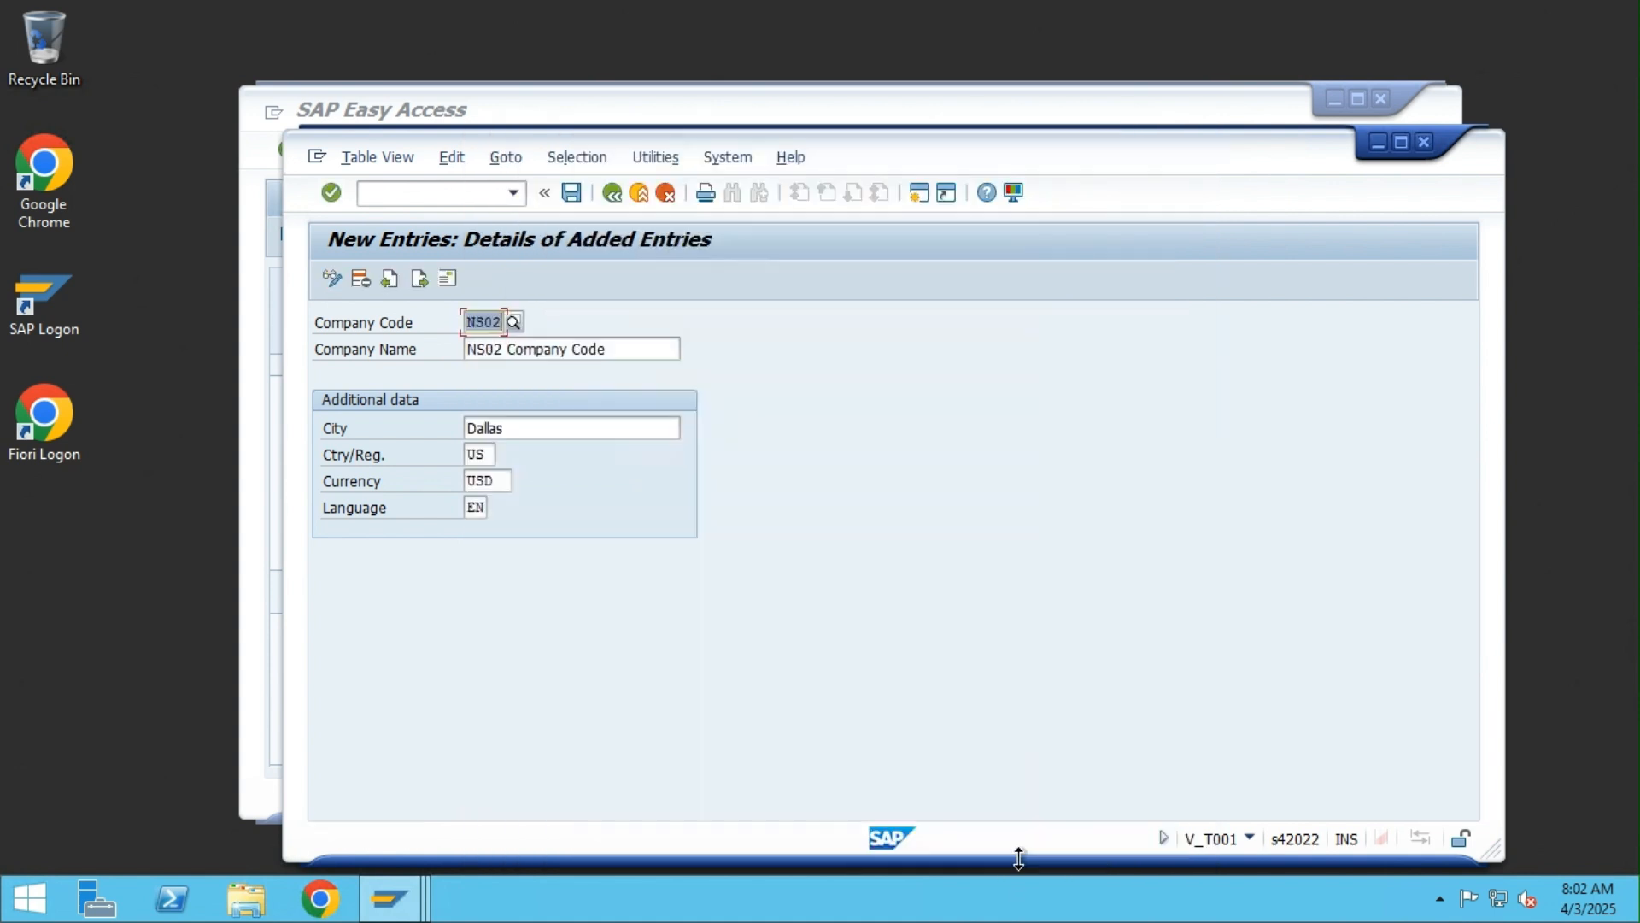
# Save company code NS02 with its address under the proposed customizing request and return to the IMG structure
pyautogui.click(571, 197)
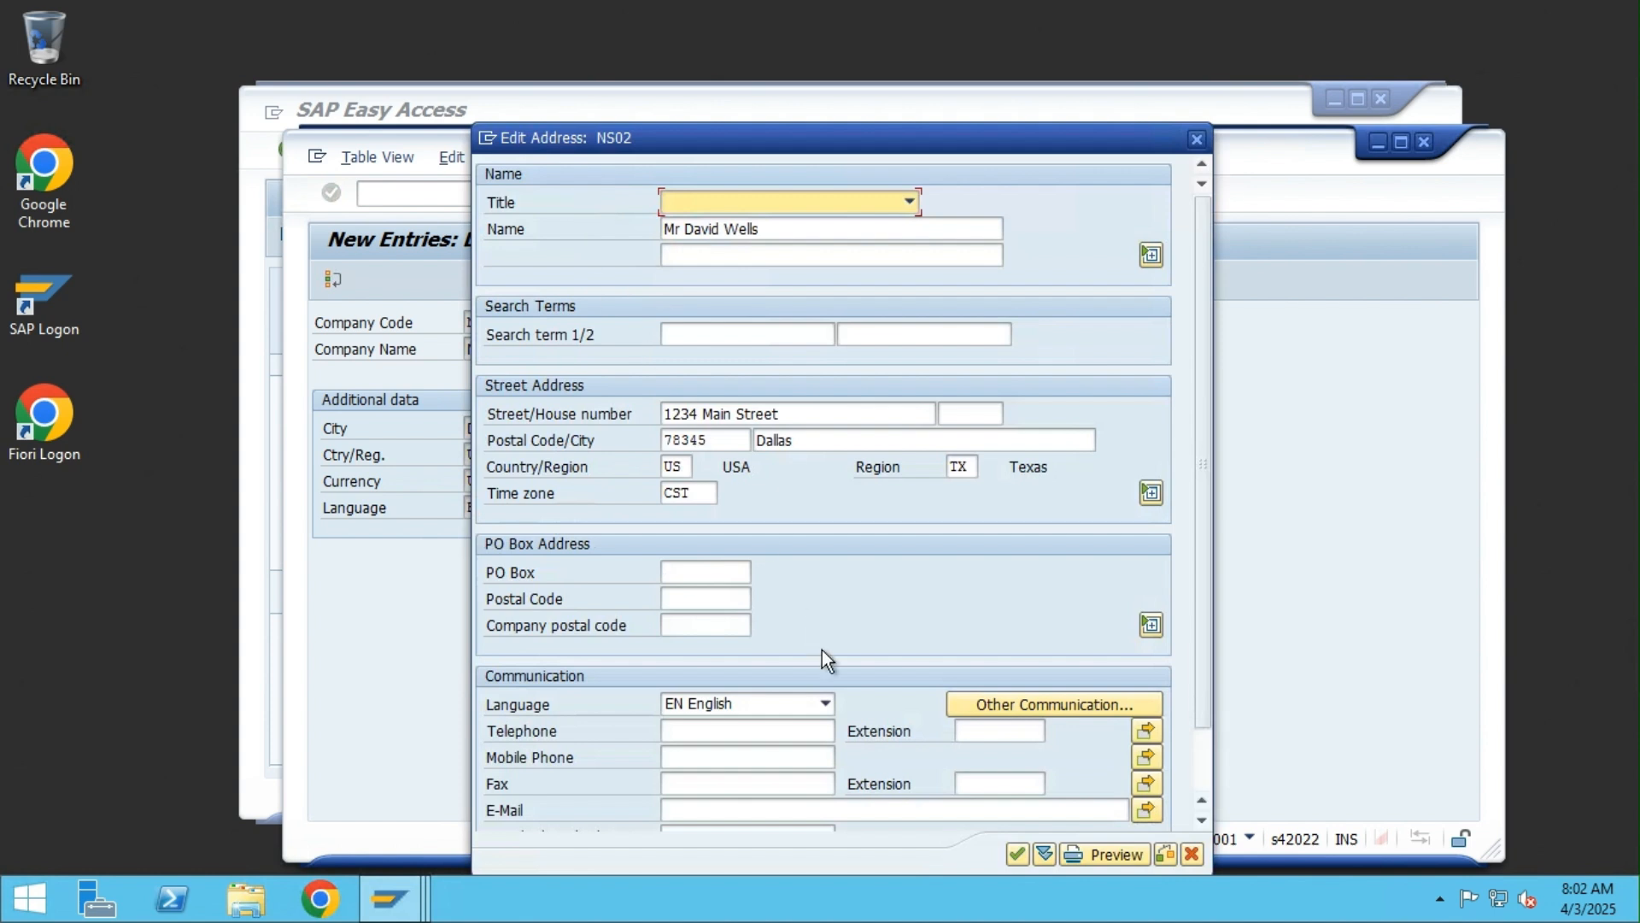
pyautogui.click(1016, 854)
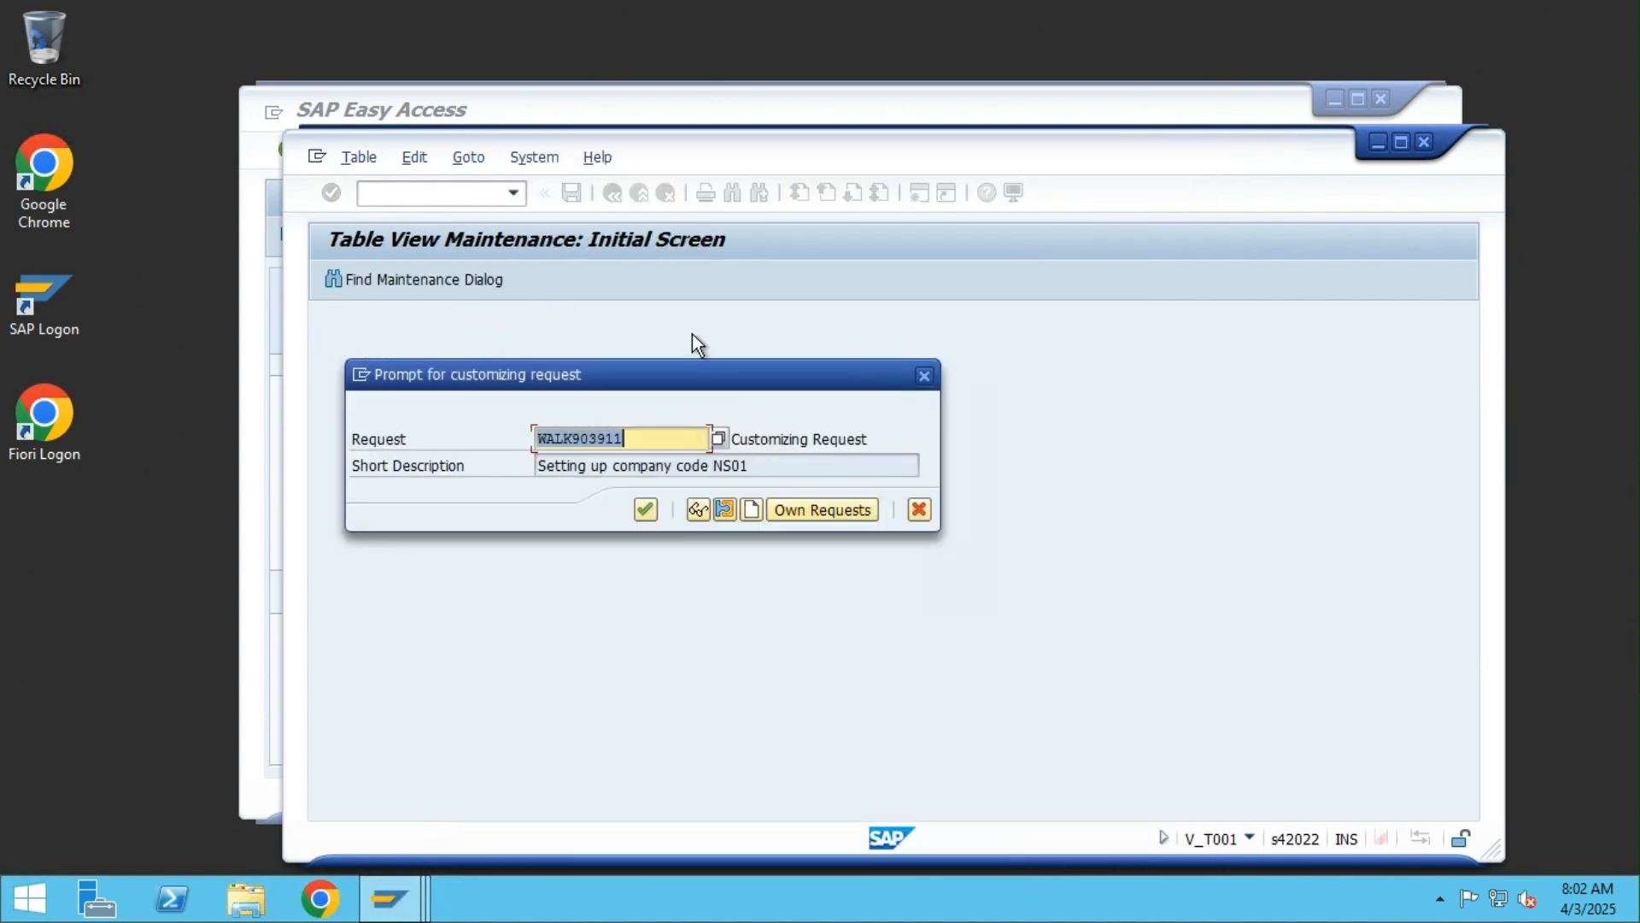
pyautogui.click(647, 511)
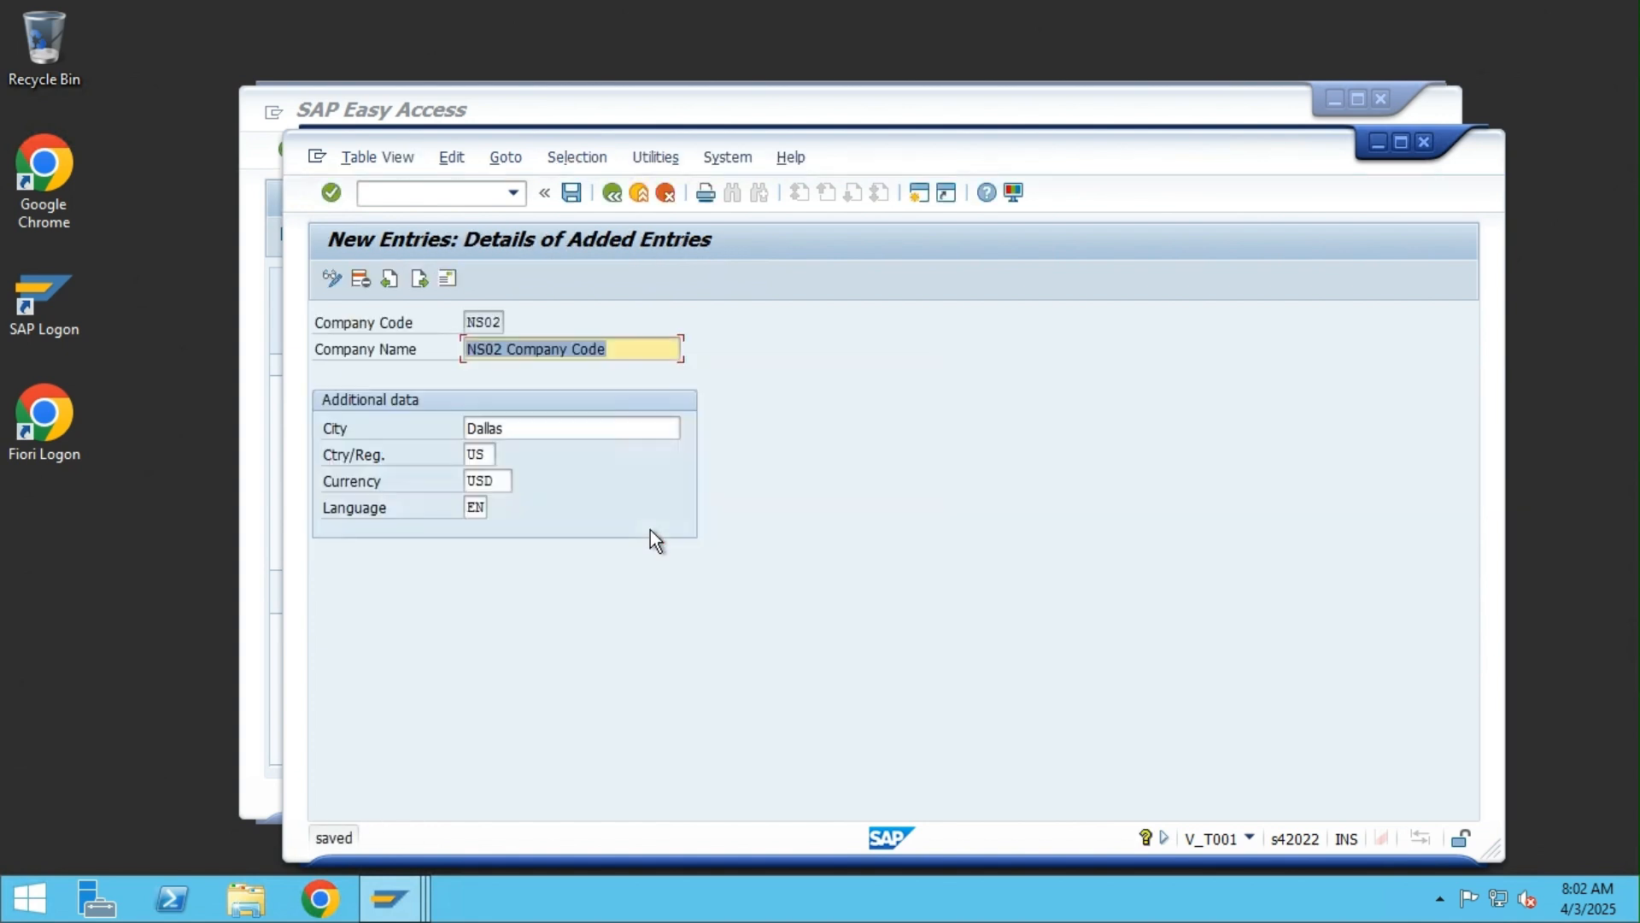
pyautogui.click(643, 200)
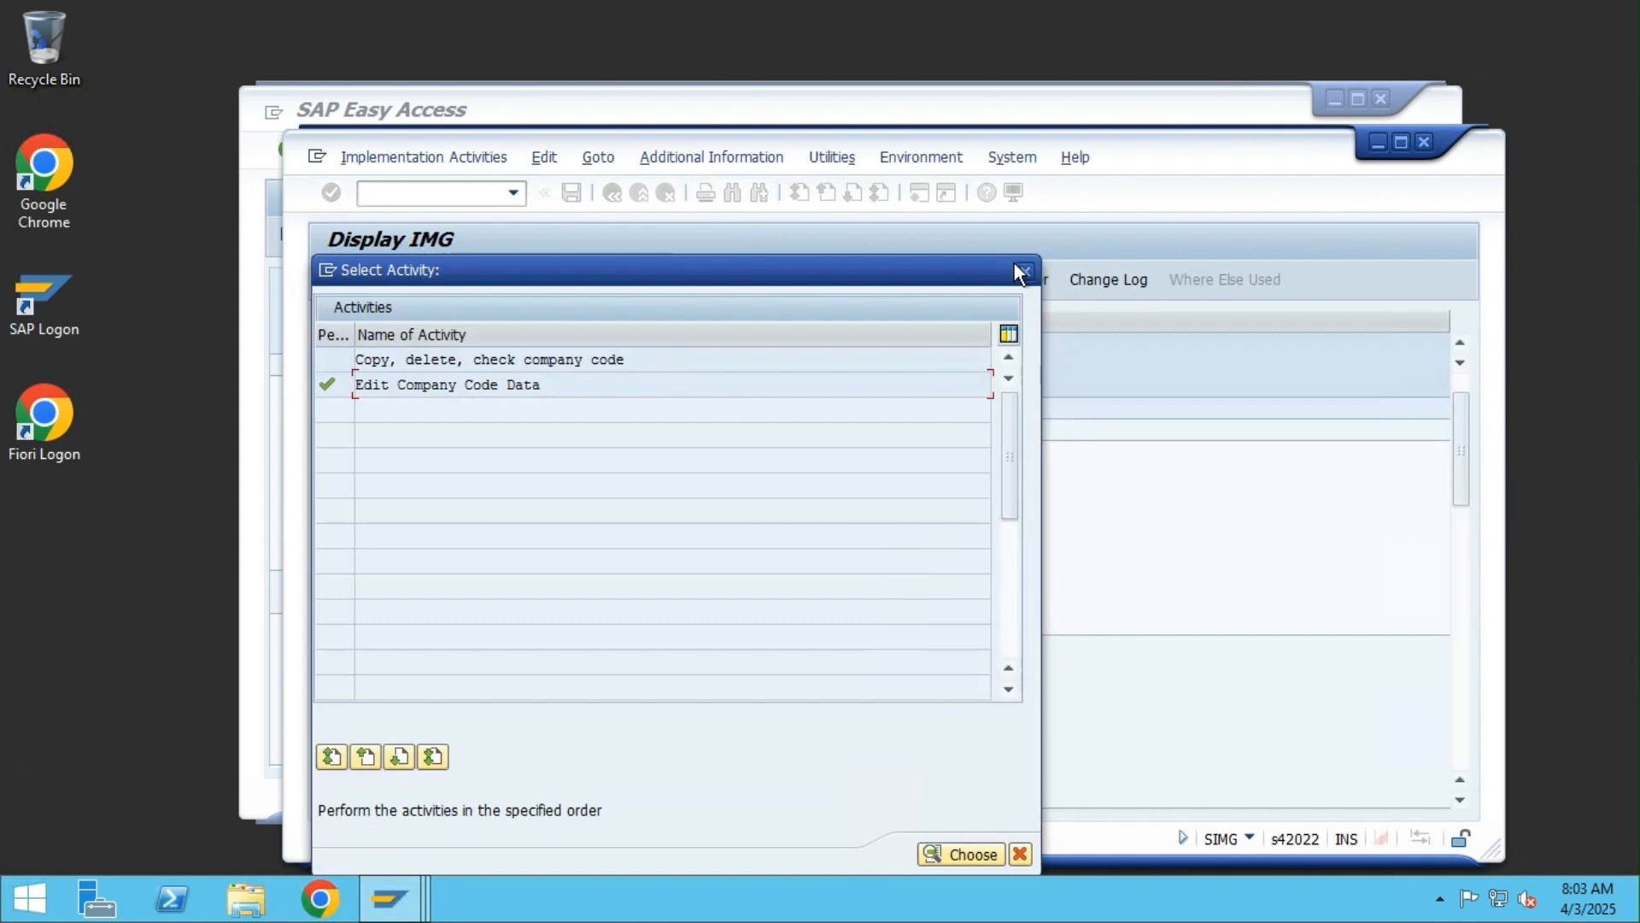
pyautogui.click(1023, 270)
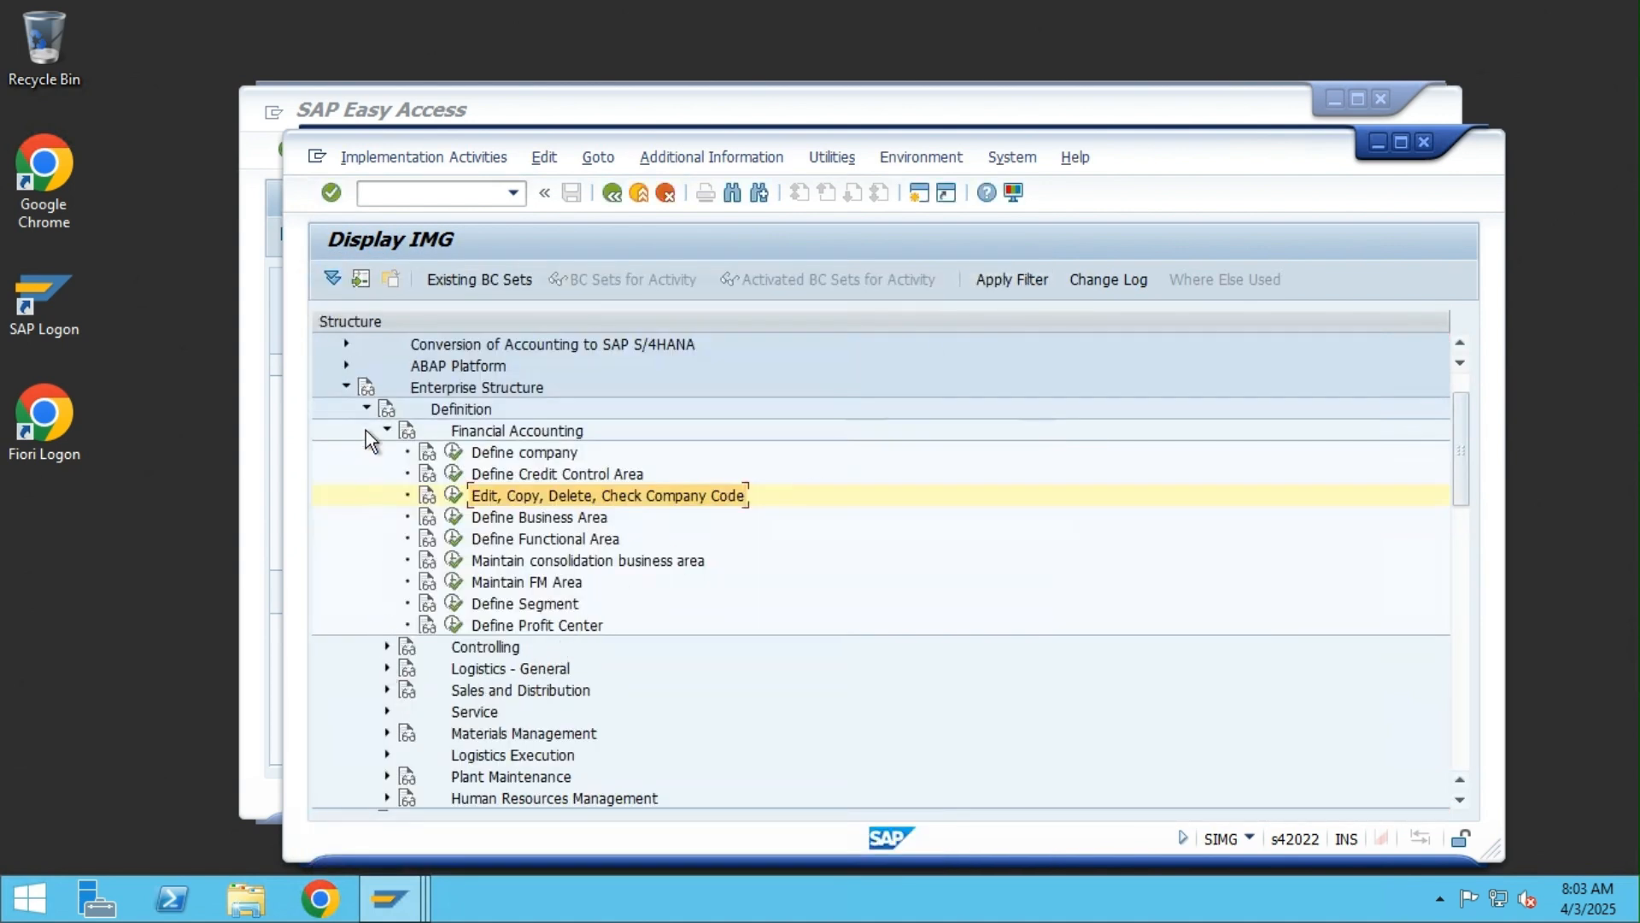
# Open the Assign company code to company activity under Enterprise Structure, Assignment, Financial Accounting
pyautogui.click(367, 408)
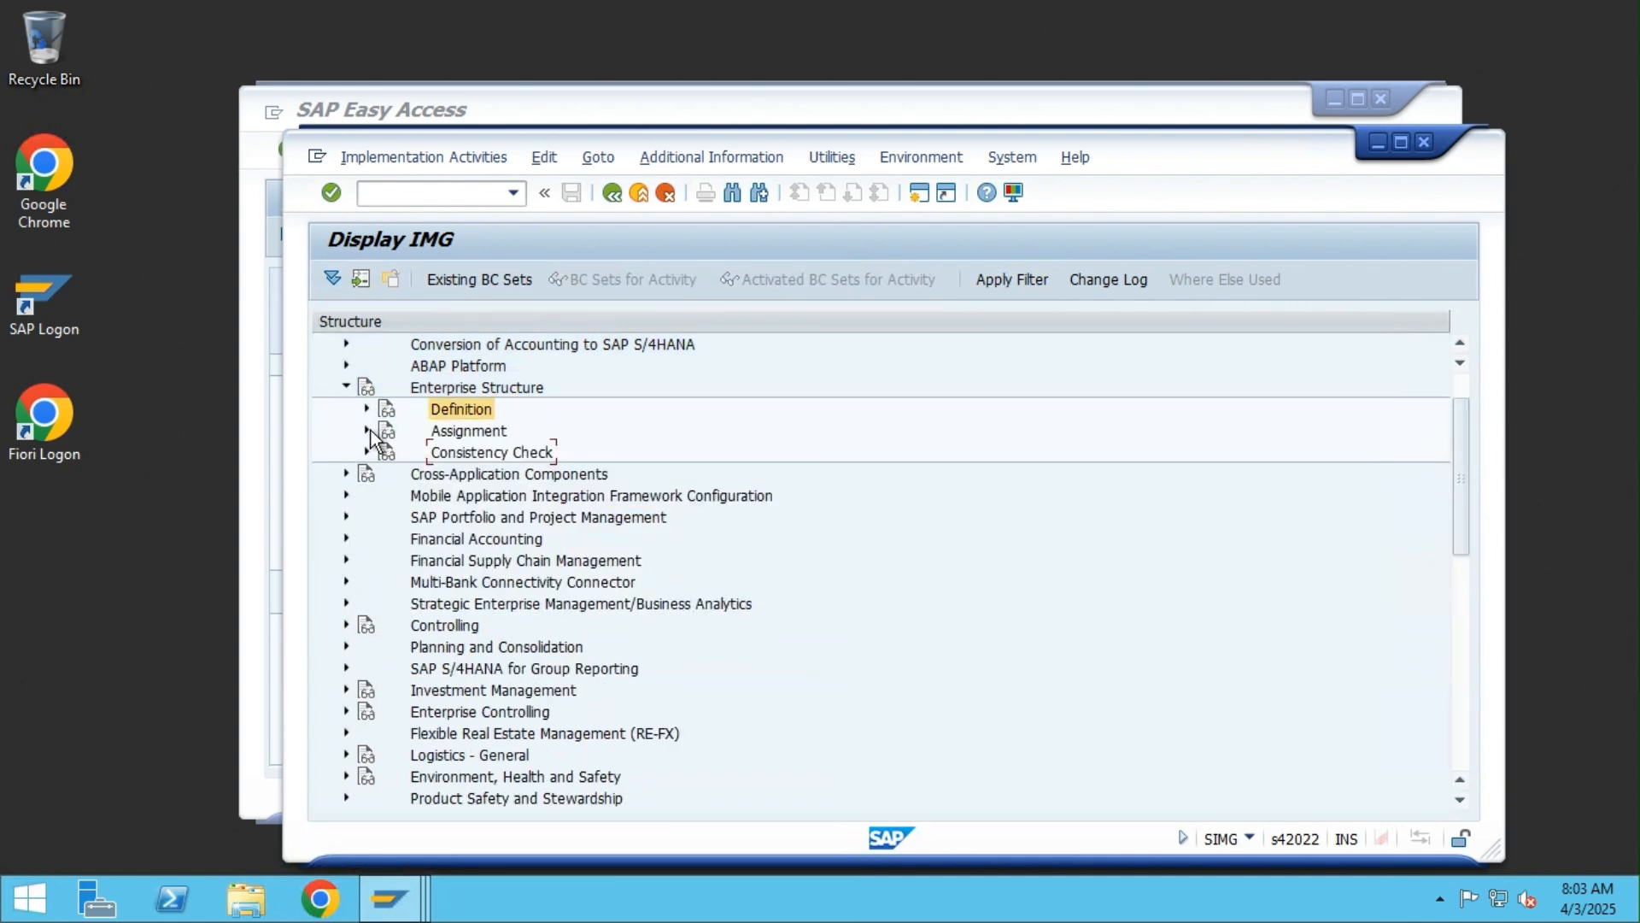
pyautogui.click(368, 429)
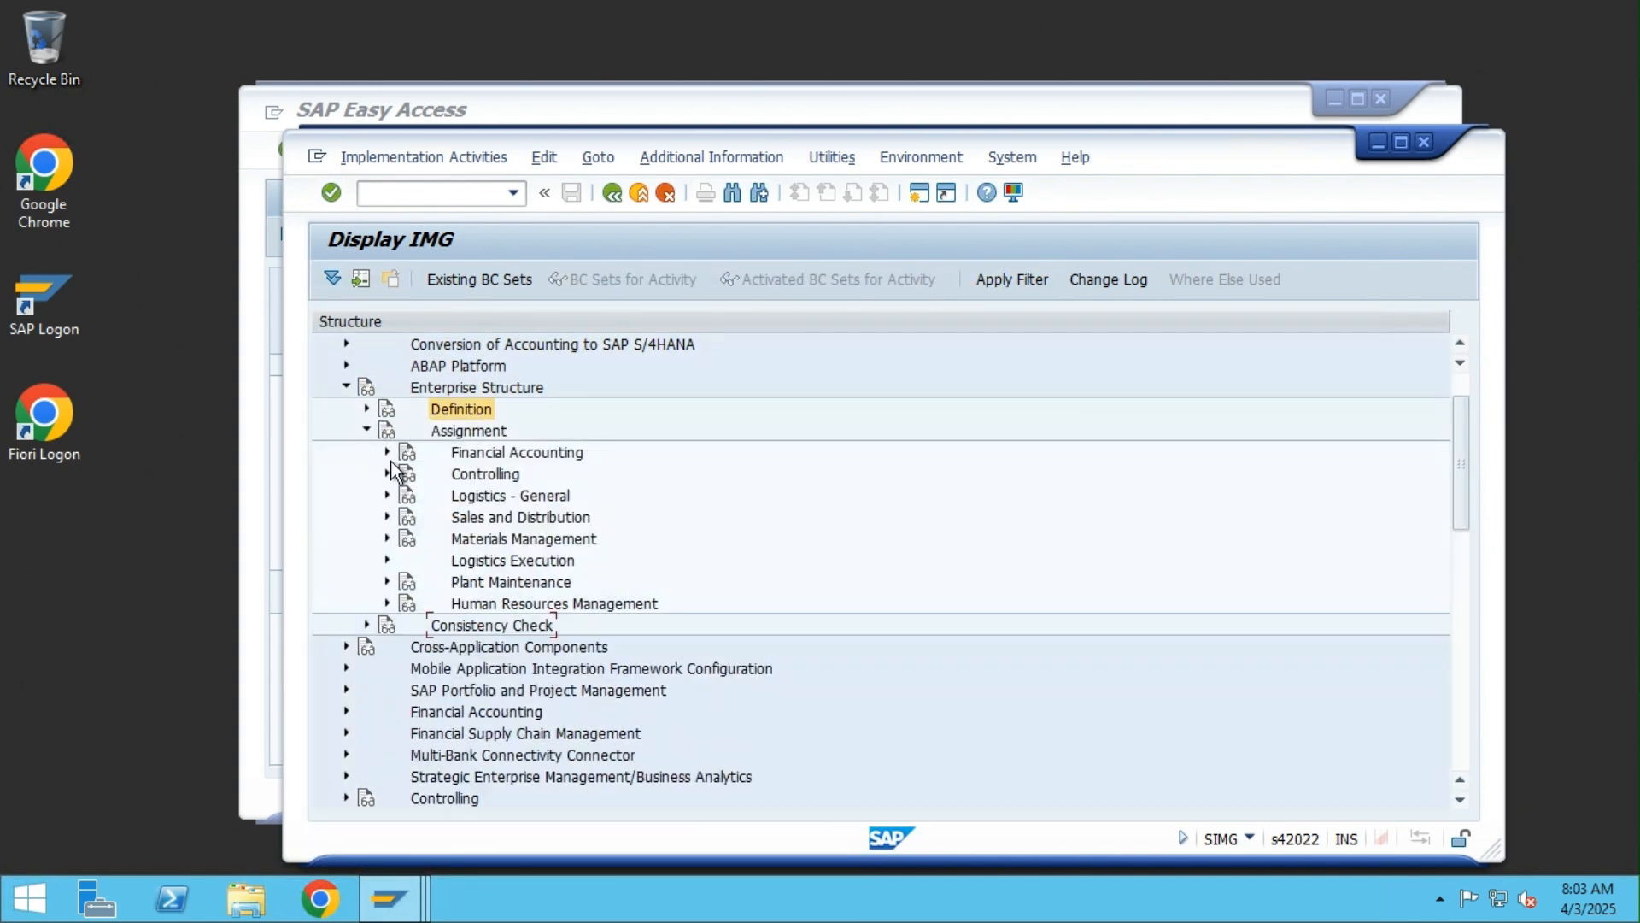
pyautogui.click(388, 452)
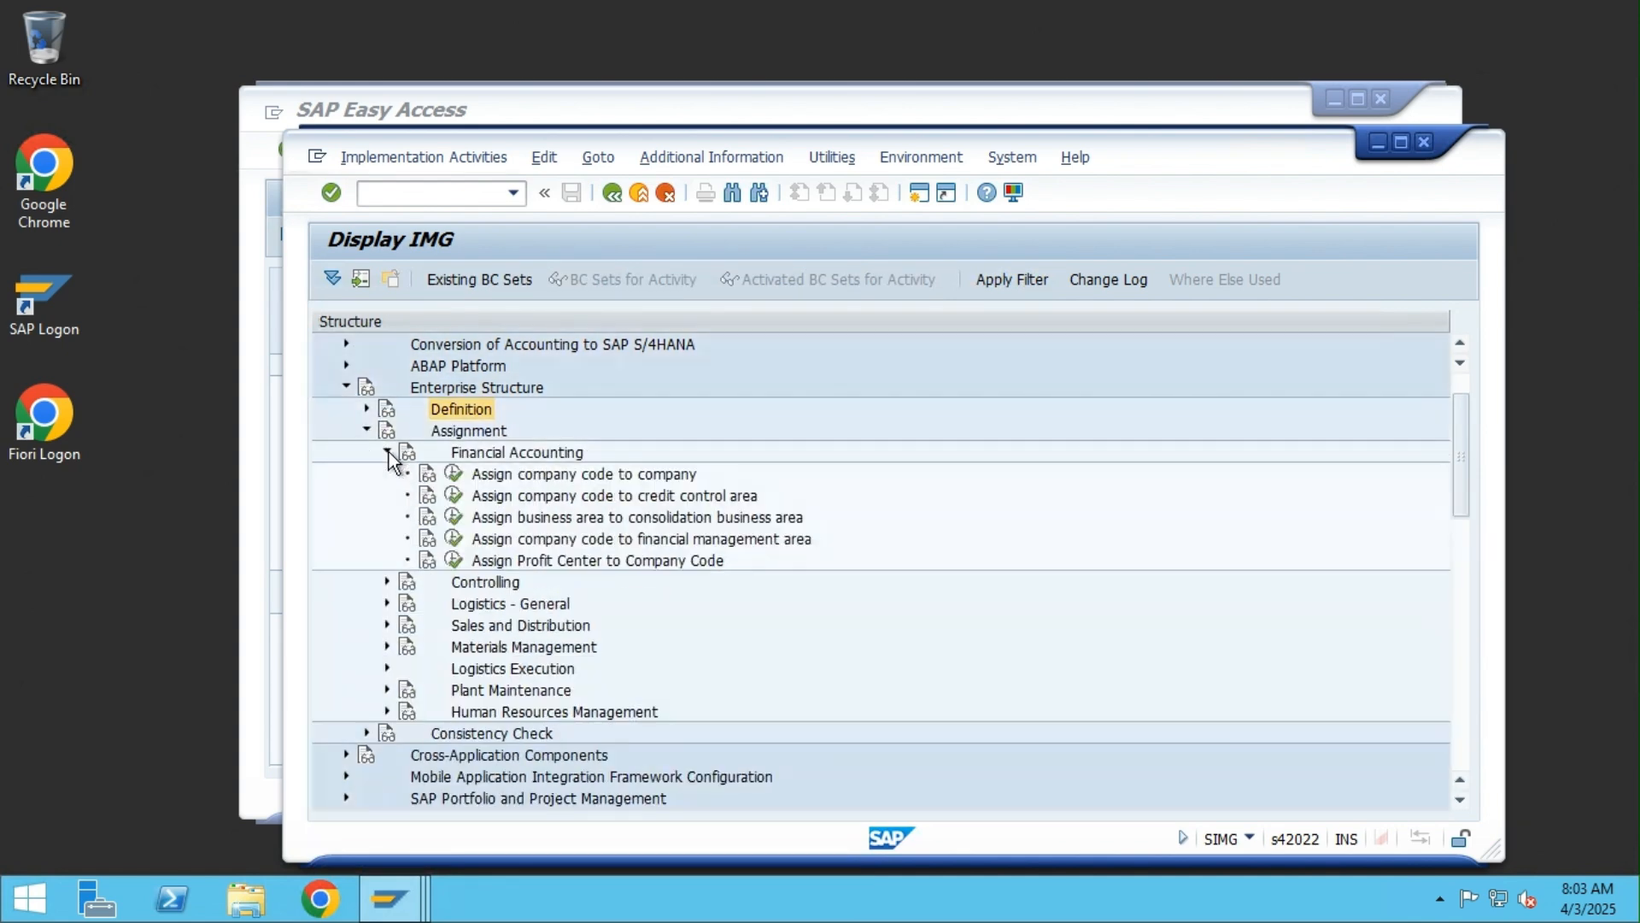
pyautogui.click(454, 474)
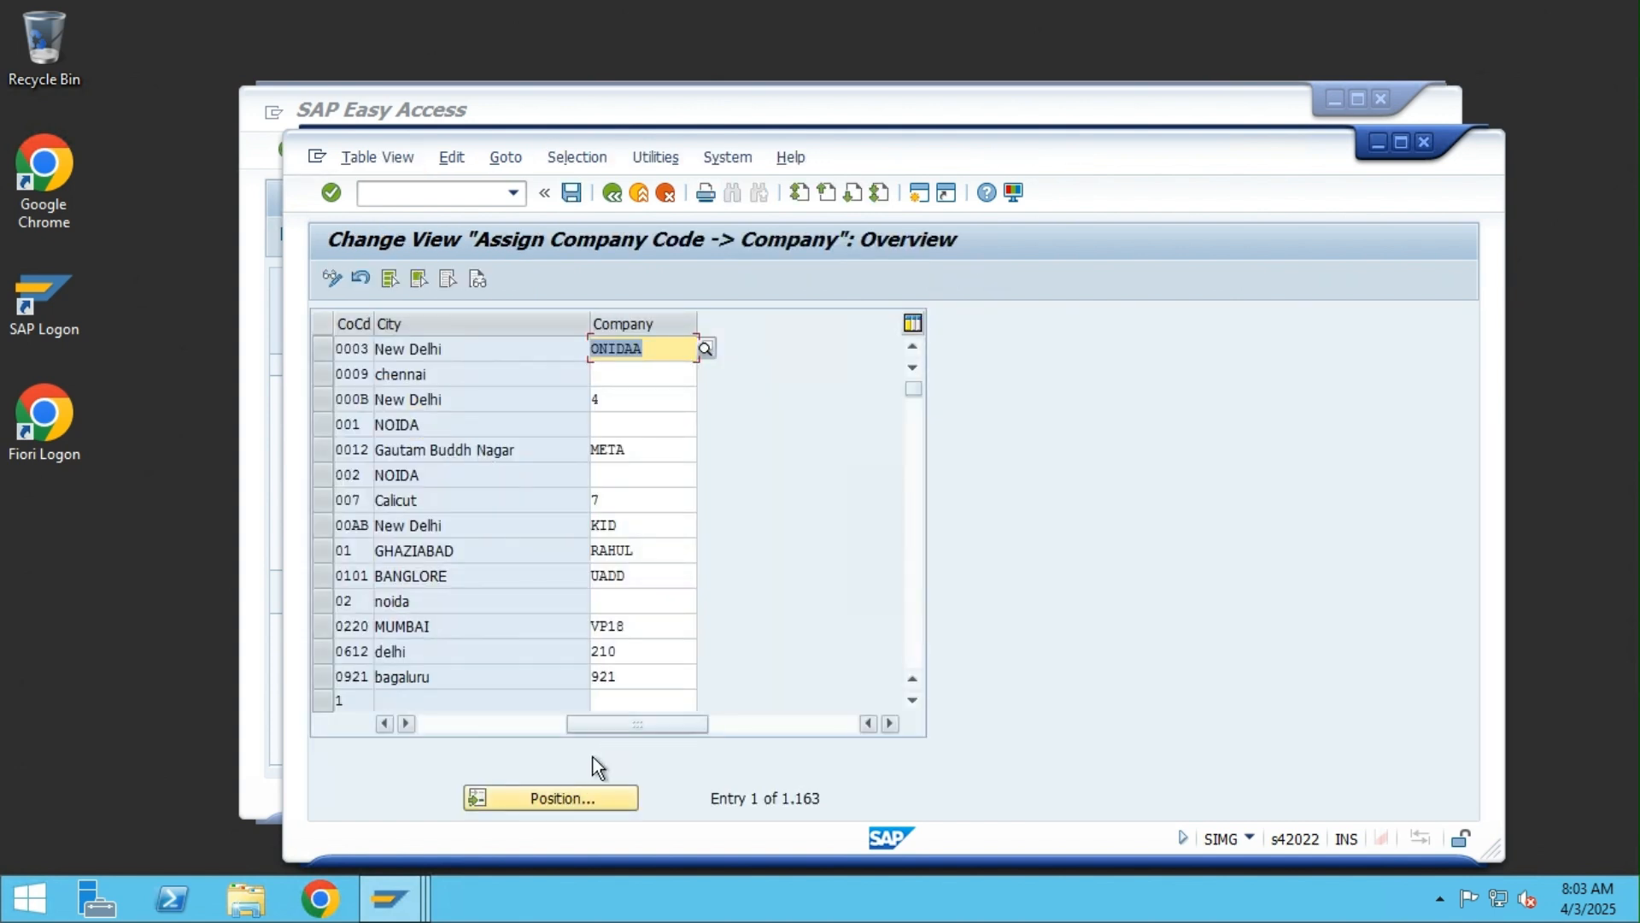
# Position the assignment list at company code NS02 and assign it to company NSCO
pyautogui.click(548, 796)
pyautogui.write('NS02')
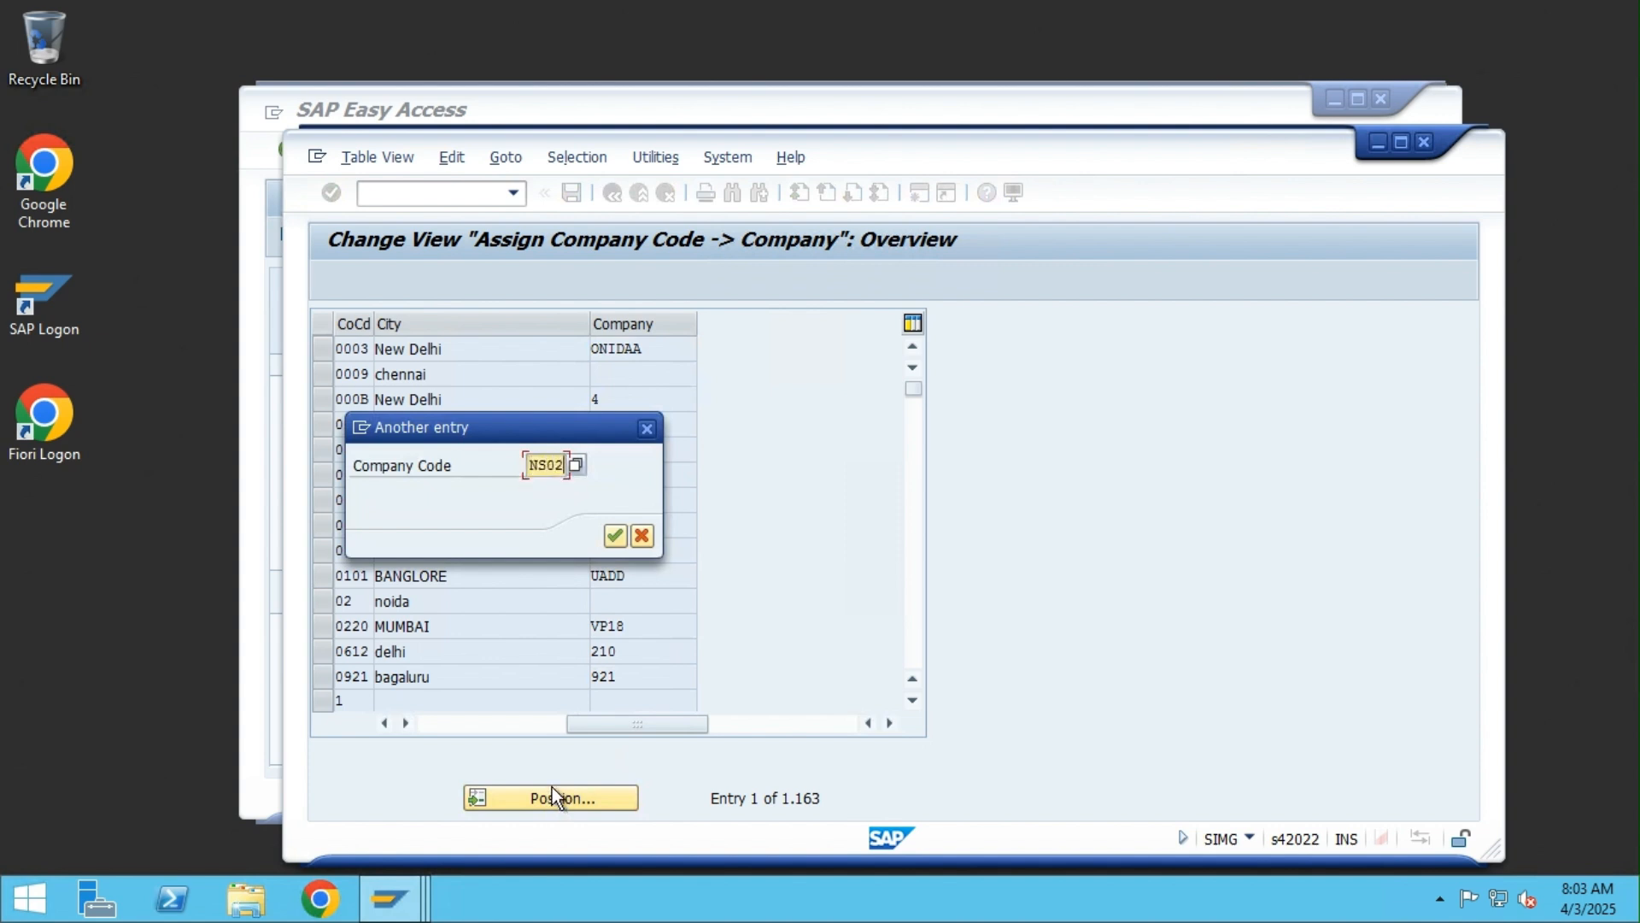
pyautogui.click(613, 538)
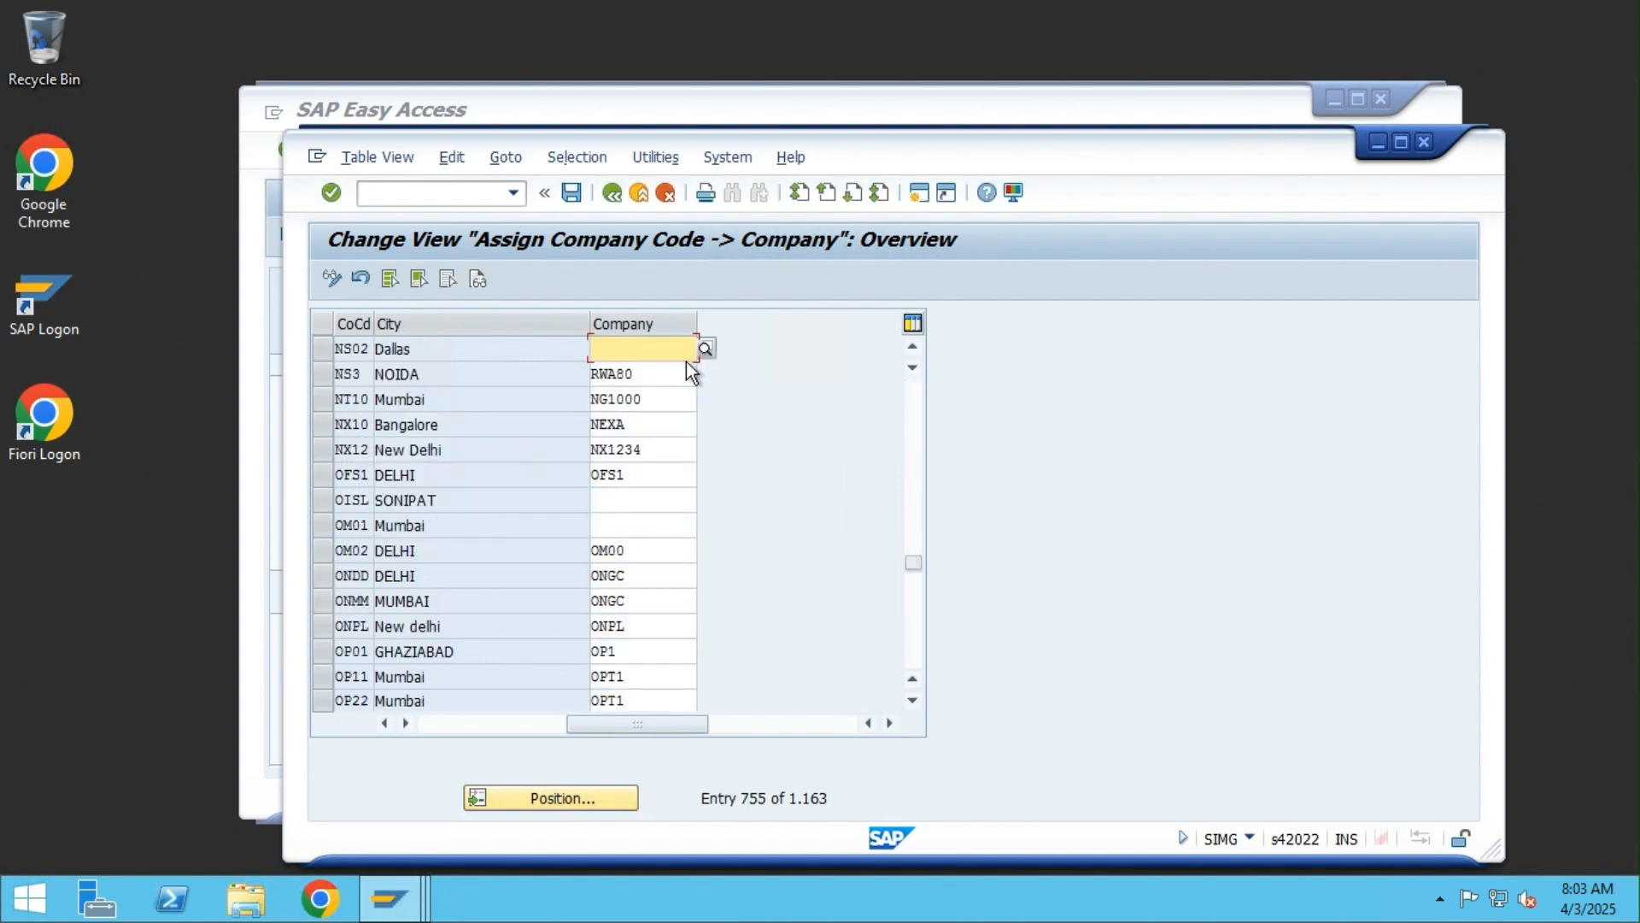
pyautogui.write('NSCO')
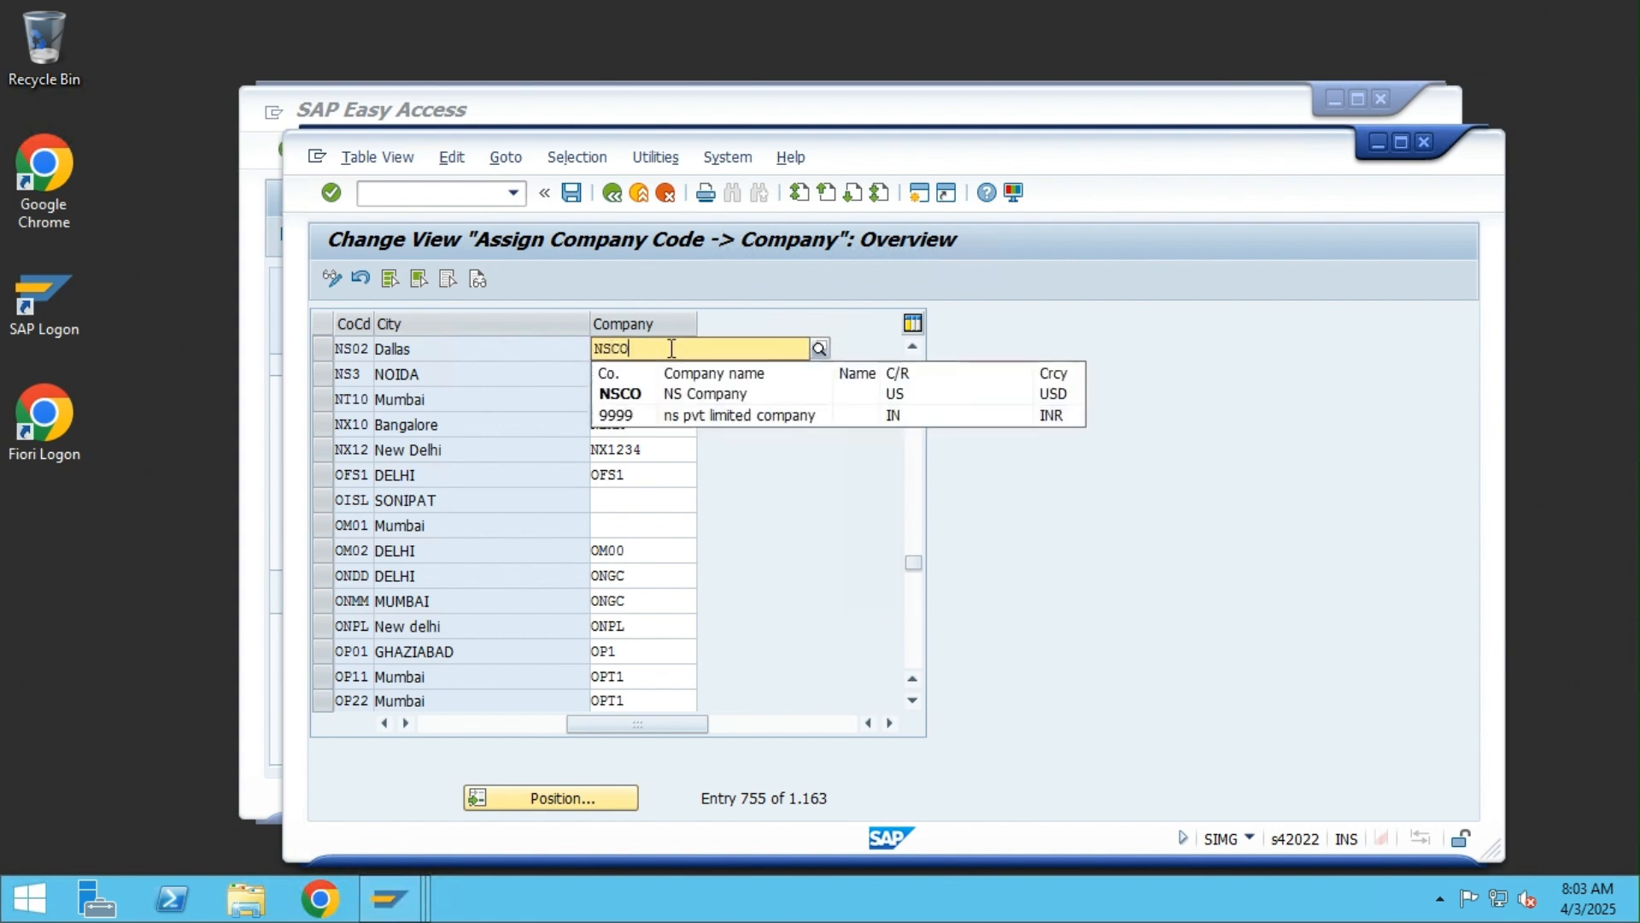
pyautogui.click(653, 393)
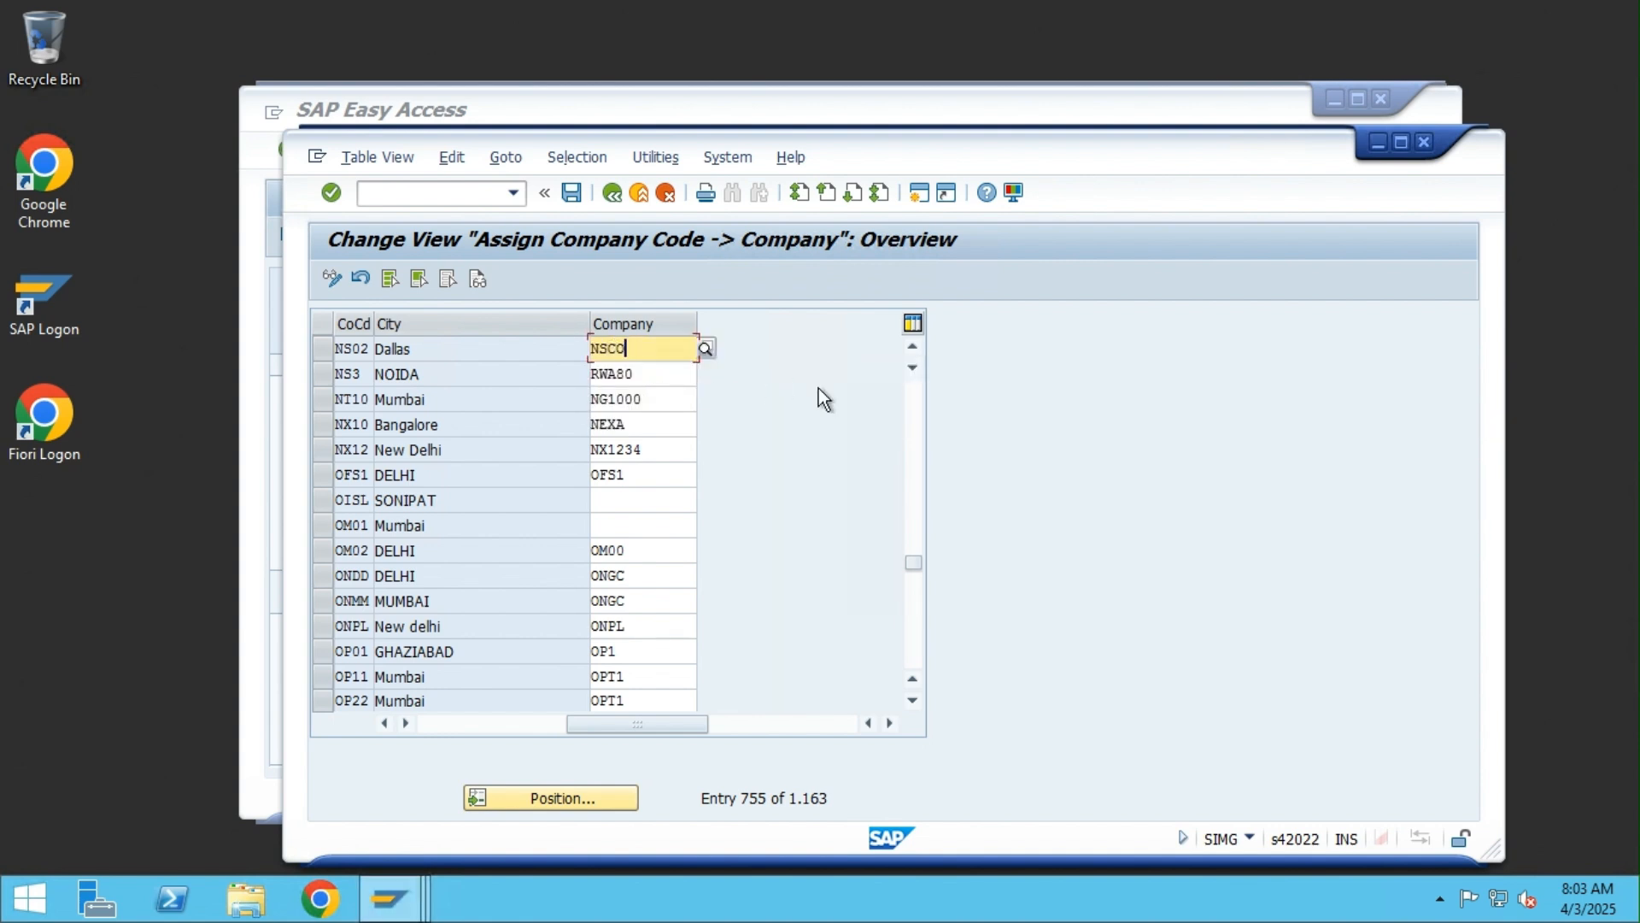
# Assign company code NS01, listed directly above NS02, to company NSCO
pyautogui.click(913, 346)
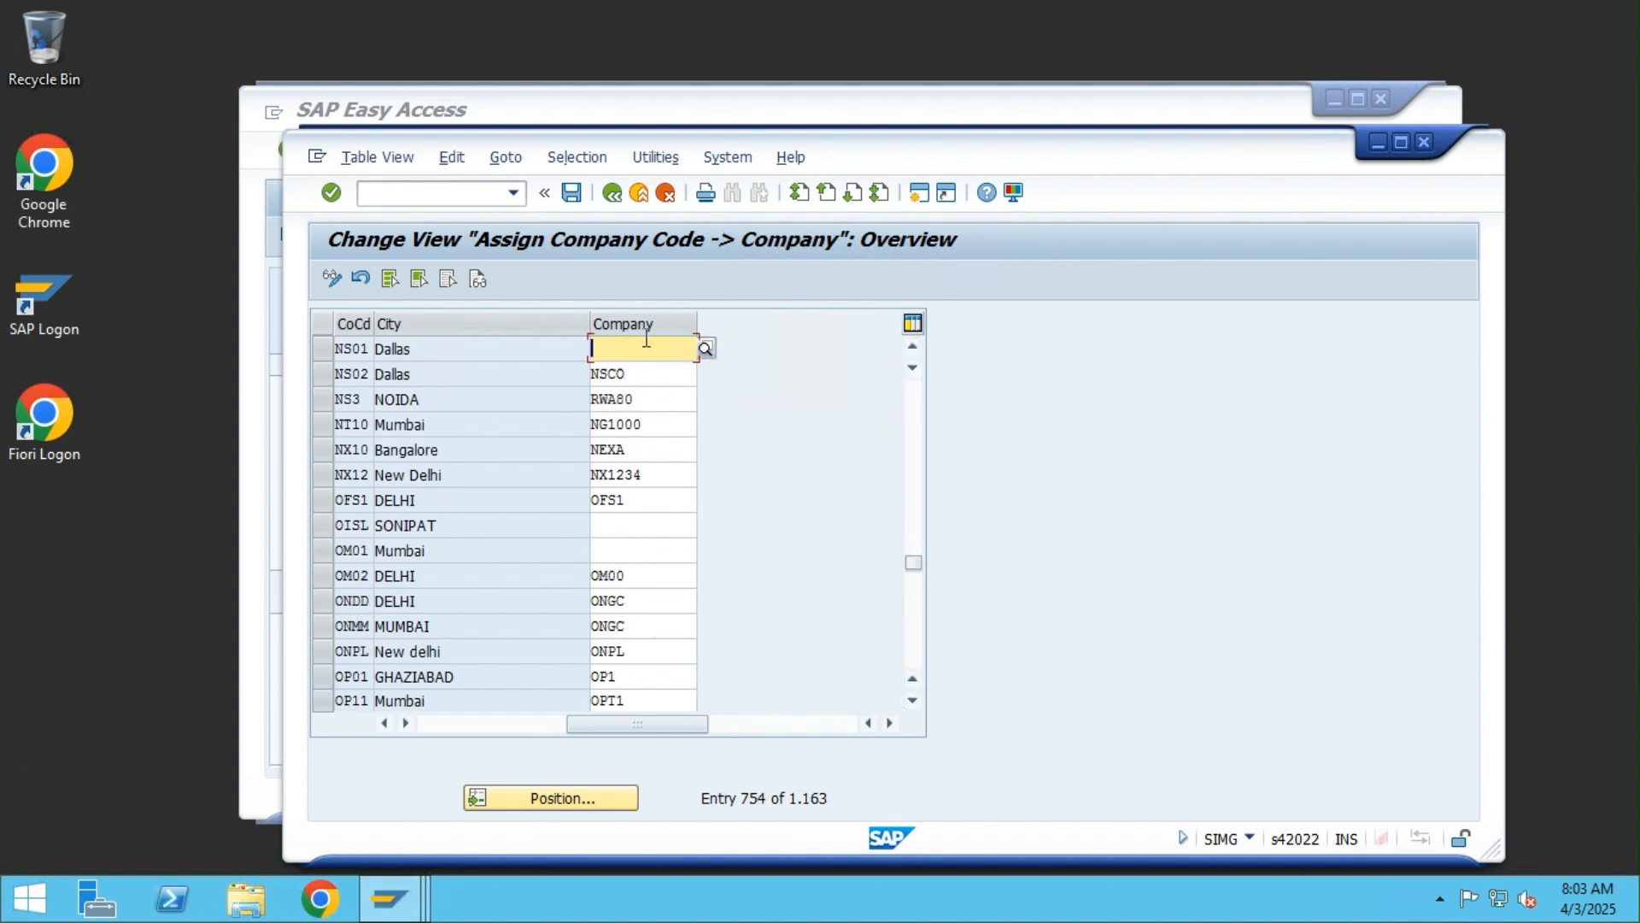
pyautogui.write('NSCO')
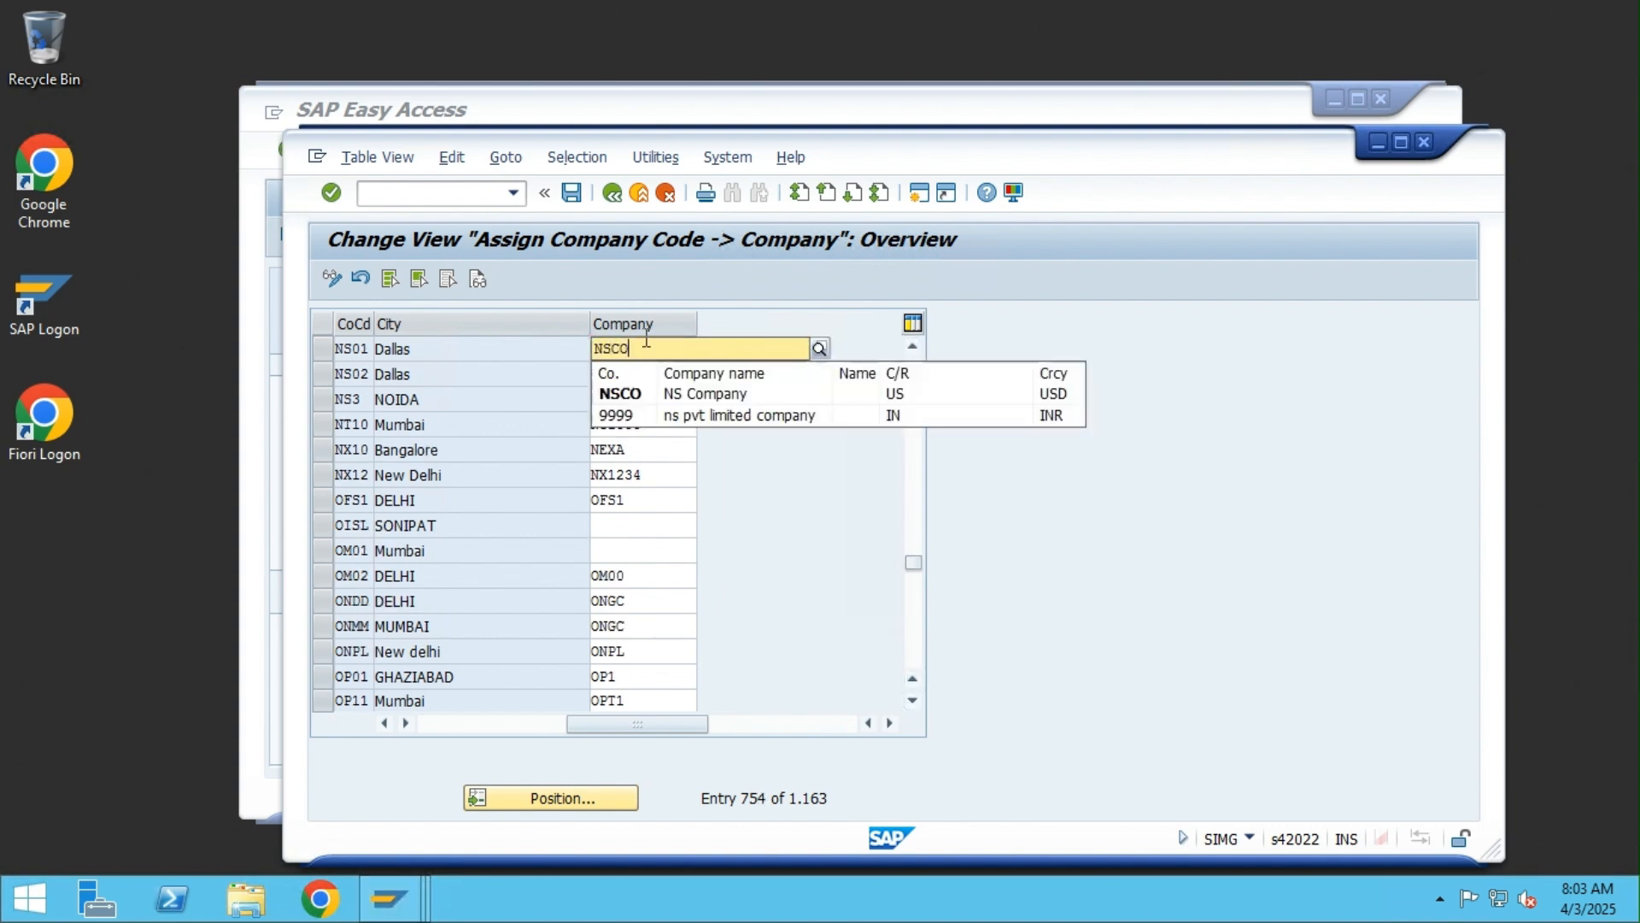
pyautogui.click(648, 393)
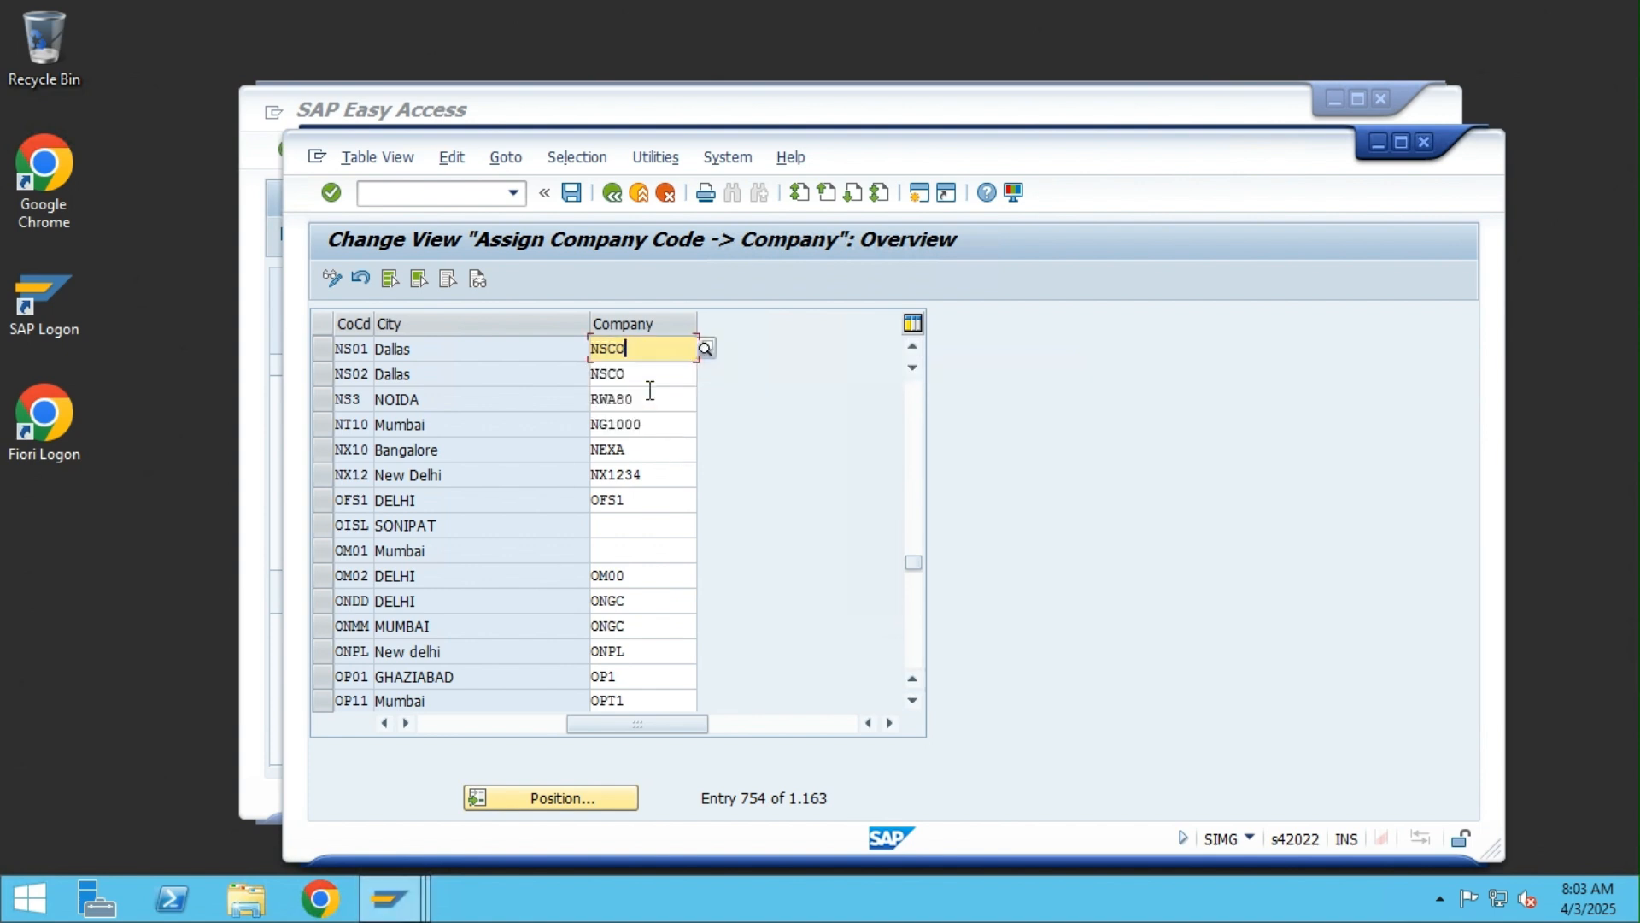
# Save the company code assignments under the proposed customizing request and return to the IMG structure
pyautogui.click(573, 192)
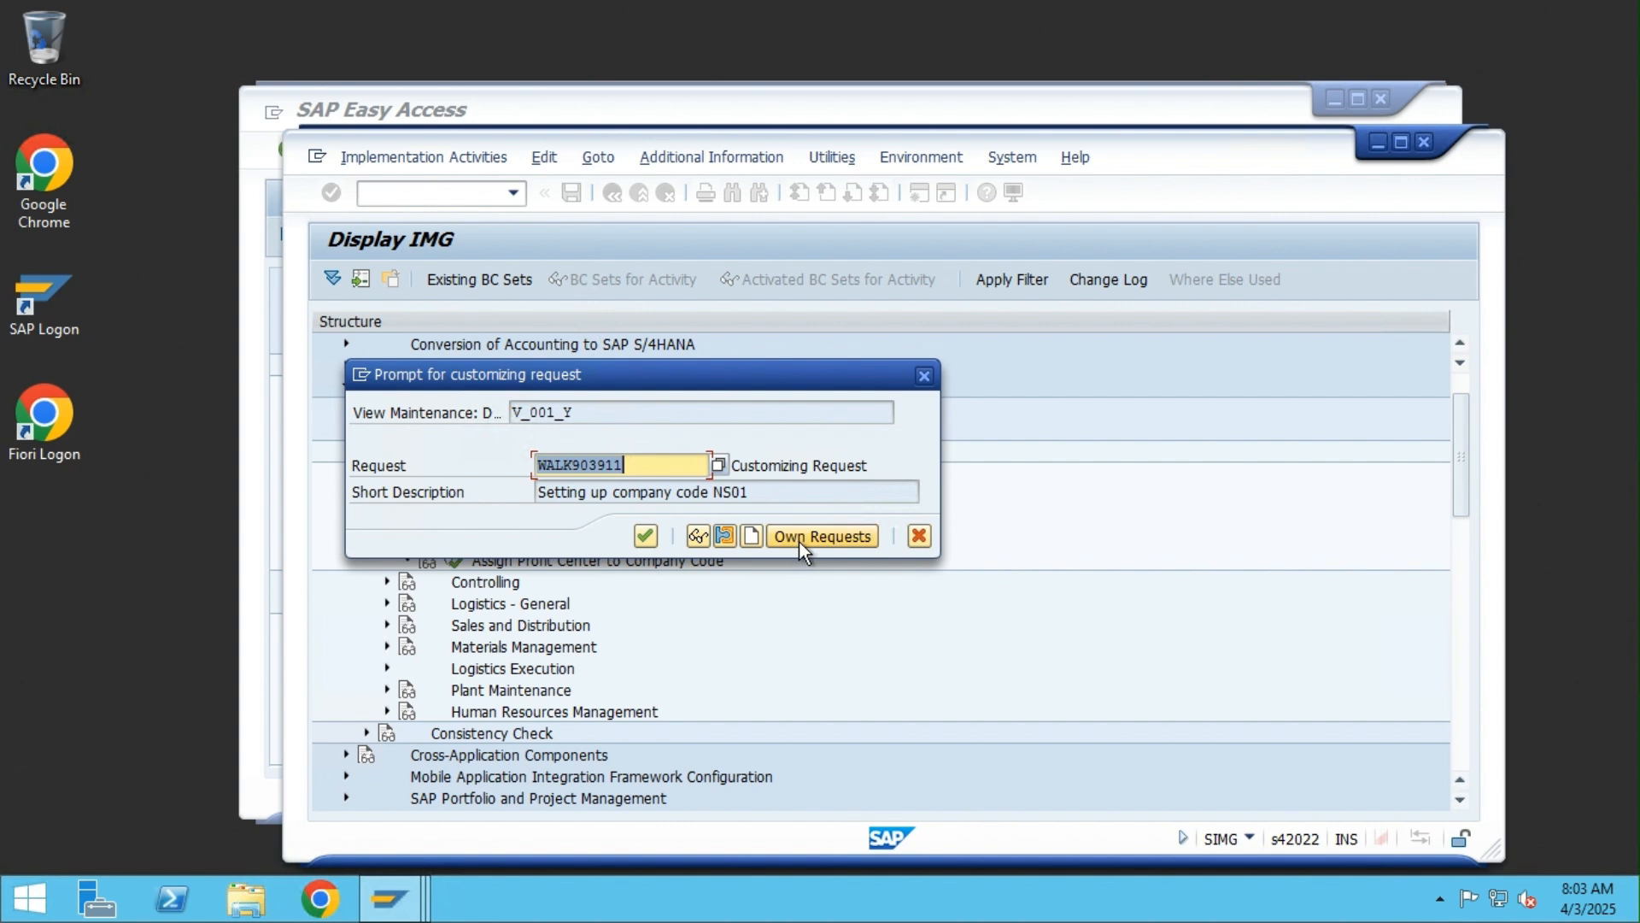
pyautogui.click(644, 536)
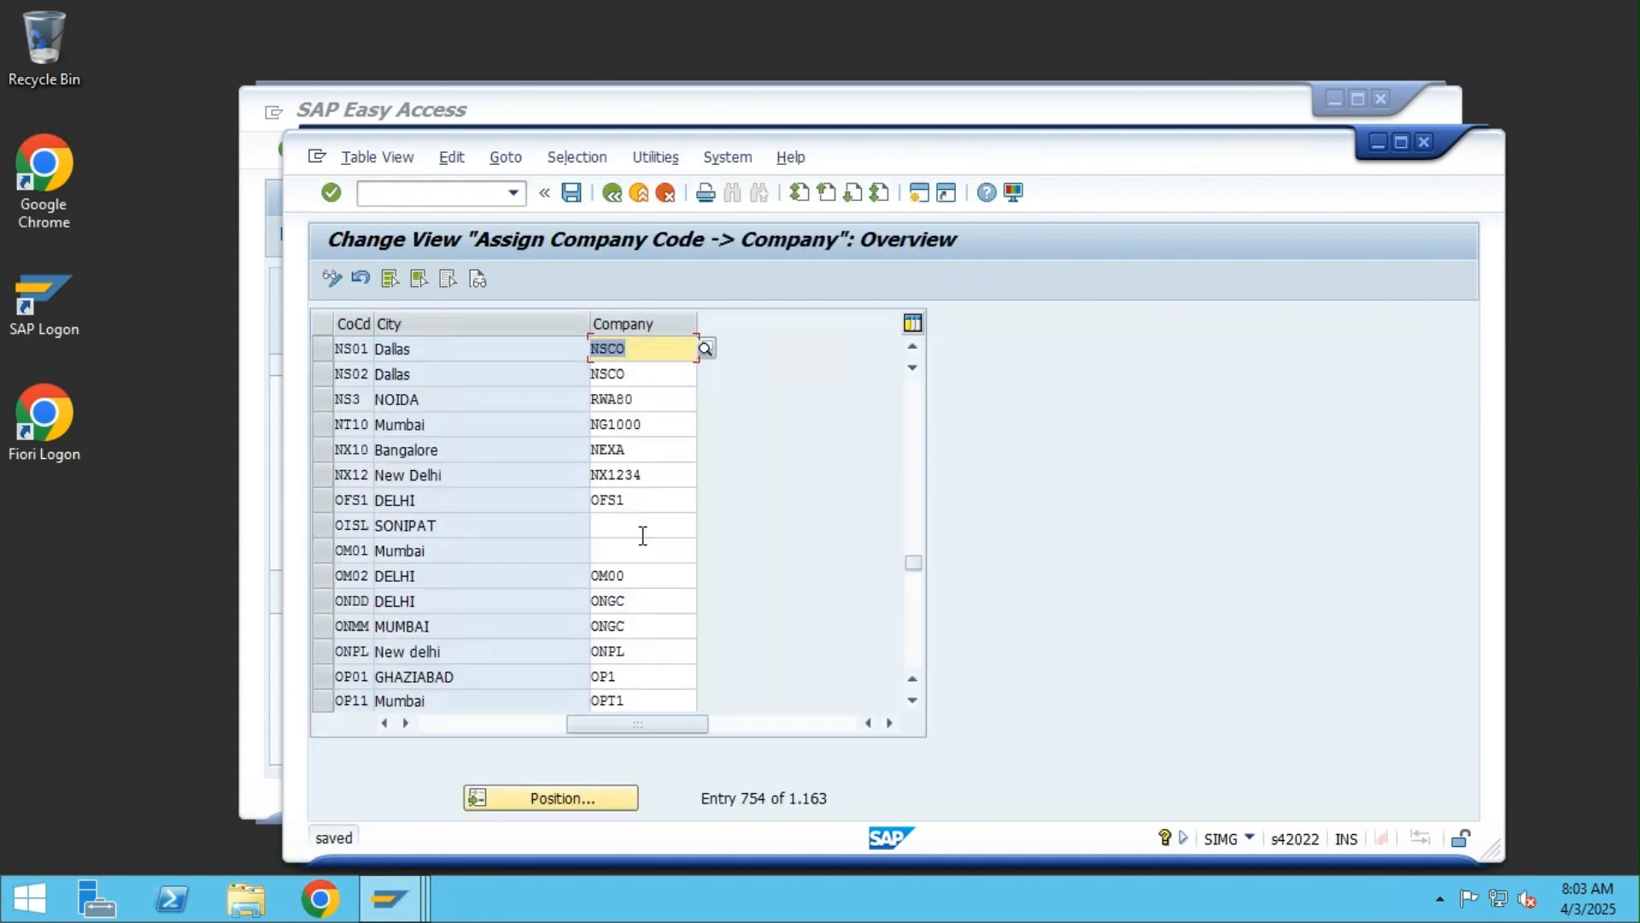
pyautogui.click(639, 192)
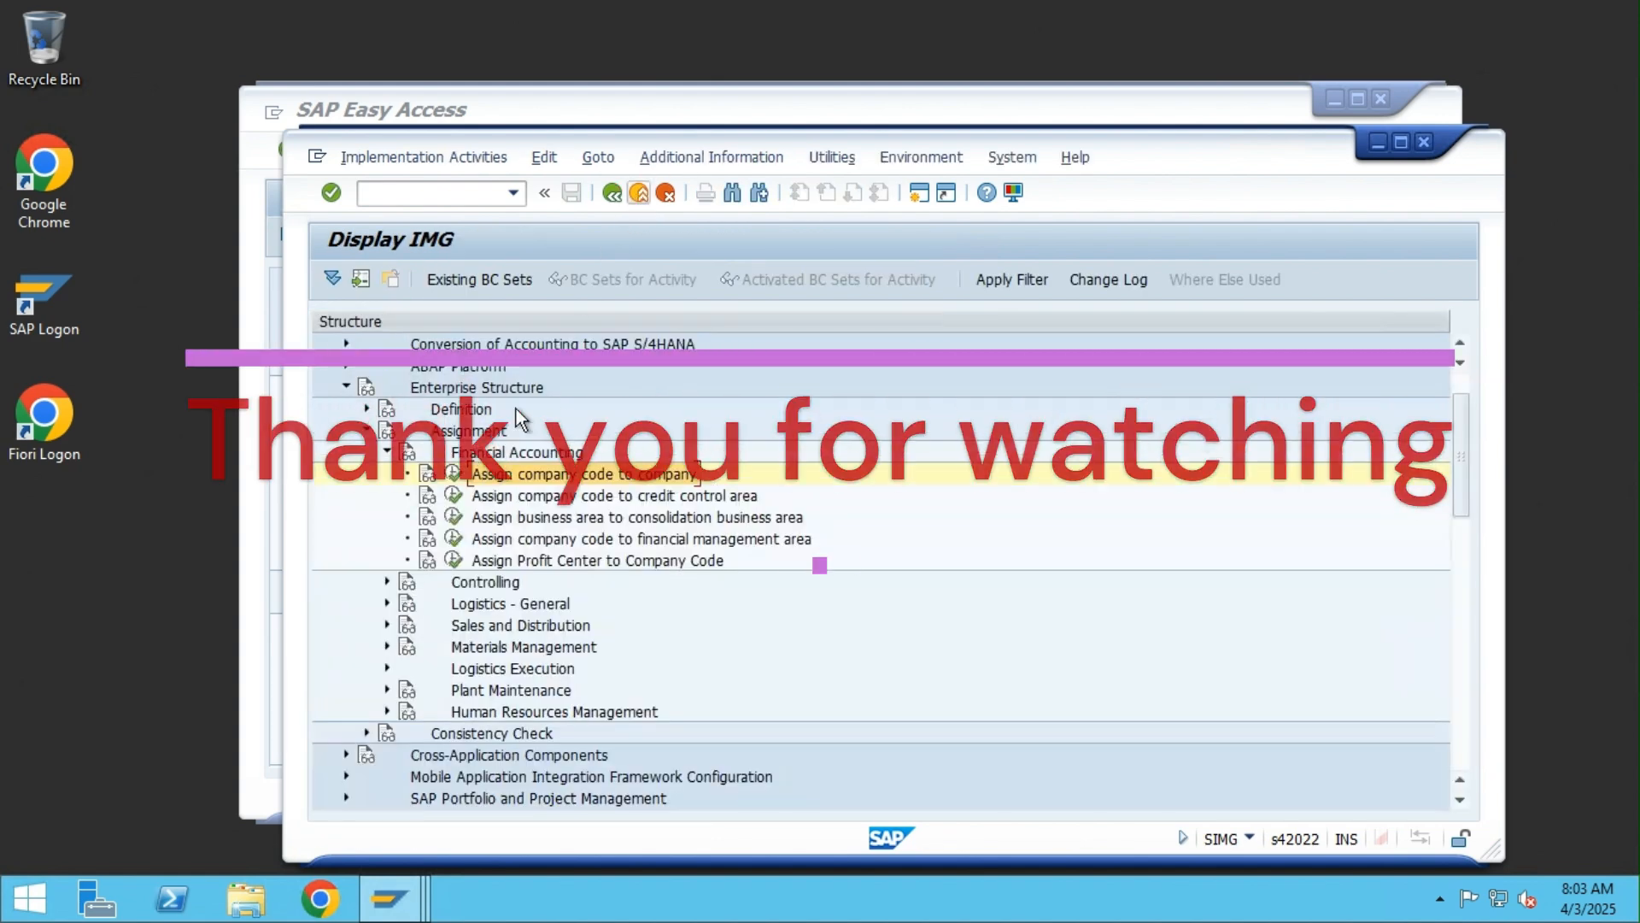